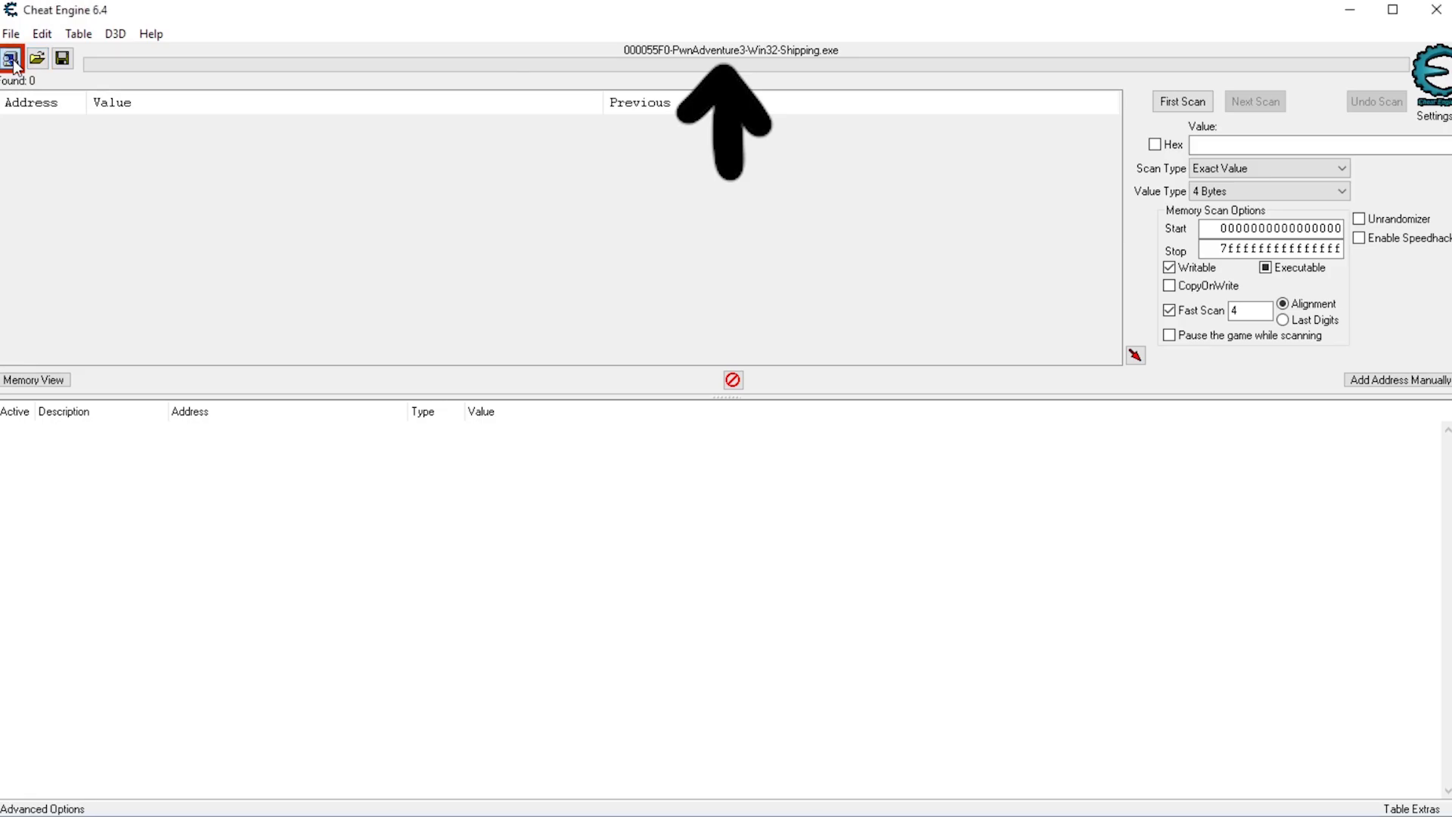
Attach Cheat Engine to the PwnAdventure3-Win32-Shipping process and enter 100 as the scan value.
{"action": "left_click", "coordinate": [12, 59]}
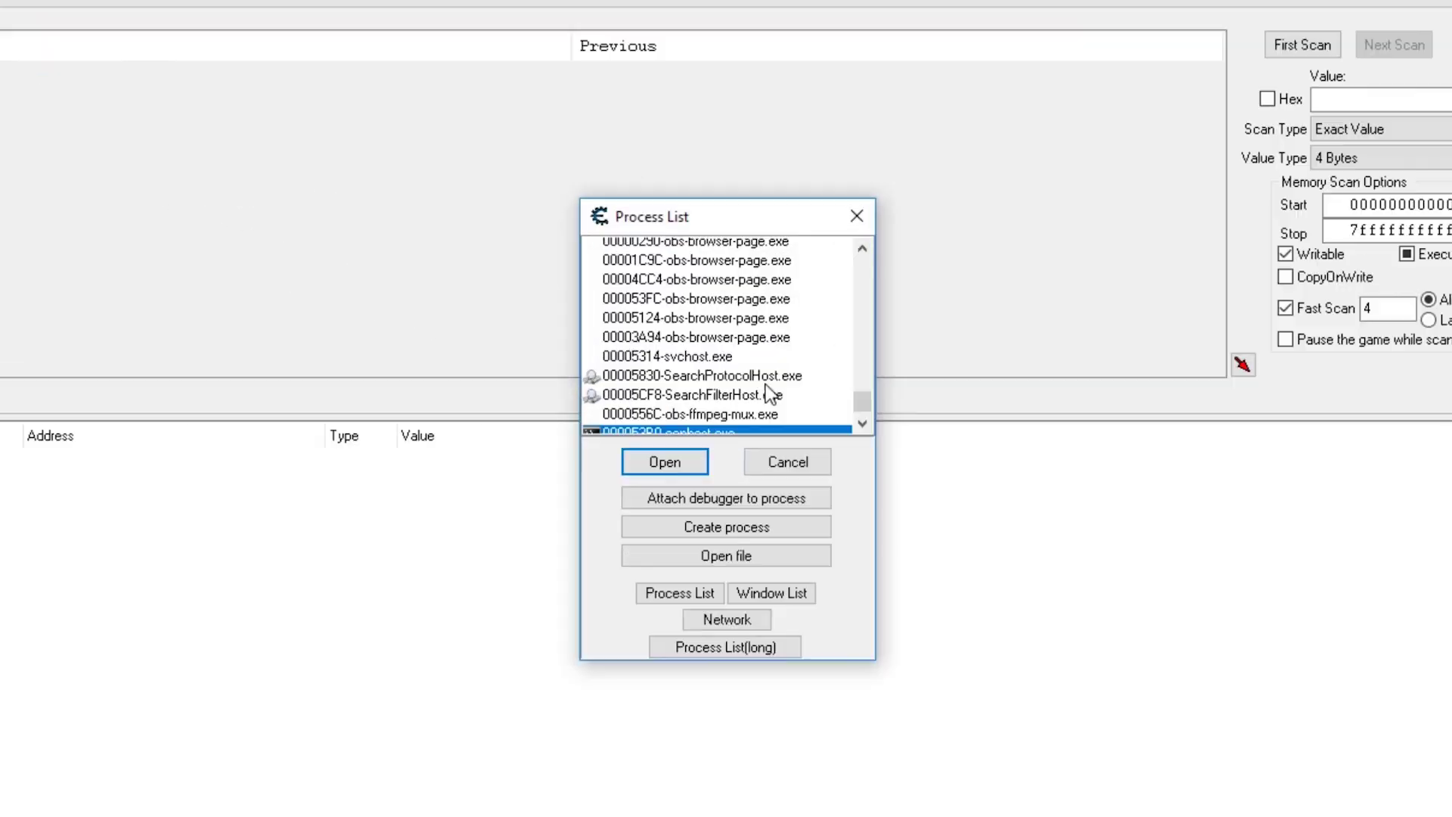
{"action": "scroll", "coordinate": [757, 370], "scroll_direction": "up", "scroll_amount": 10}
{"action": "left_click", "coordinate": [752, 355]}
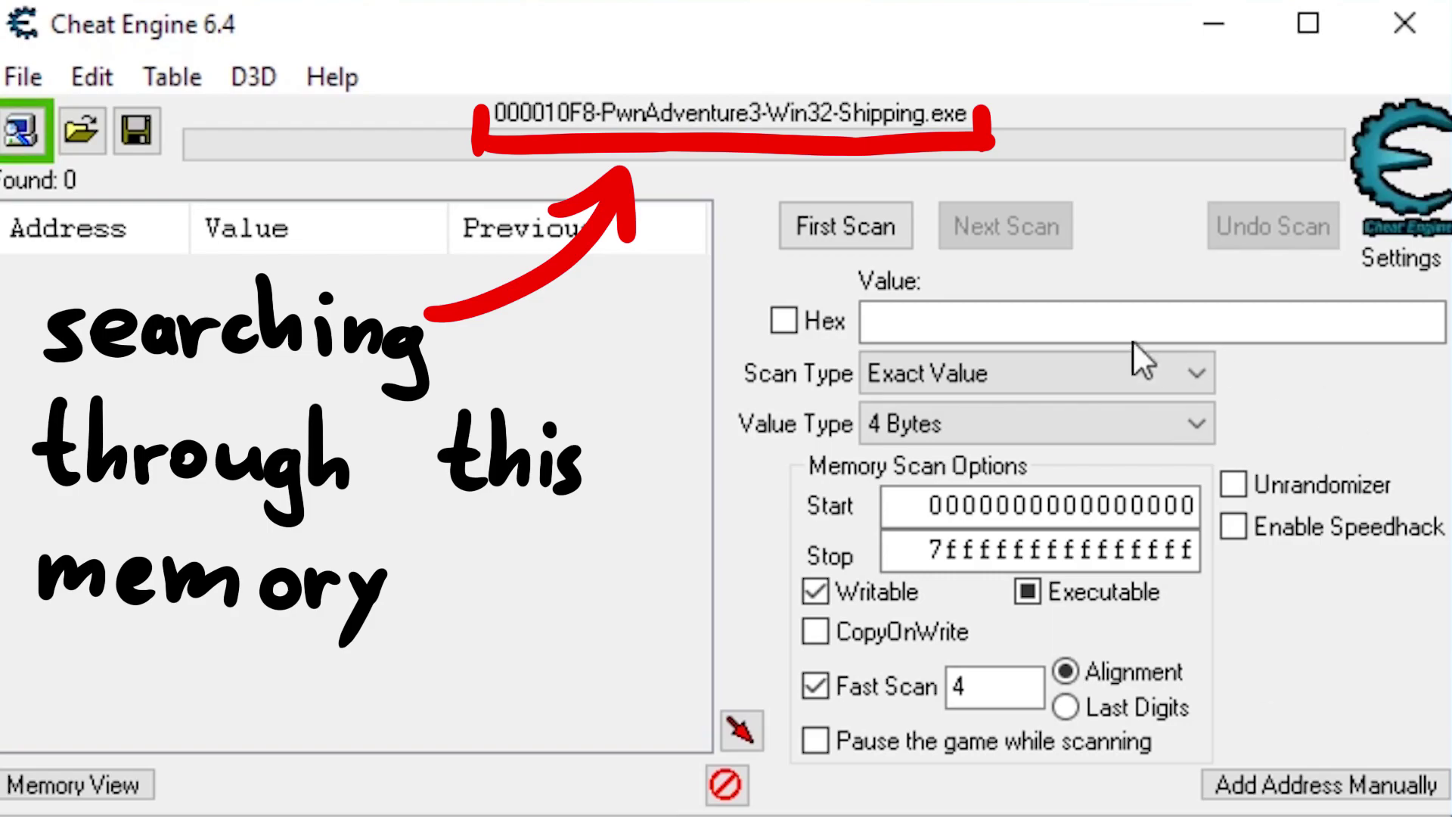
{"action": "left_click", "coordinate": [1134, 336]}
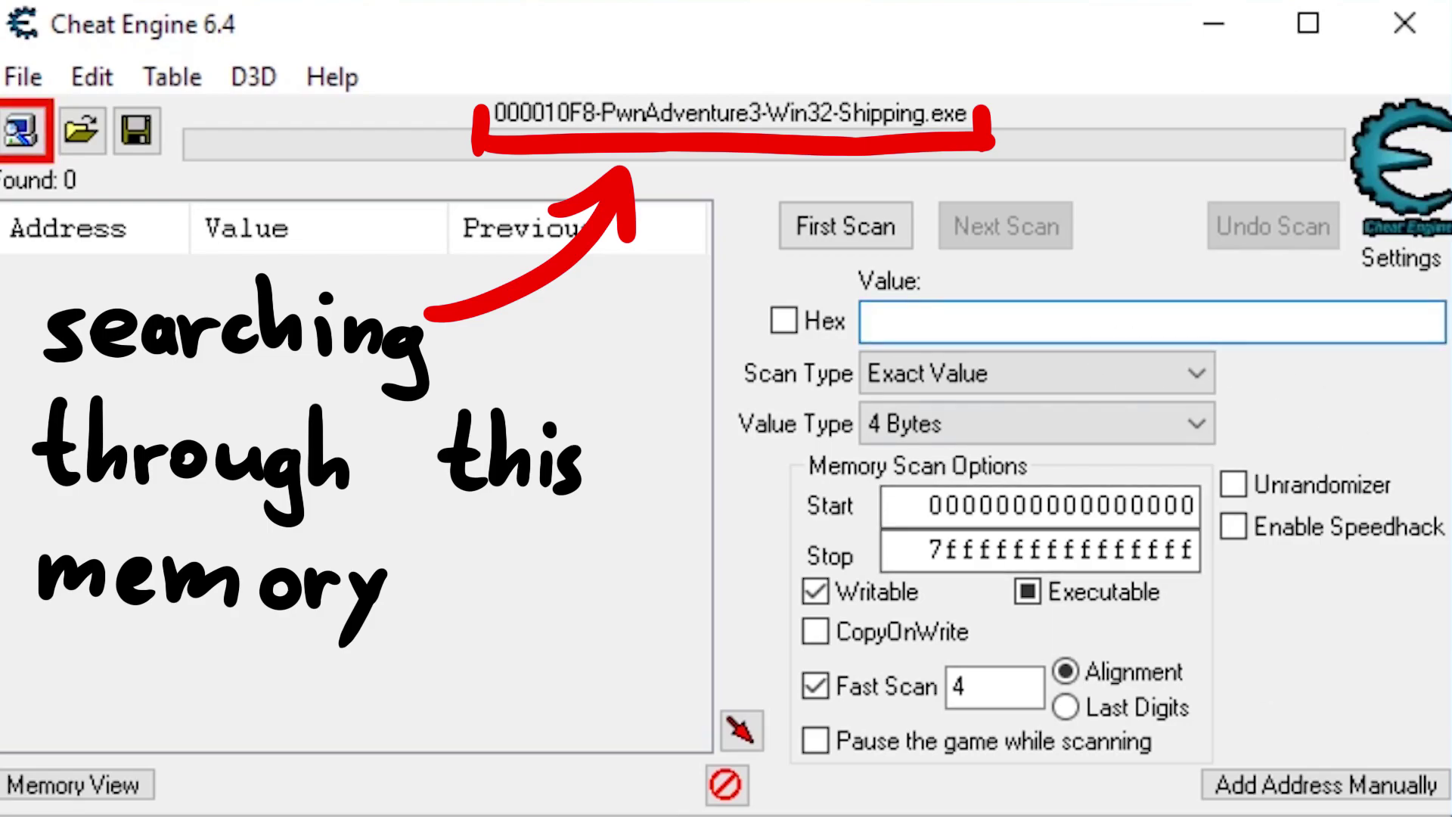
{"action": "type", "text": "100"}
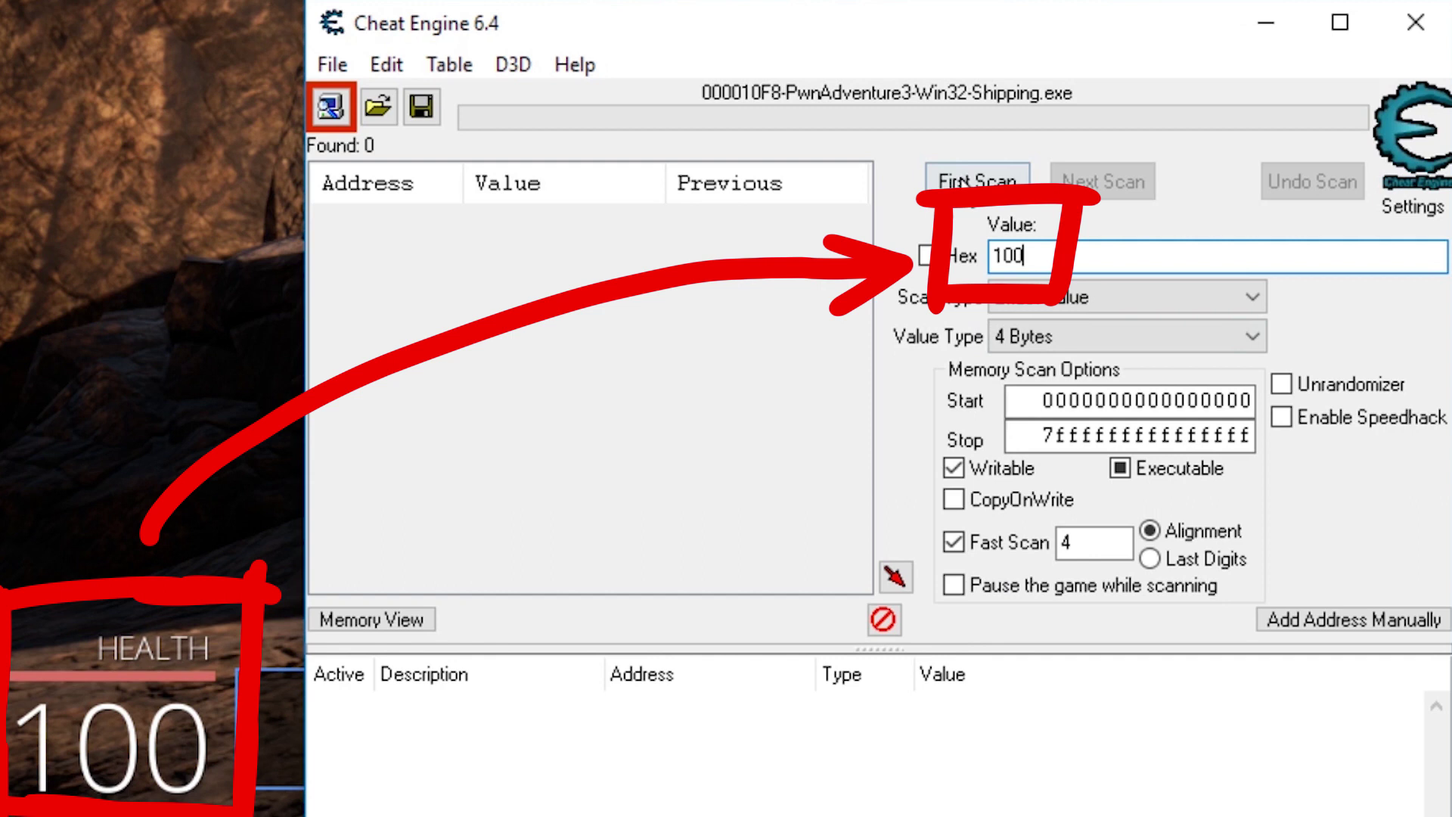
Run the first scan for 100, then rescan three times with Unchanged value, leaving 12,431 matches.
{"action": "left_click", "coordinate": [961, 179]}
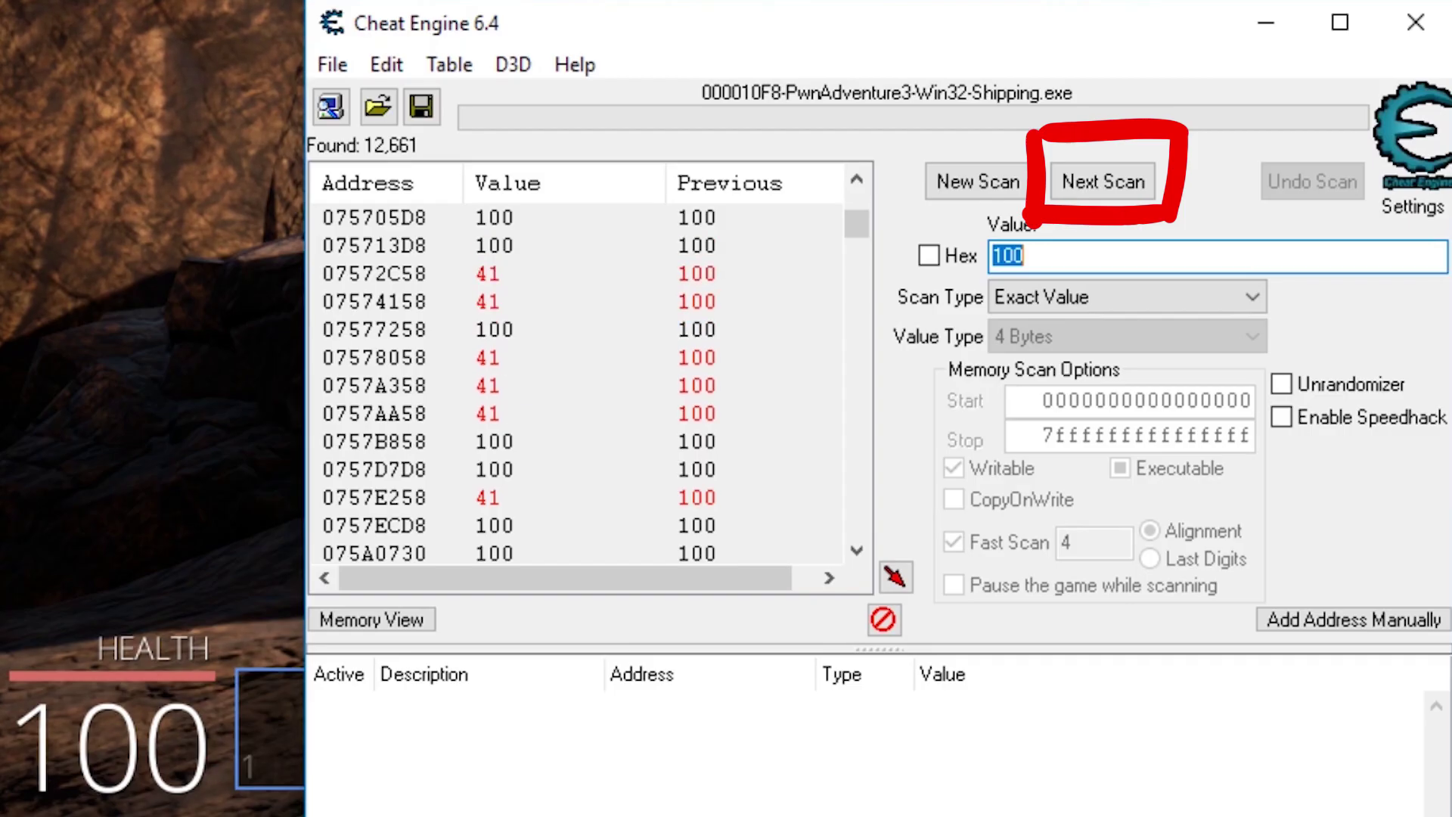
{"action": "left_click", "coordinate": [1203, 292]}
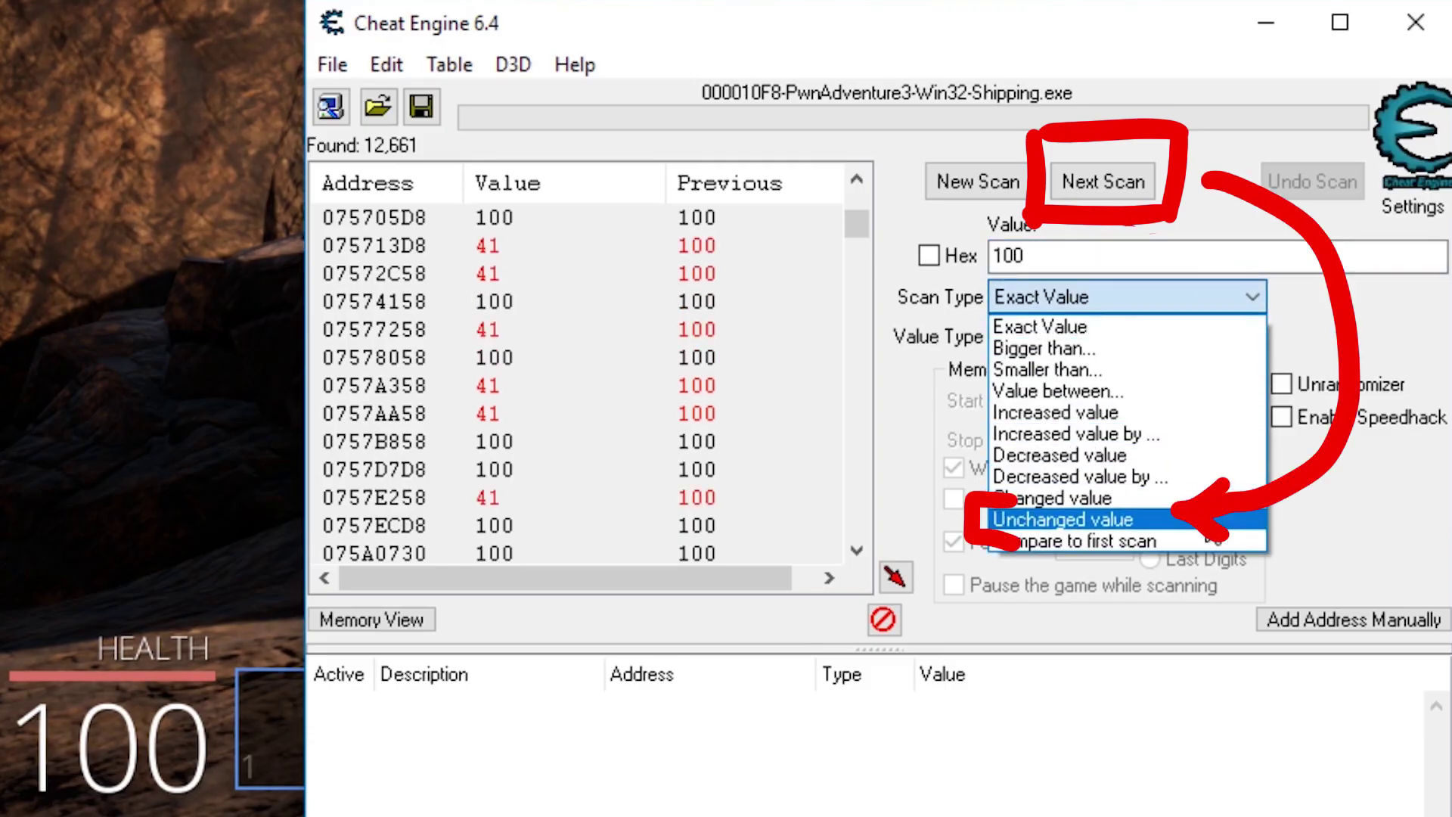
{"action": "left_click", "coordinate": [1203, 521]}
{"action": "left_click", "coordinate": [1123, 194]}
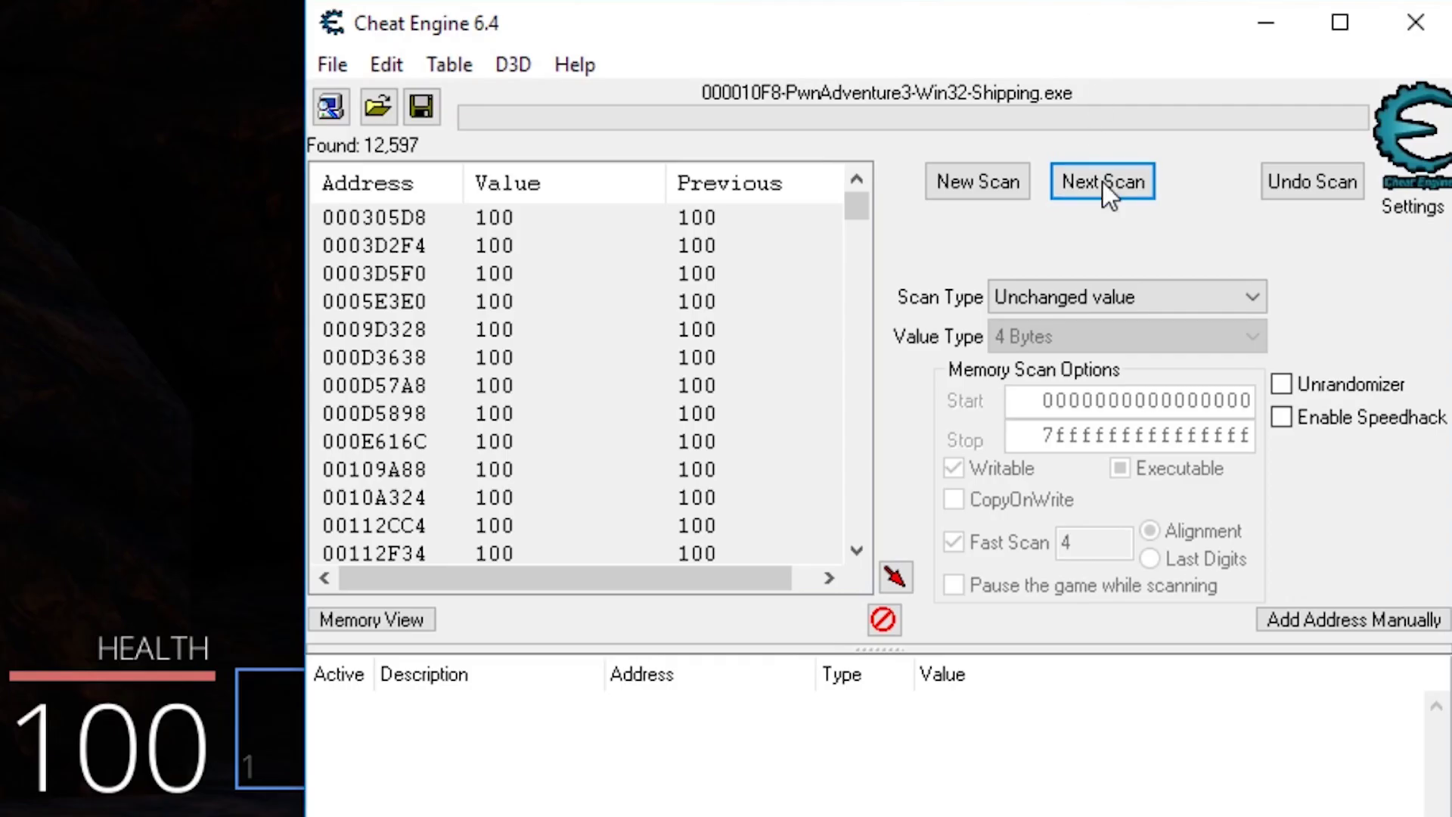
{"action": "left_click", "coordinate": [1102, 183]}
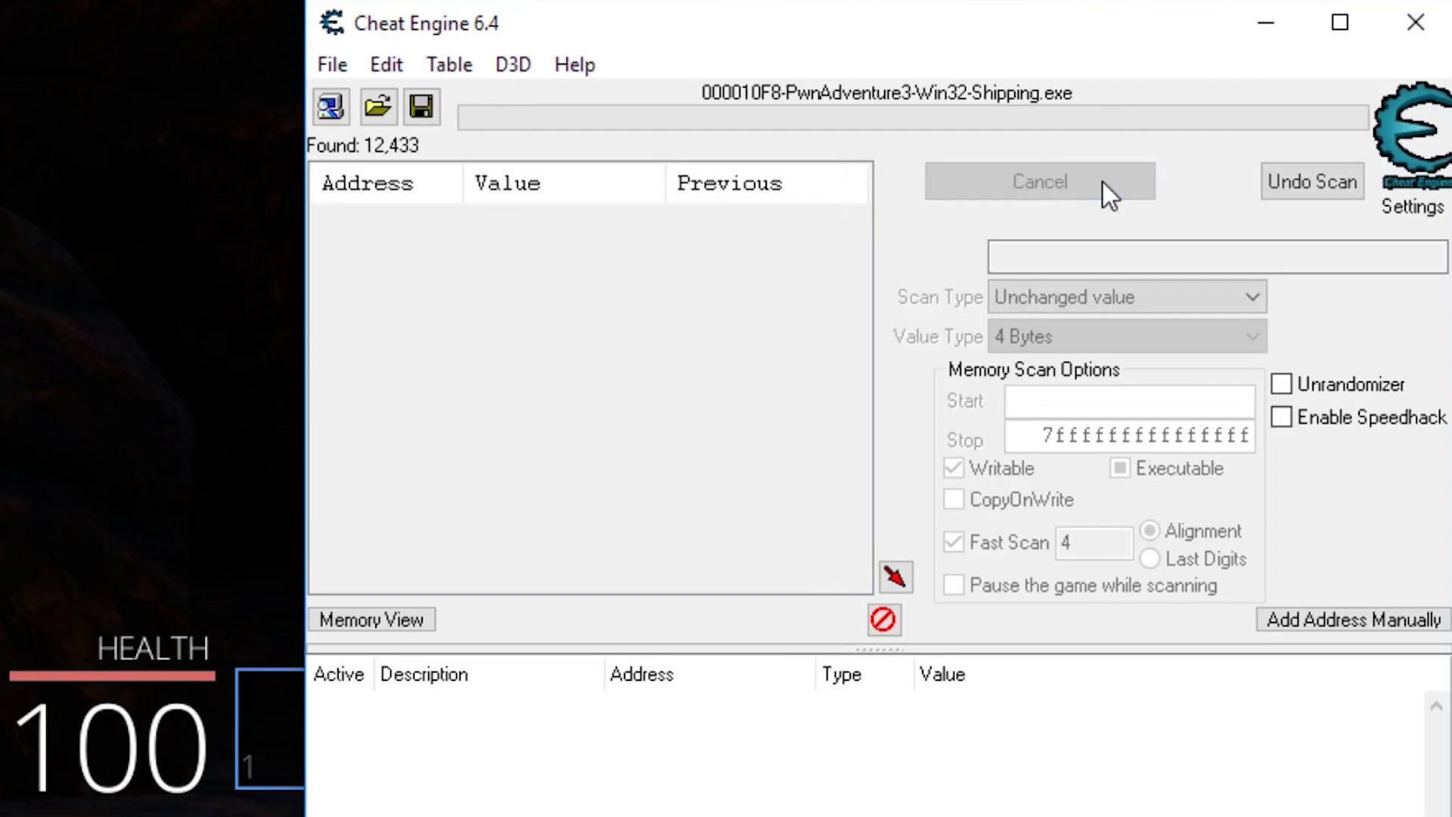
{"action": "left_click", "coordinate": [1103, 183]}
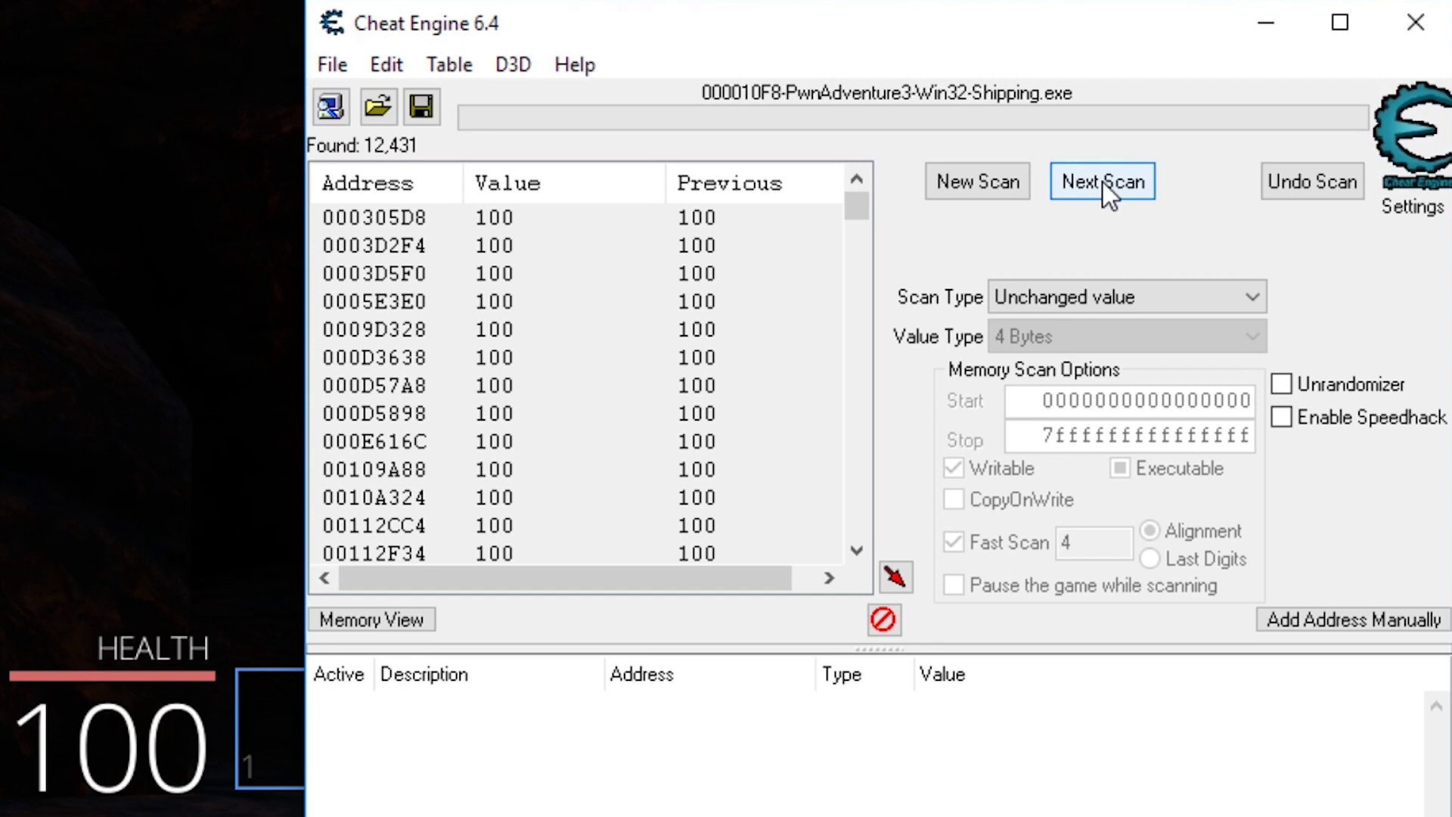
In the game, cycle repeatedly through hotbar slots 1–4, ending on slot 1.
{"action": "key", "text": "alt+Tab"}
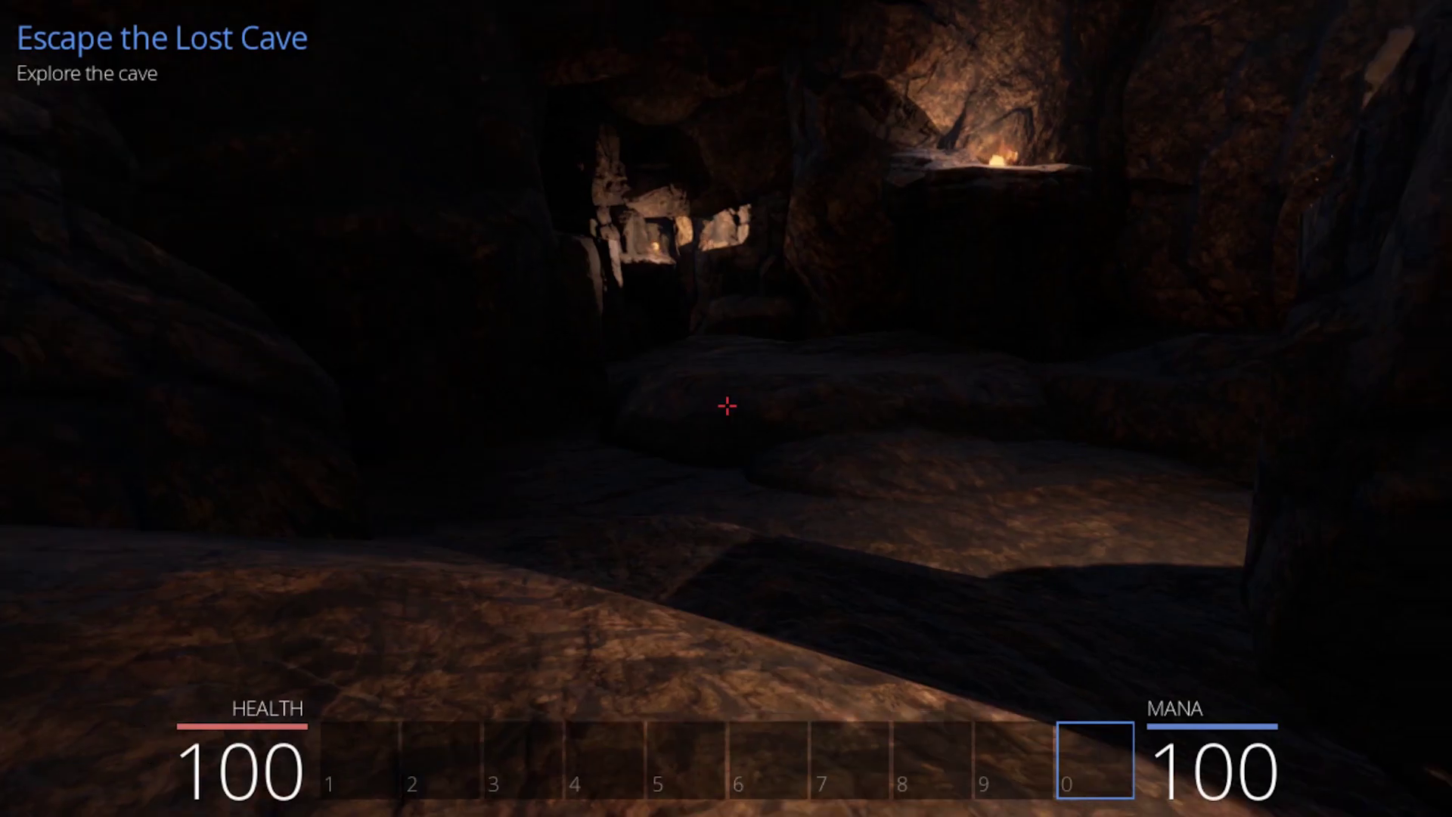
{"action": "key", "text": "1"}
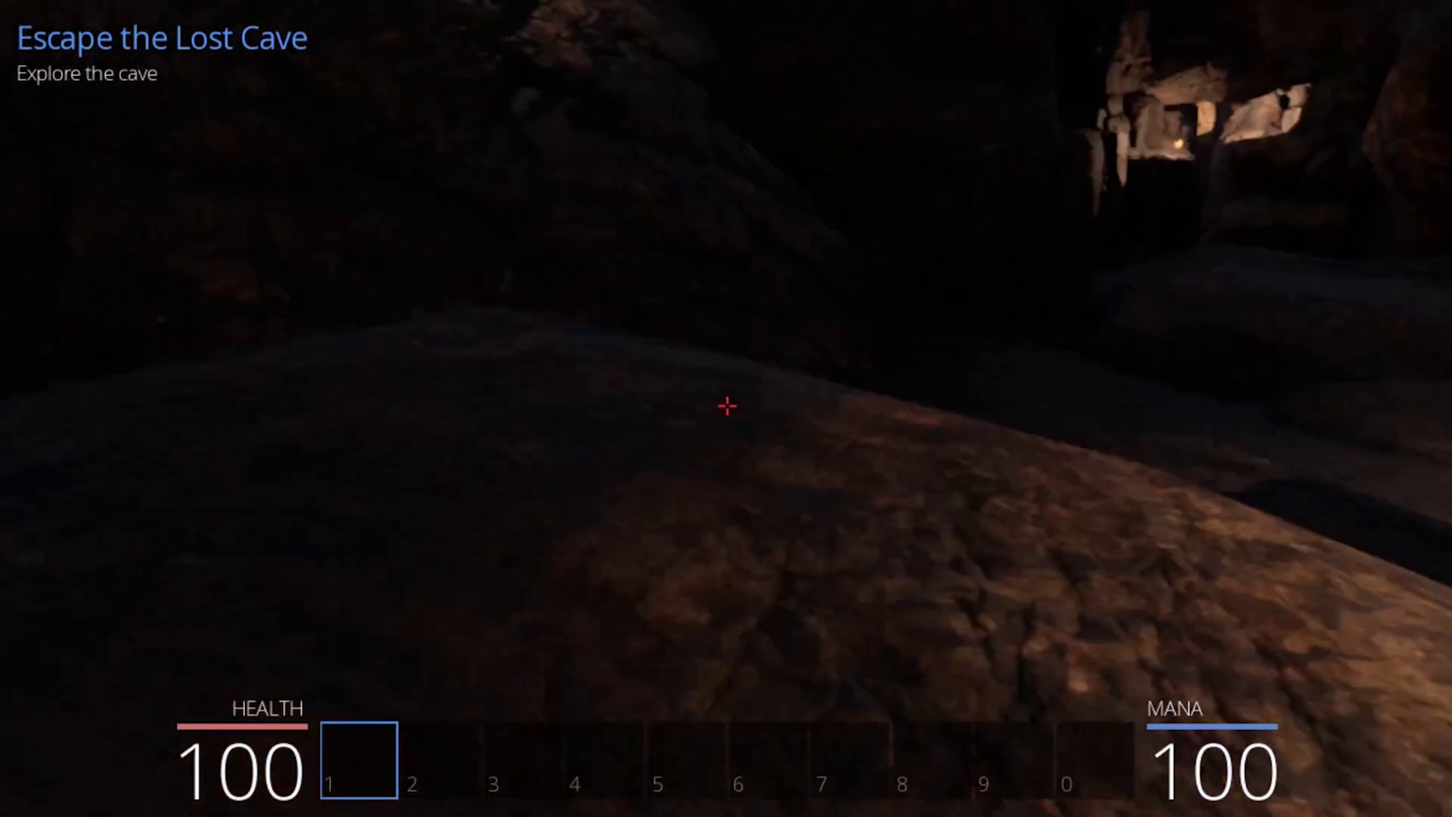
{"action": "key", "text": "2"}
{"action": "key", "text": "3"}
{"action": "key", "text": "4"}
{"action": "key", "text": "1"}
{"action": "key", "text": "3"}
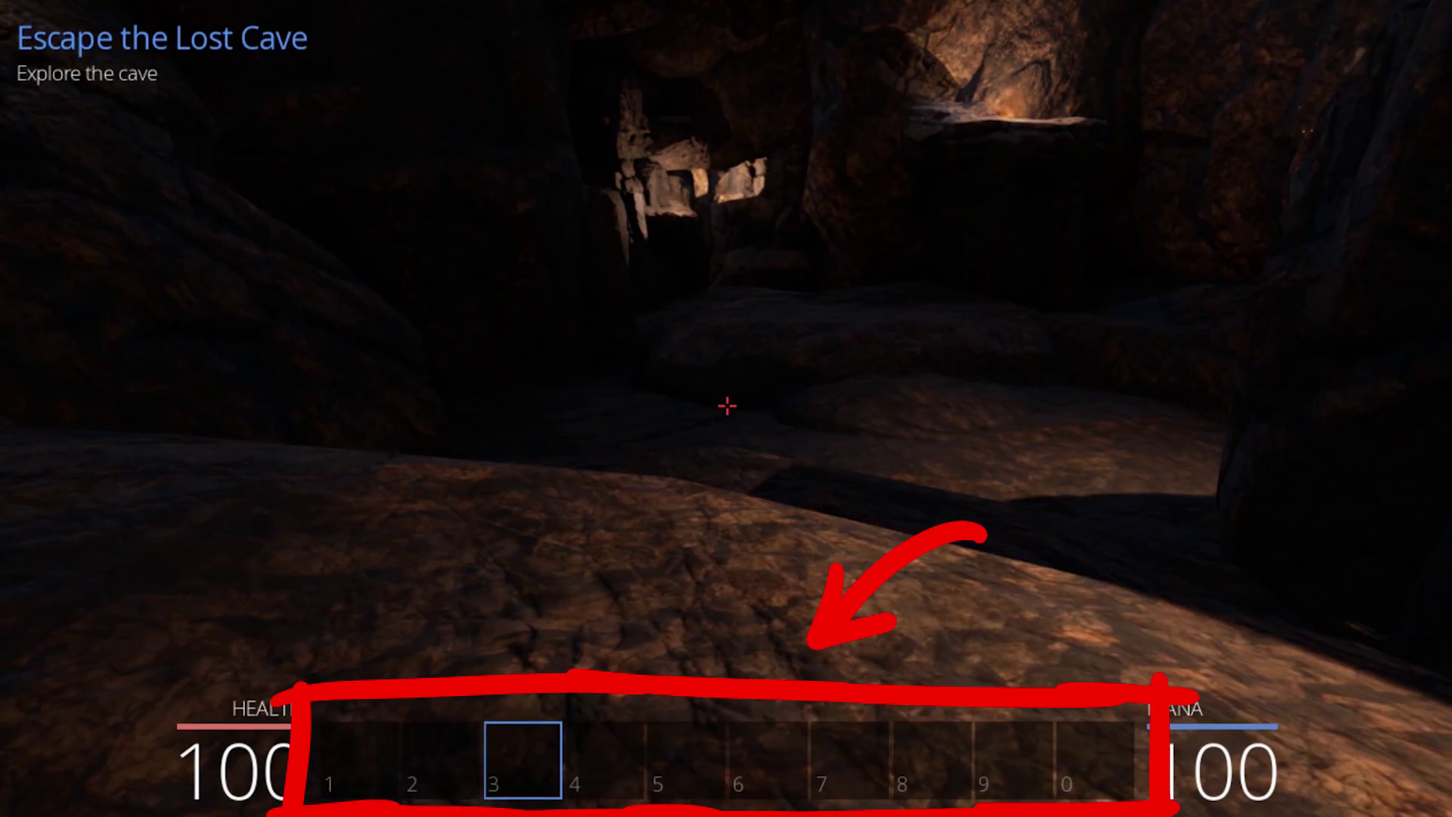
{"action": "key", "text": "1"}
{"action": "key", "text": "3"}
{"action": "key", "text": "1"}
{"action": "key", "text": "3"}
{"action": "key", "text": "2"}
{"action": "key", "text": "1"}
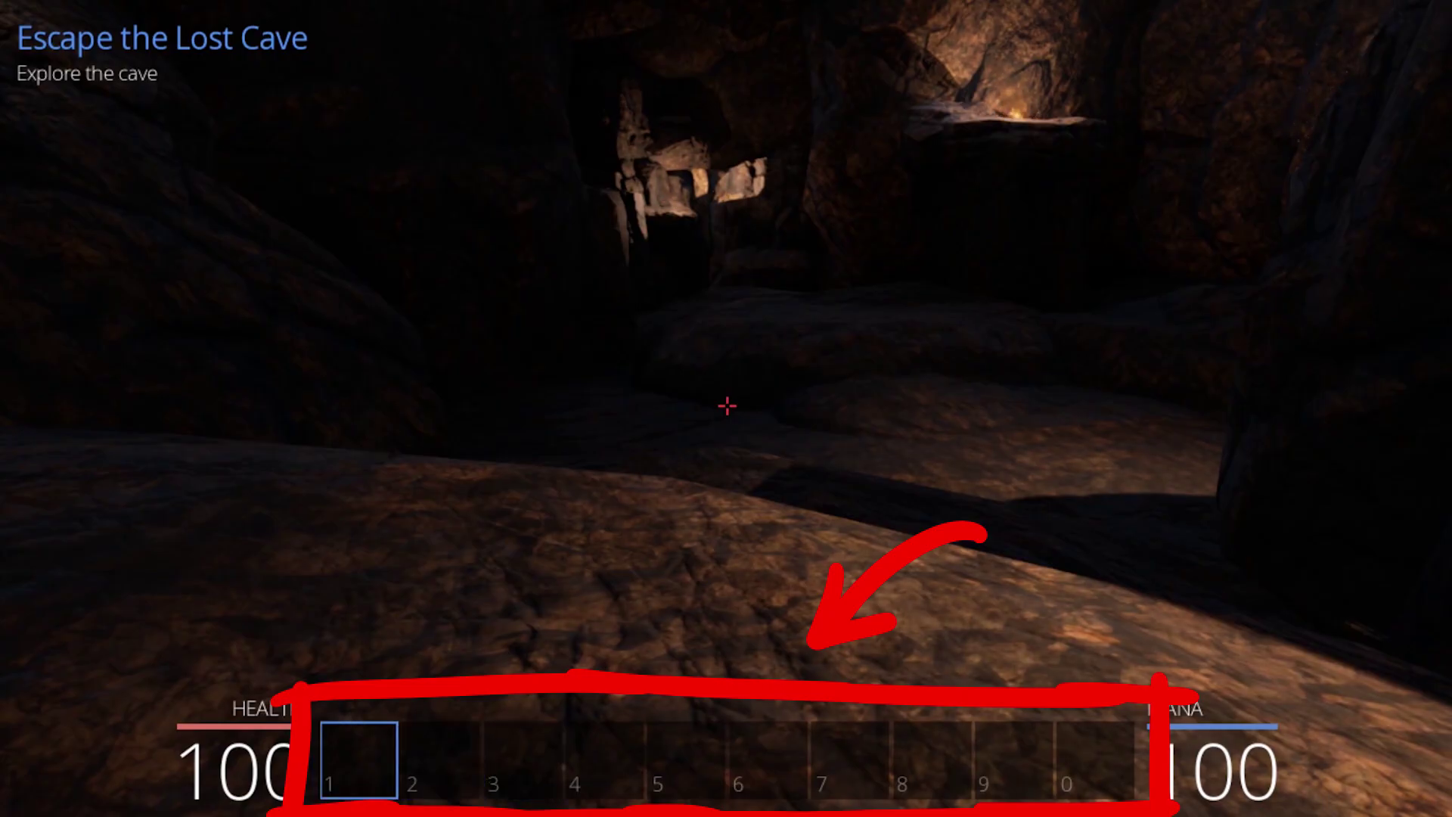
{"action": "key", "text": "2"}
{"action": "key", "text": "3"}
{"action": "key", "text": "4"}
{"action": "key", "text": "1"}
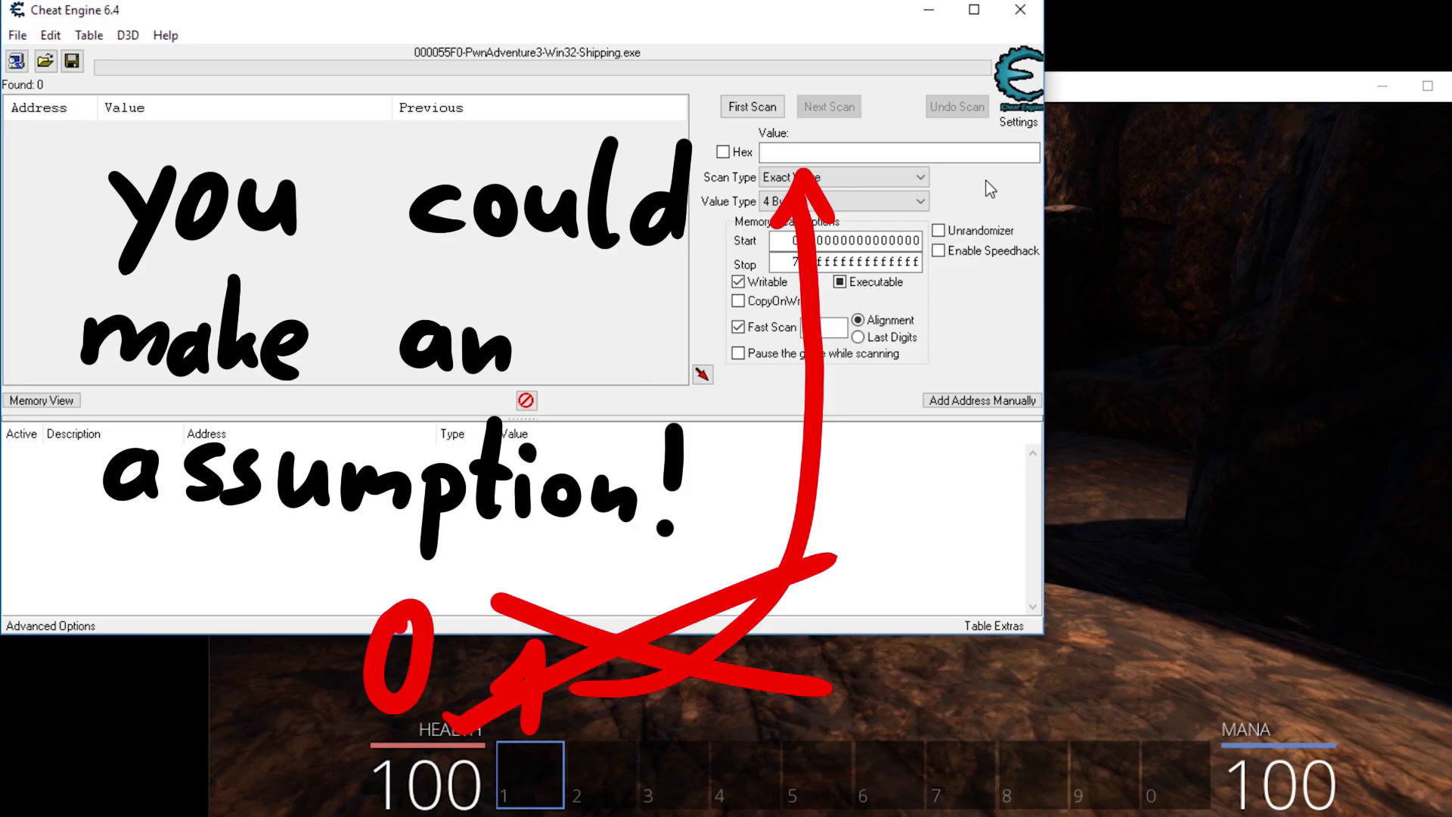
Run a First Scan with Unknown initial value, finding 169,253,888 addresses.
{"action": "left_click", "coordinate": [919, 178]}
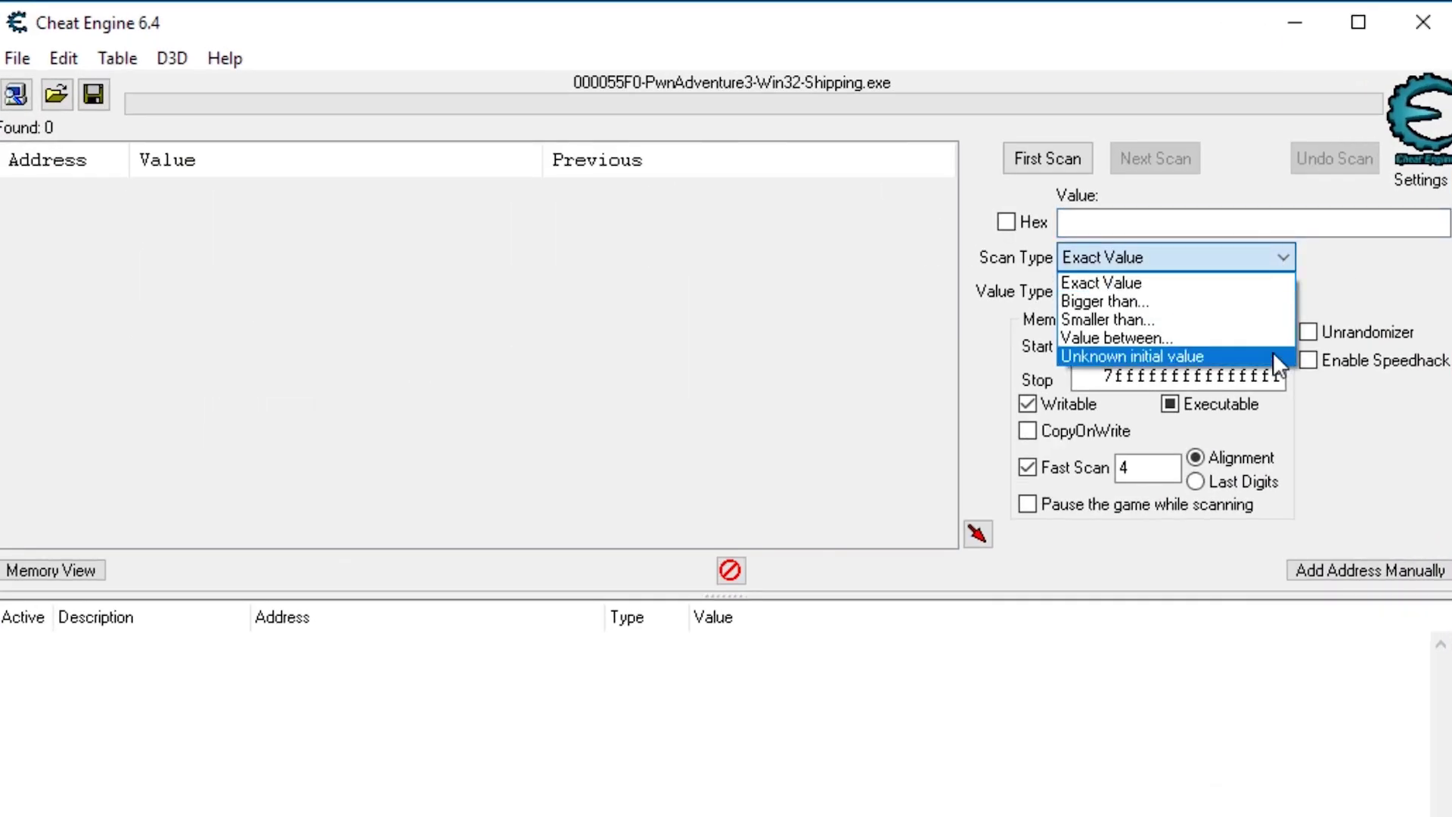
{"action": "left_click", "coordinate": [907, 247]}
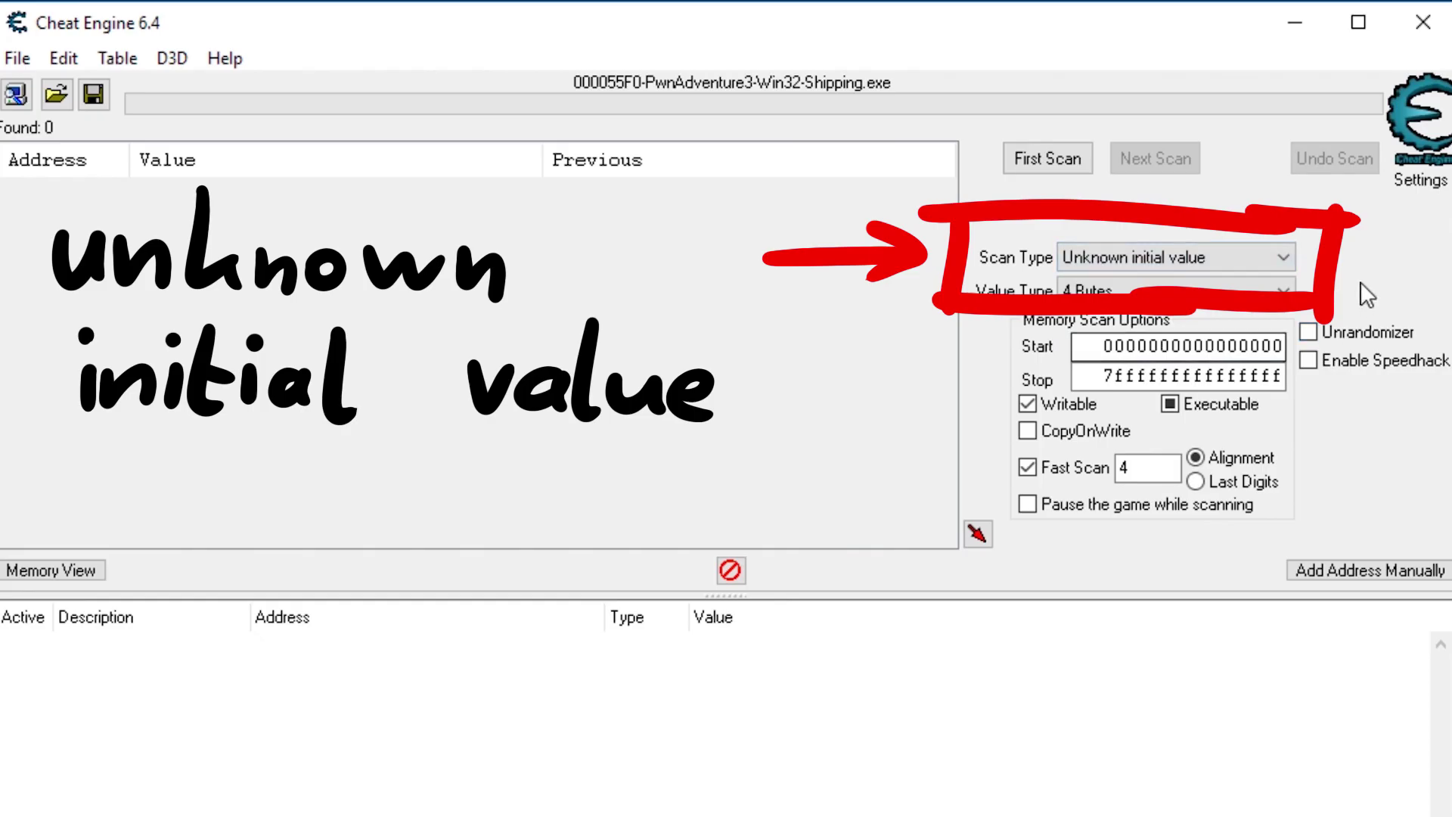
{"action": "left_click", "coordinate": [1045, 160]}
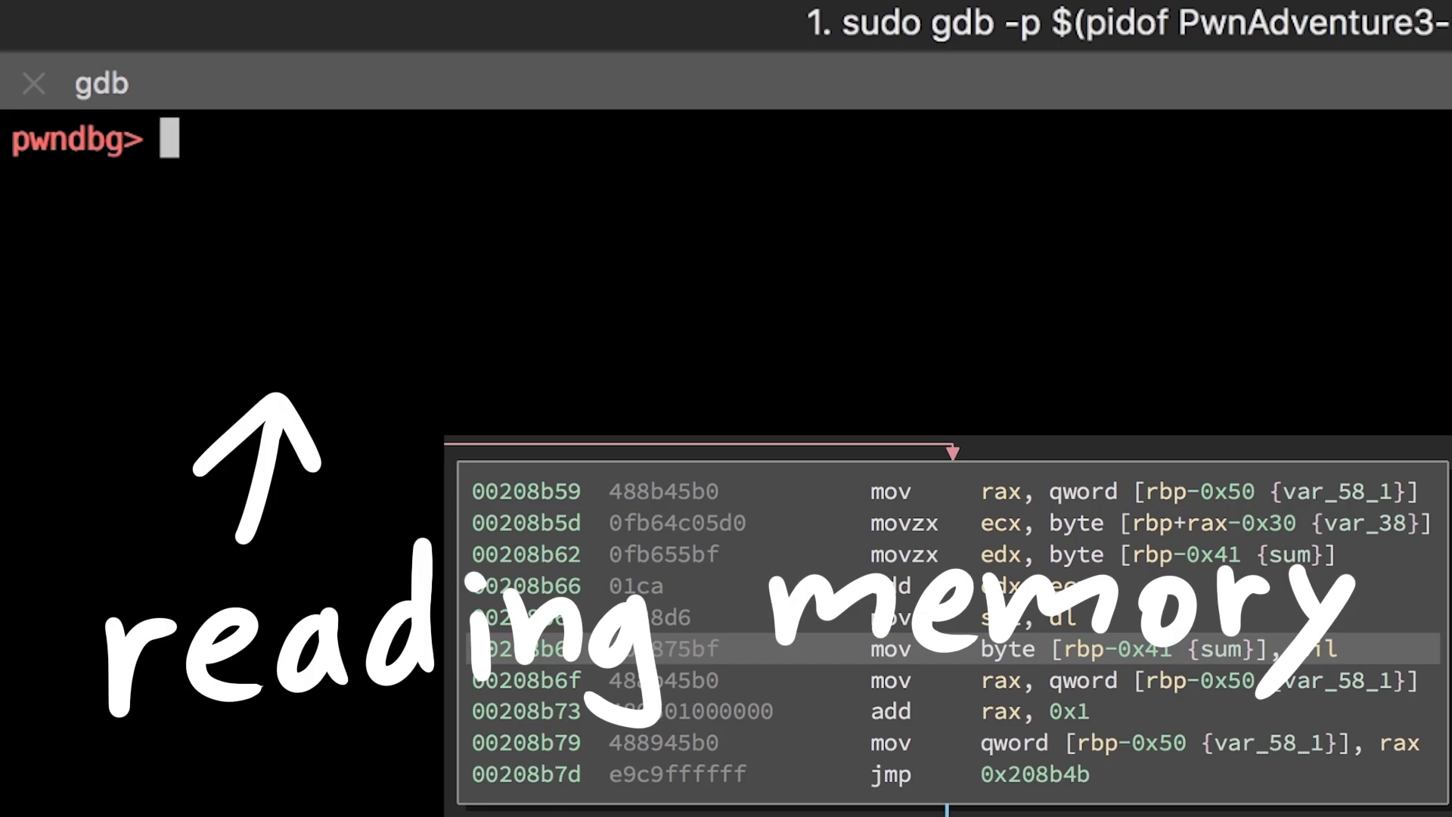
Dump memory at $rbp-0x30 with x/2gx, then as 25 bytes with x/25bx.
{"action": "type", "text": "x/2gx $rbp-0x30"}
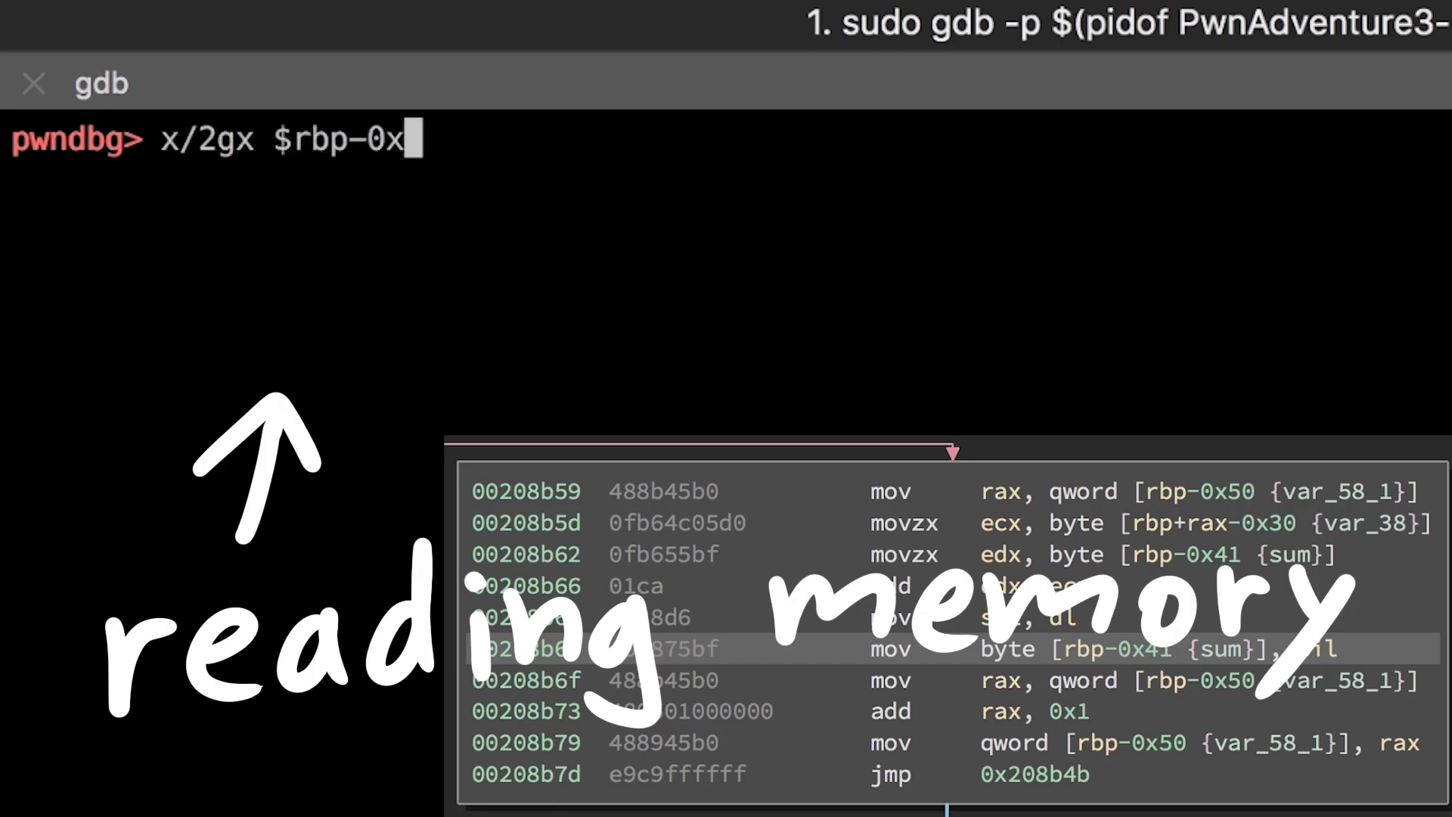
{"action": "key", "text": "Return"}
{"action": "key", "text": "Up"}
{"action": "key", "text": "Left"}
{"action": "key", "text": "Left"}
{"action": "key", "text": "Left"}
{"action": "key", "text": "Right"}
{"action": "type", "text": "5"}
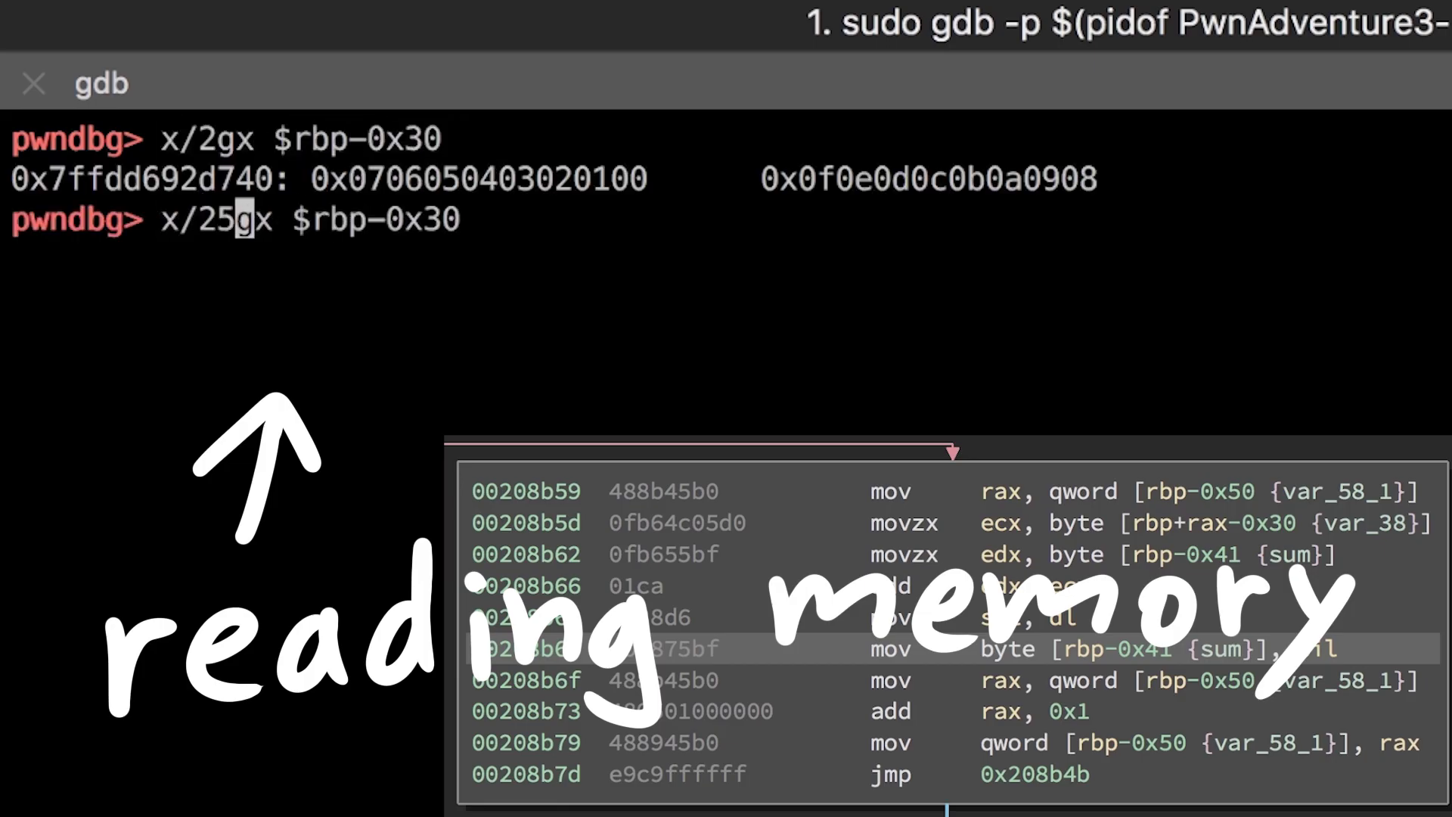
{"action": "key", "text": "Delete"}
{"action": "type", "text": "b"}
{"action": "key", "text": "Return"}
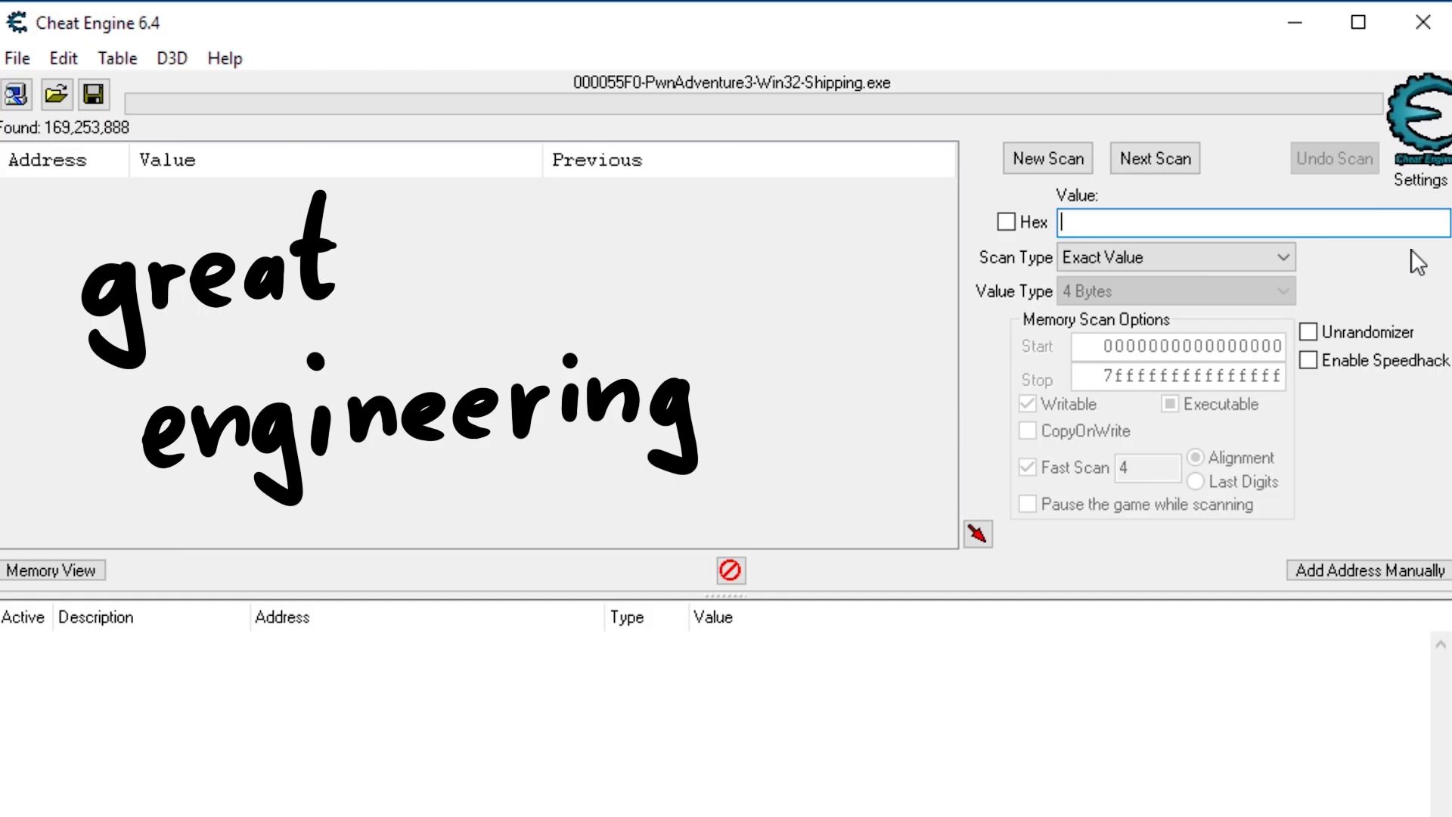
Rescan with Unchanged value, trimming matches from 169,253,888 to 167,264,124.
{"action": "left_click", "coordinate": [1270, 257]}
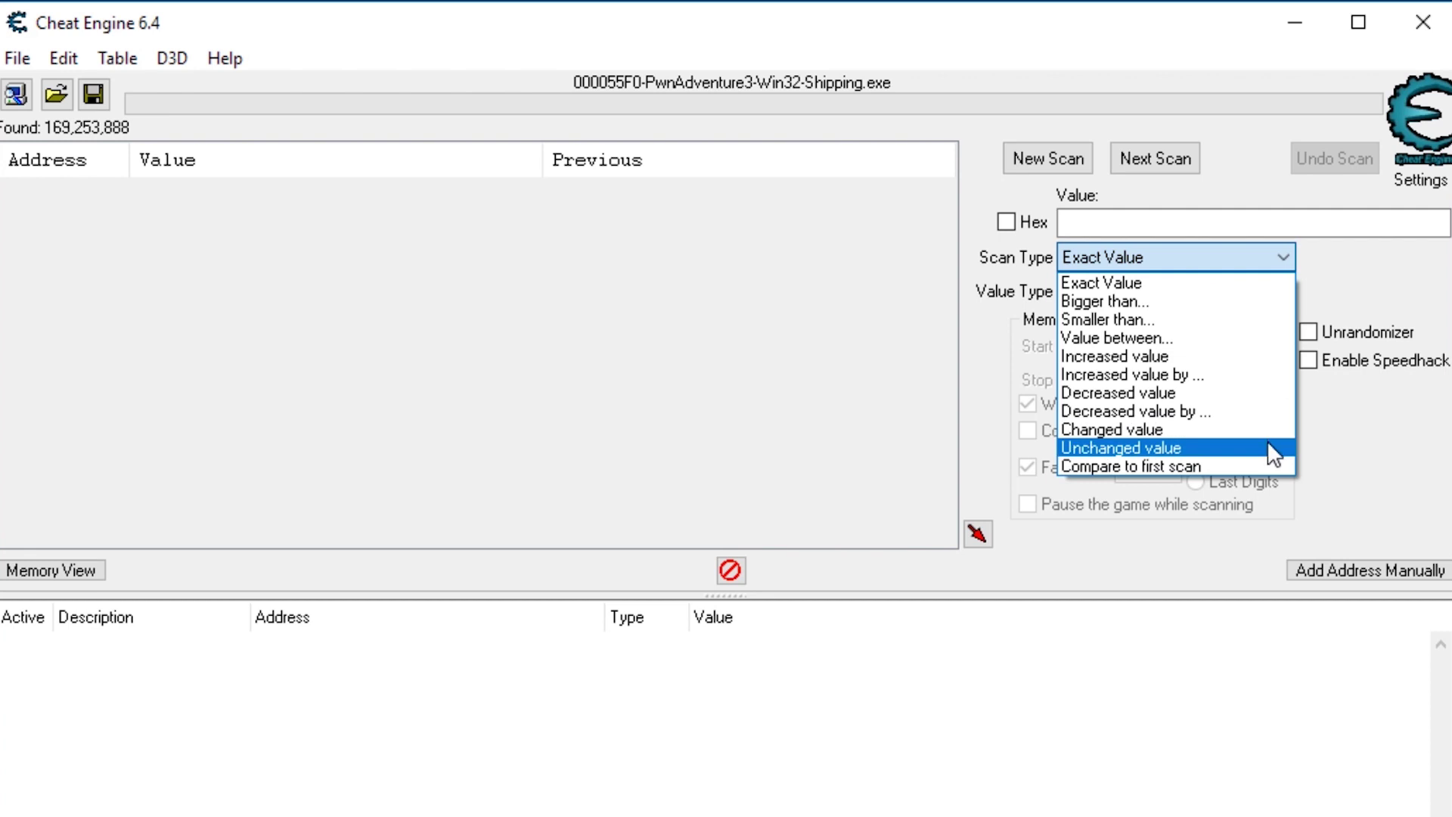
{"action": "left_click", "coordinate": [1267, 445]}
{"action": "left_click", "coordinate": [1168, 160]}
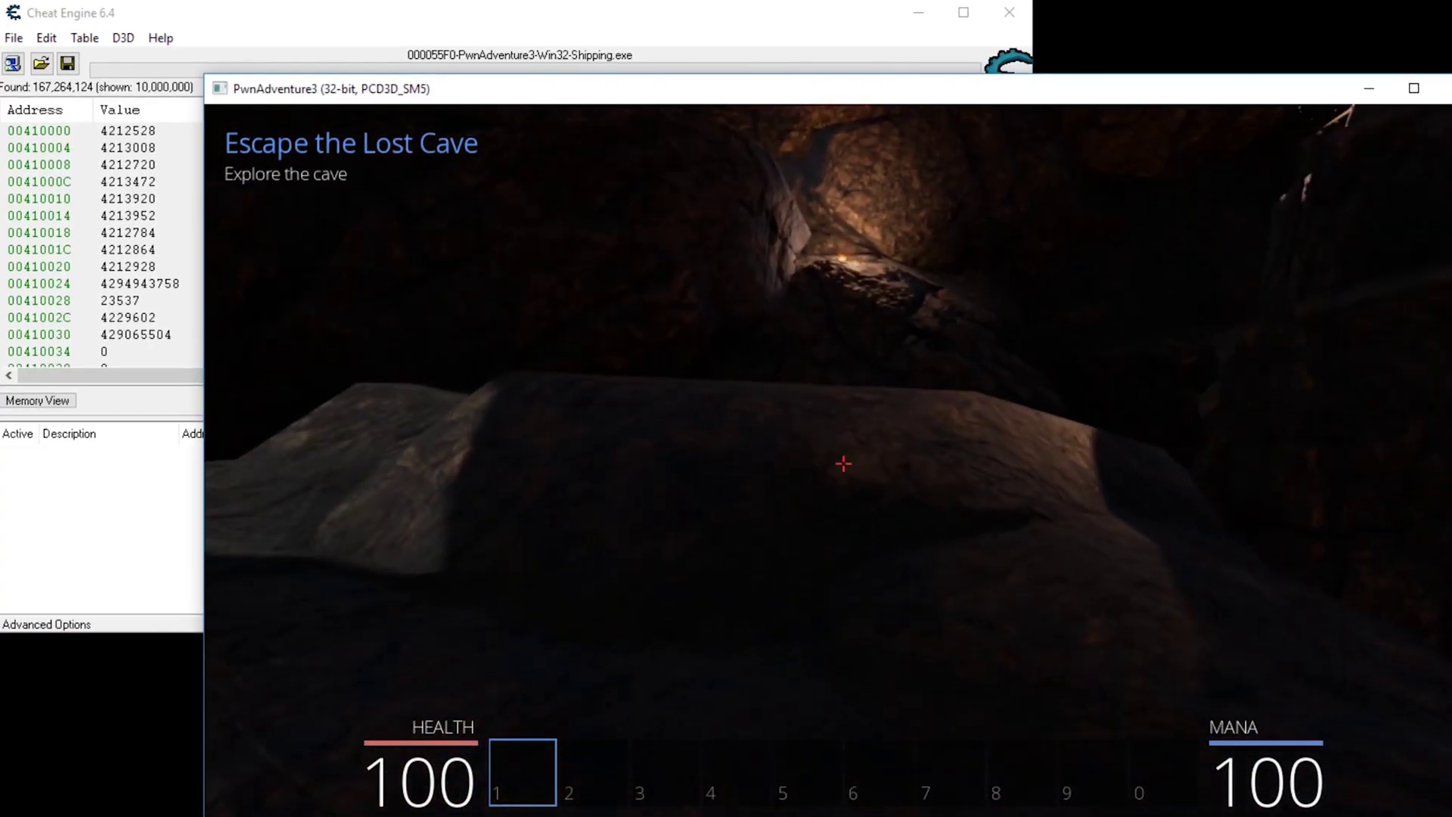
Switch the game's hotbar to slot 2 and rescan Cheat Engine for changed values.
{"action": "key", "text": "2"}
{"action": "key", "text": "3"}
{"action": "key", "text": "4"}
{"action": "key", "text": "2"}
{"action": "key", "text": "3"}
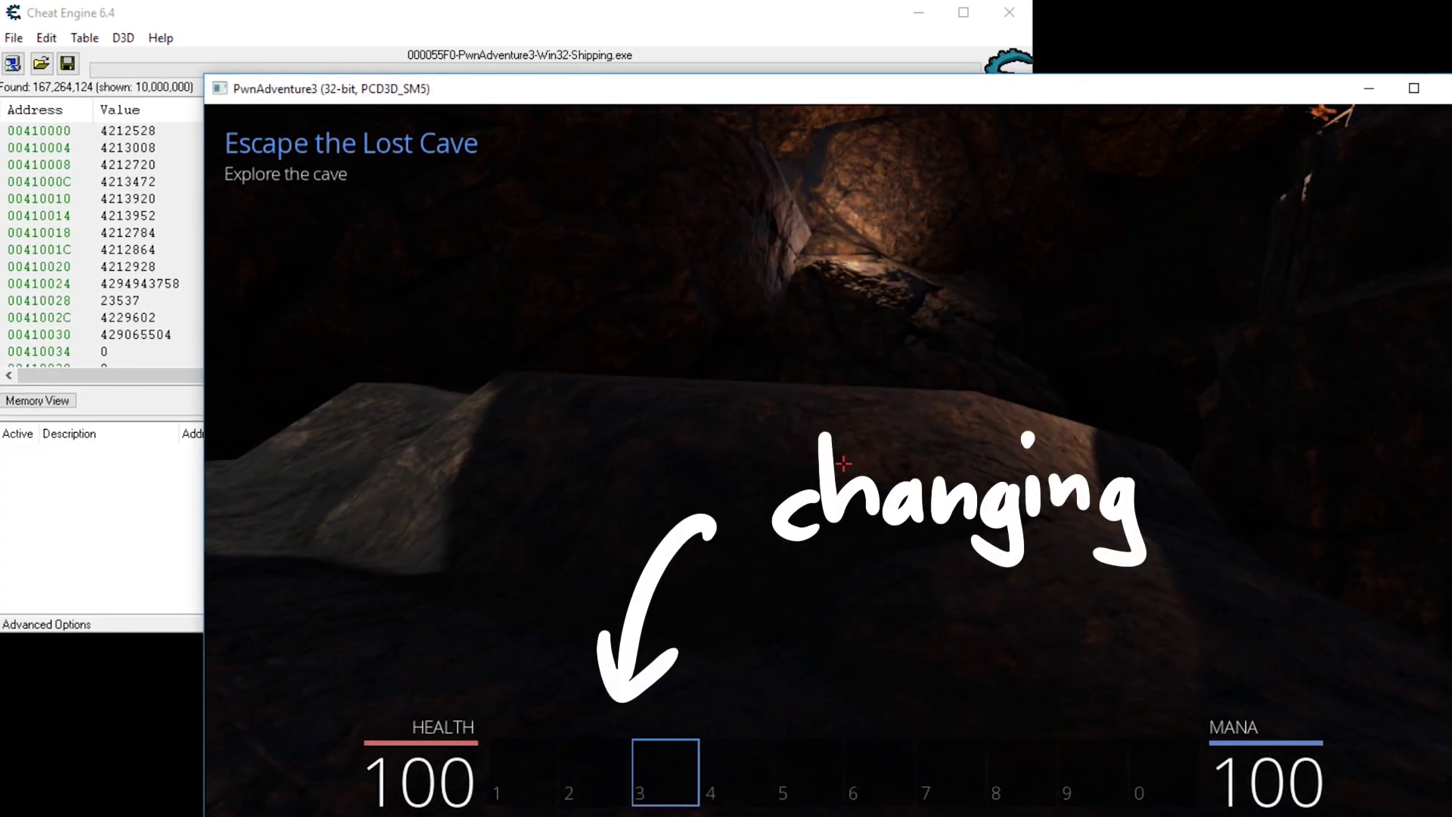
{"action": "key", "text": "2"}
{"action": "key", "text": "alt+Tab"}
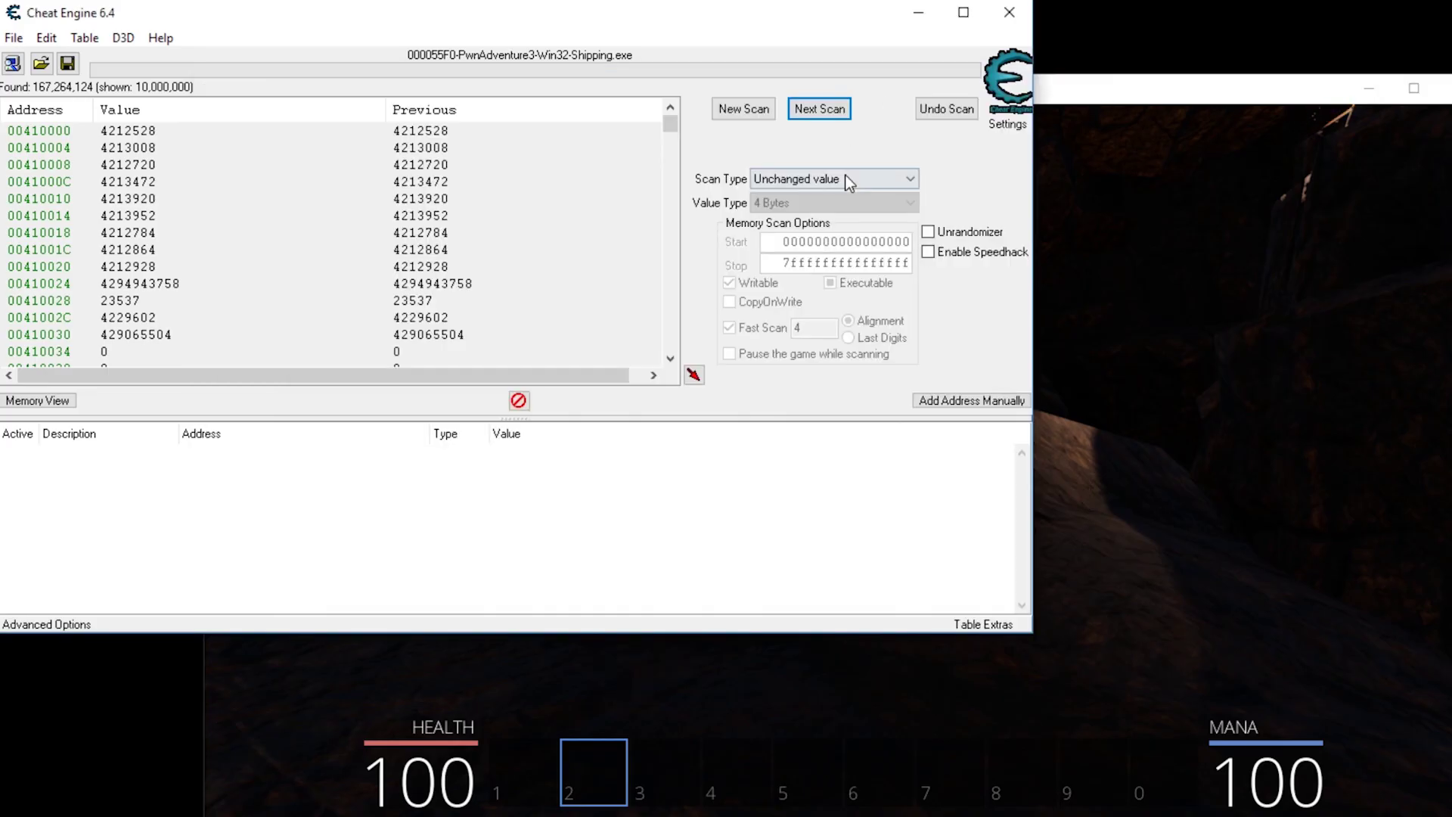
{"action": "left_click", "coordinate": [845, 181]}
{"action": "left_click", "coordinate": [837, 297]}
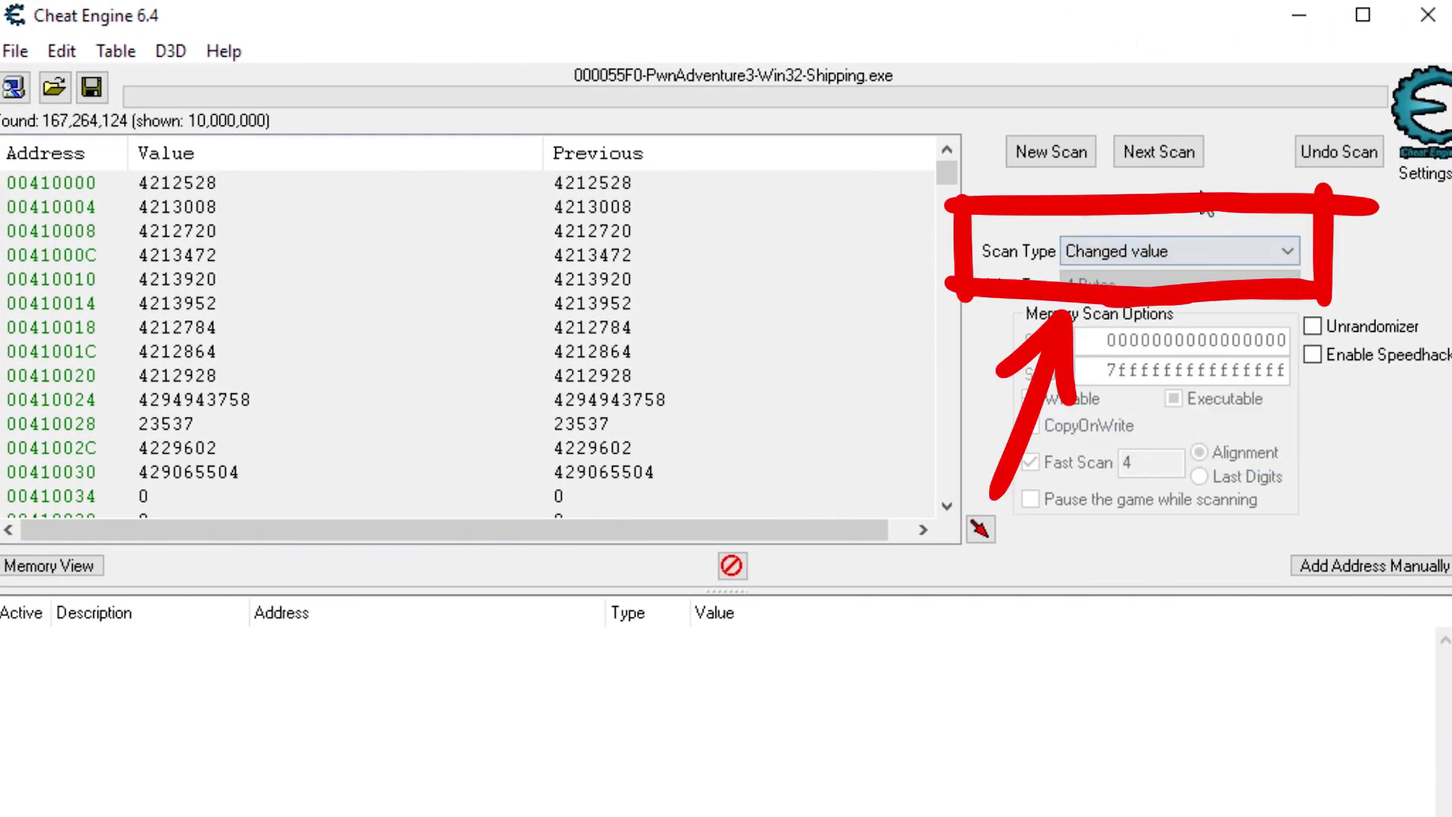
{"action": "left_click", "coordinate": [1171, 150]}
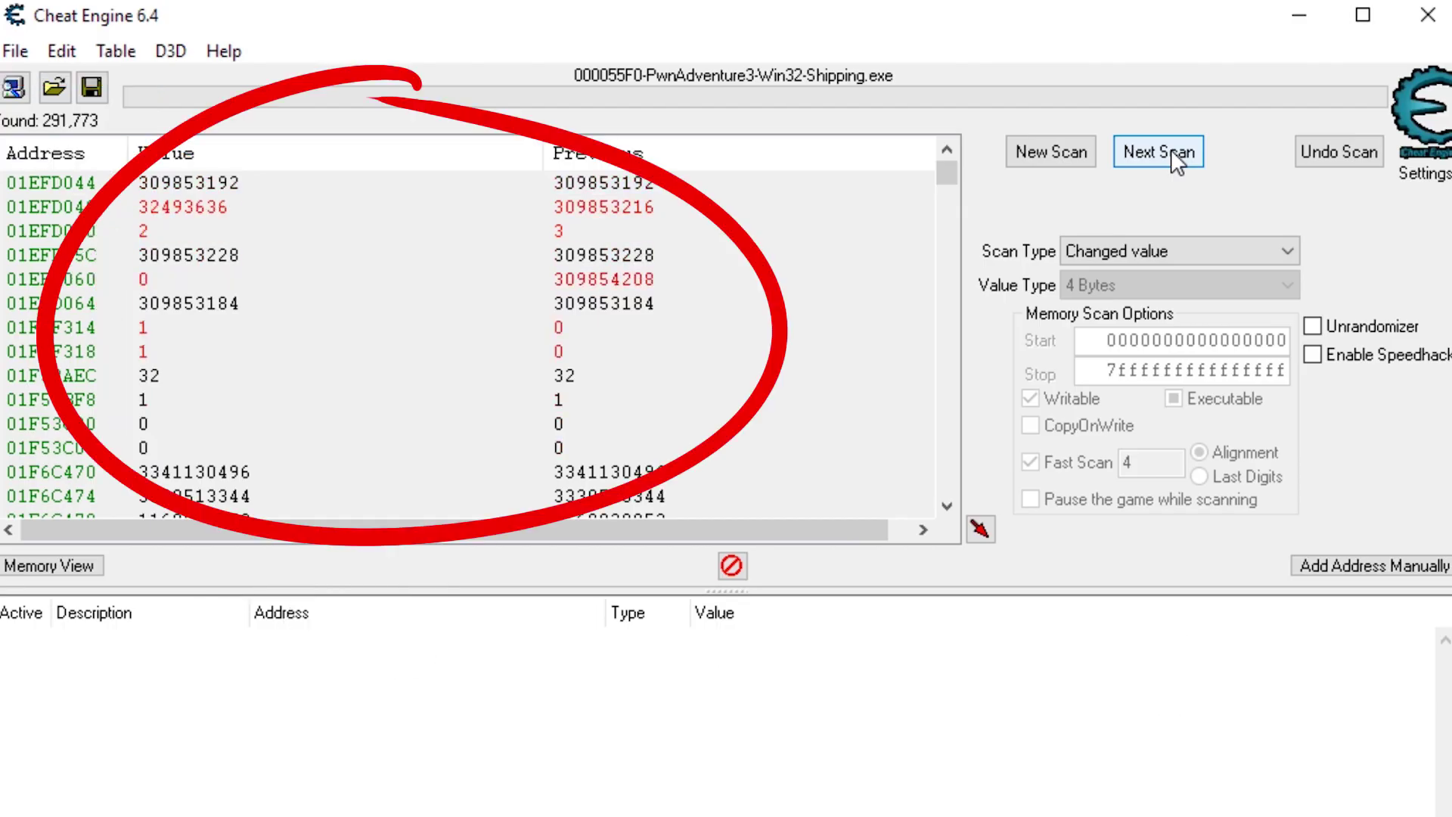
Rescan three times with Unchanged value to drop addresses that changed.
{"action": "left_click", "coordinate": [1172, 251]}
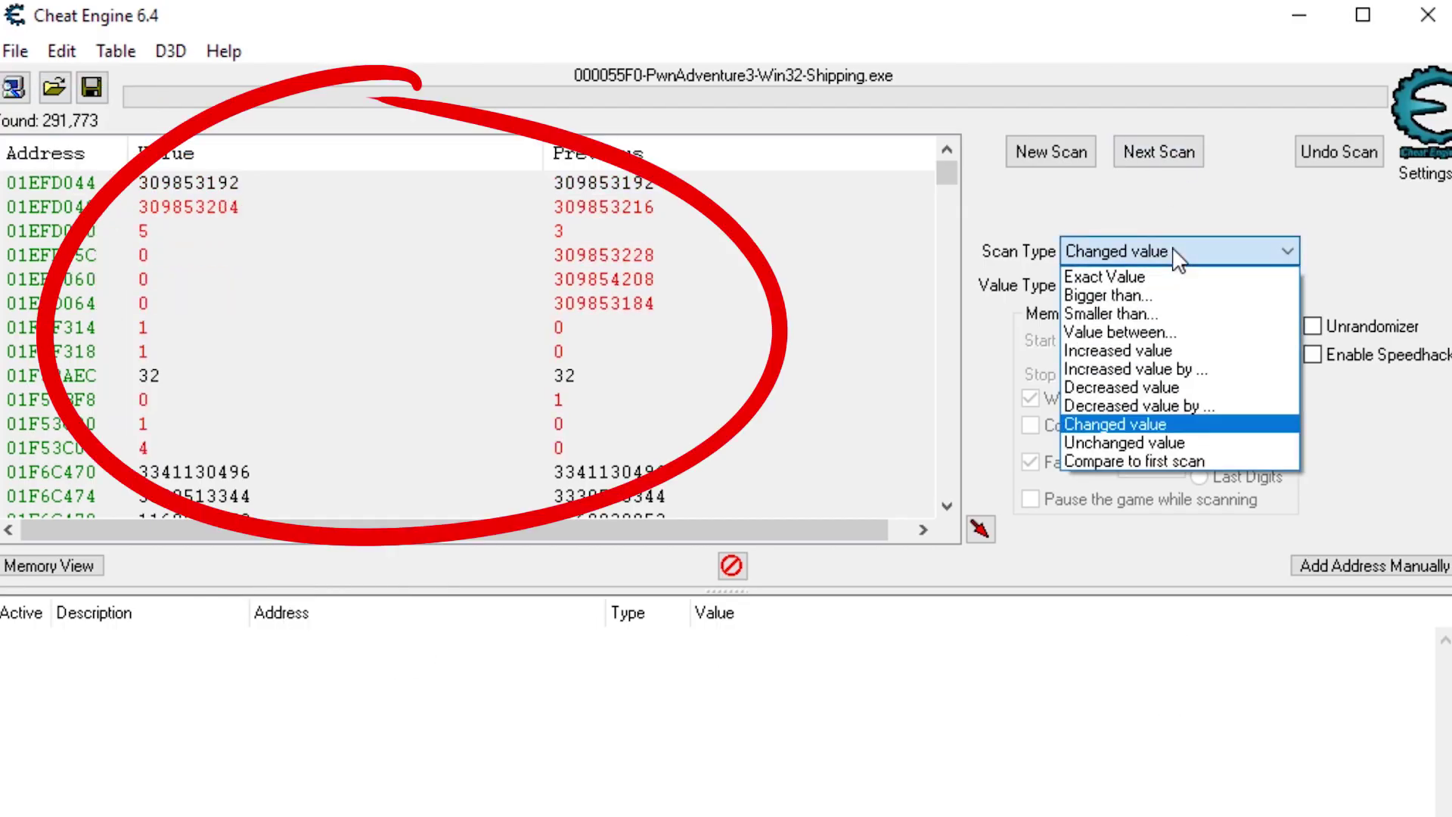
{"action": "left_click", "coordinate": [1175, 440]}
{"action": "left_click", "coordinate": [1169, 152]}
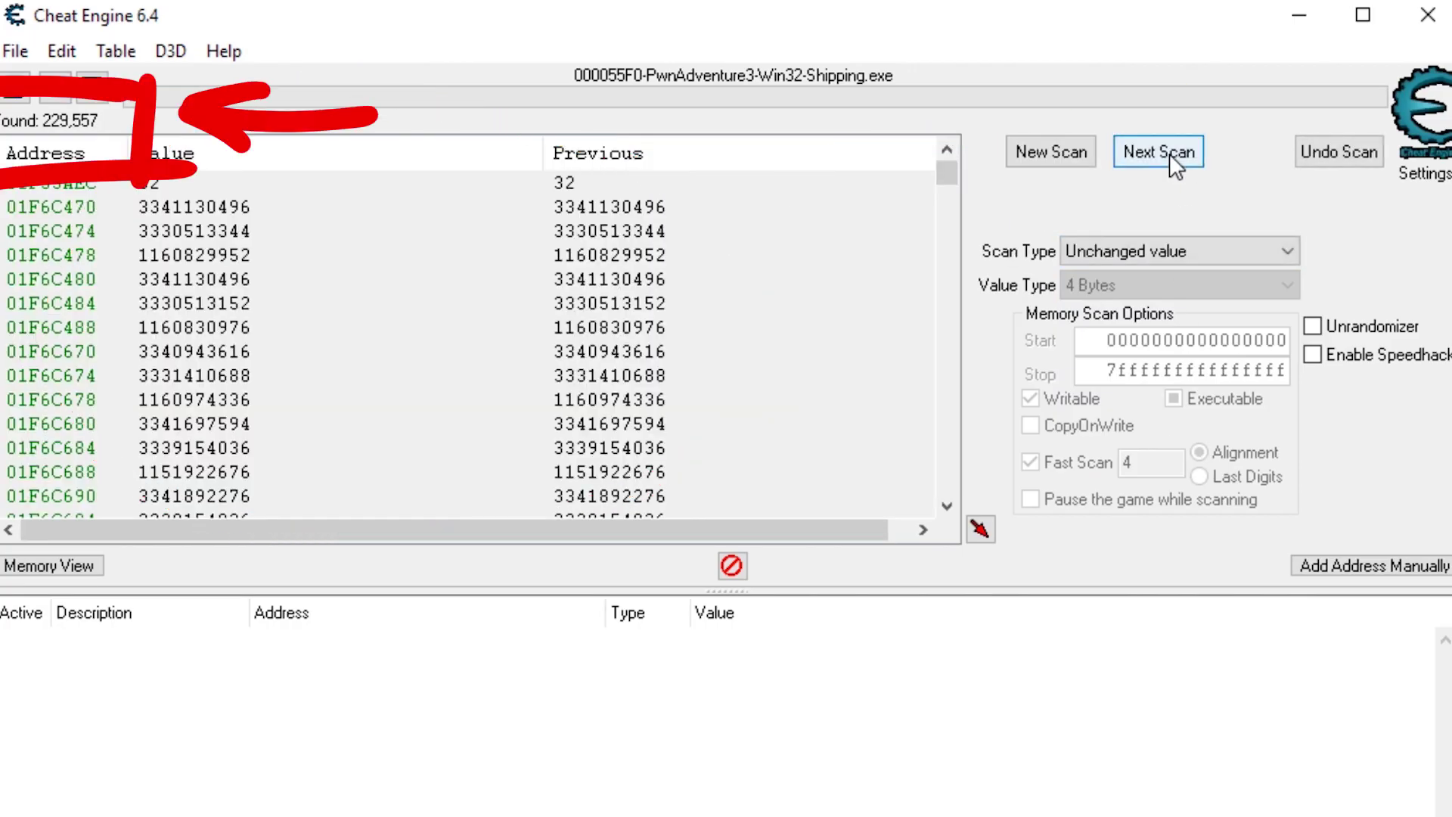
{"action": "left_click", "coordinate": [1169, 153]}
{"action": "left_click", "coordinate": [1168, 152]}
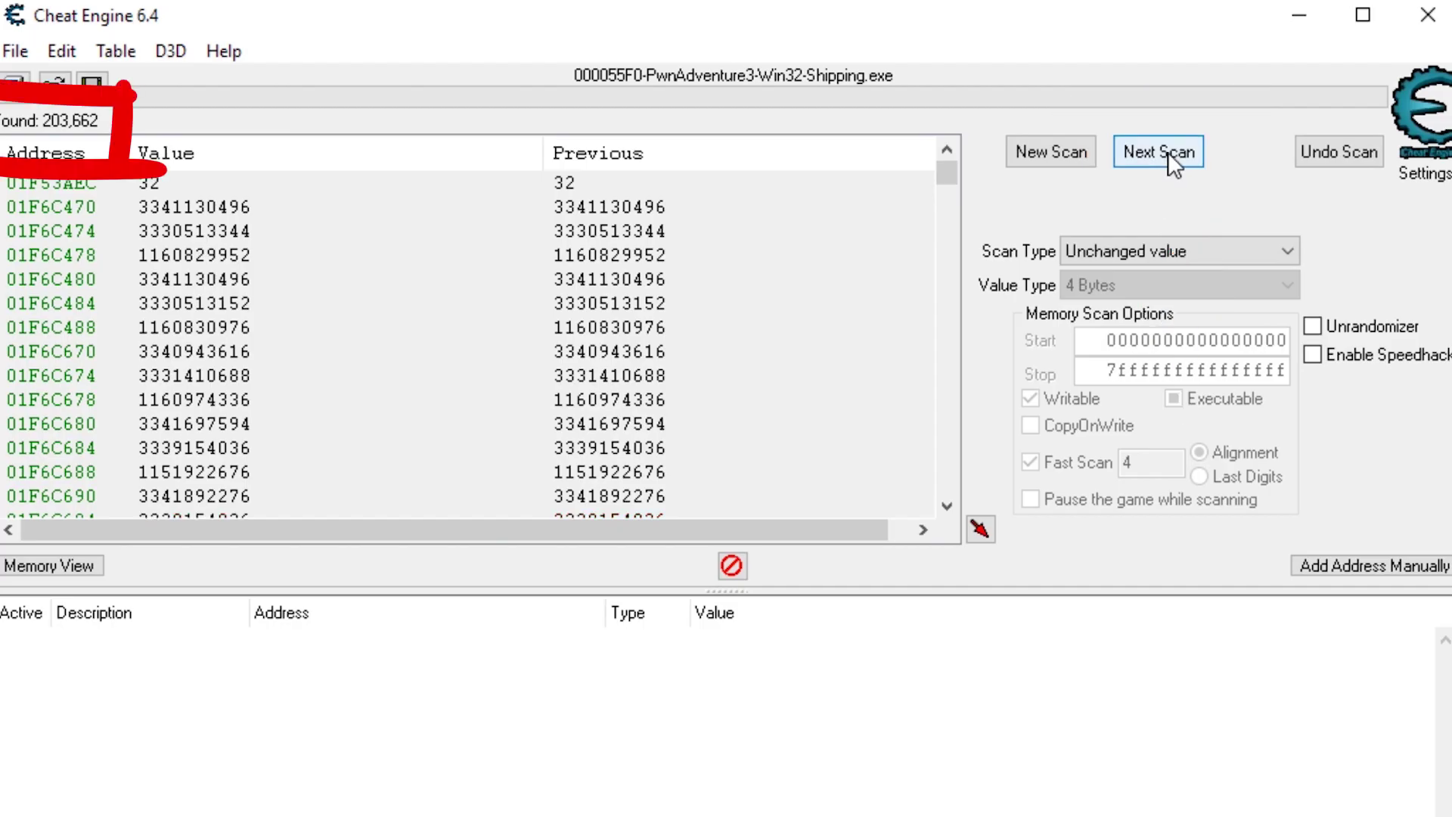
Walk in-game and reselect slot 2, rescanning unchanged values; then select slot 3 and choose Changed value.
{"action": "key", "text": "alt+Tab"}
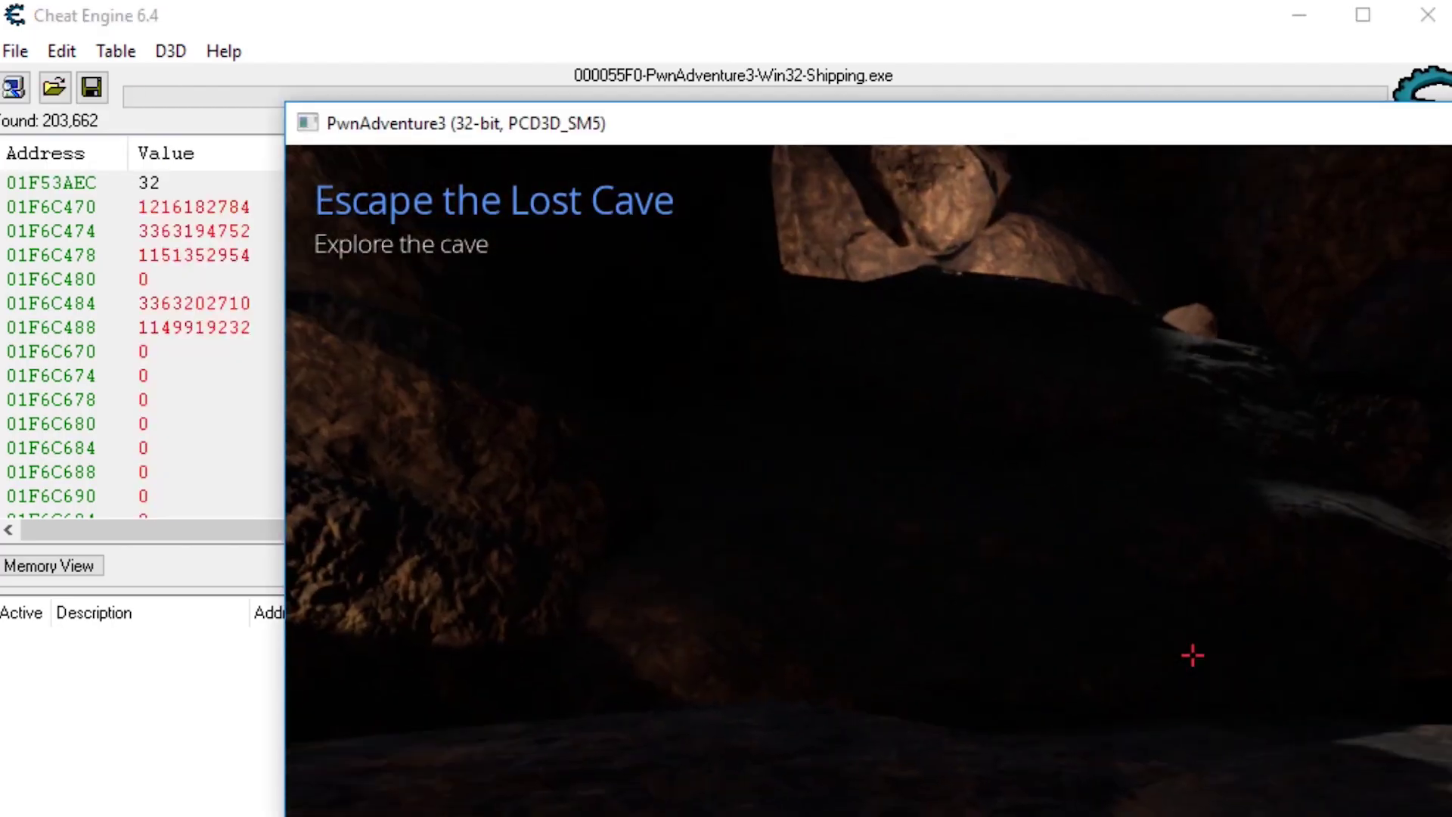
{"action": "key", "text": "w"}
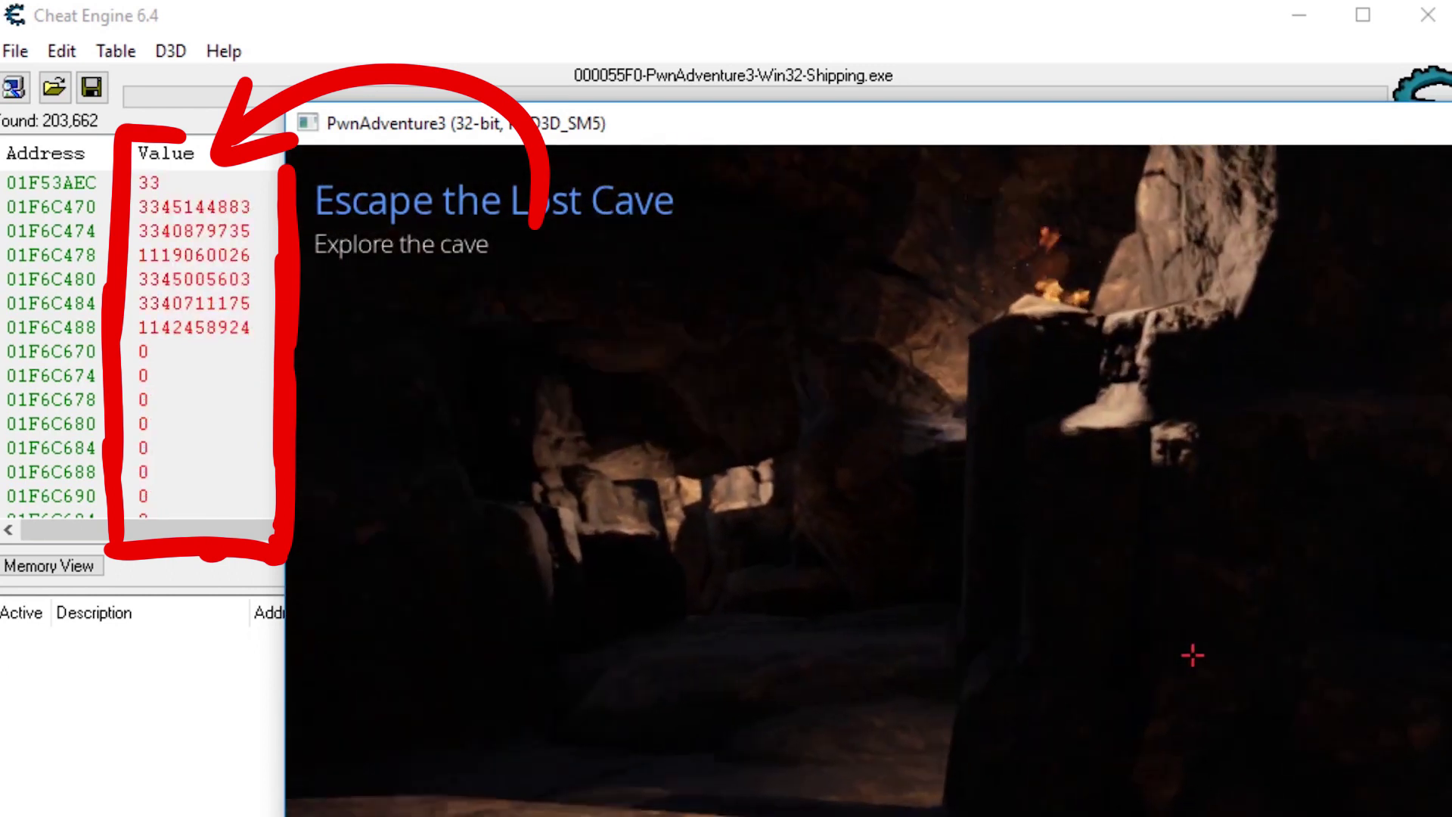
{"action": "key", "text": "alt+Tab"}
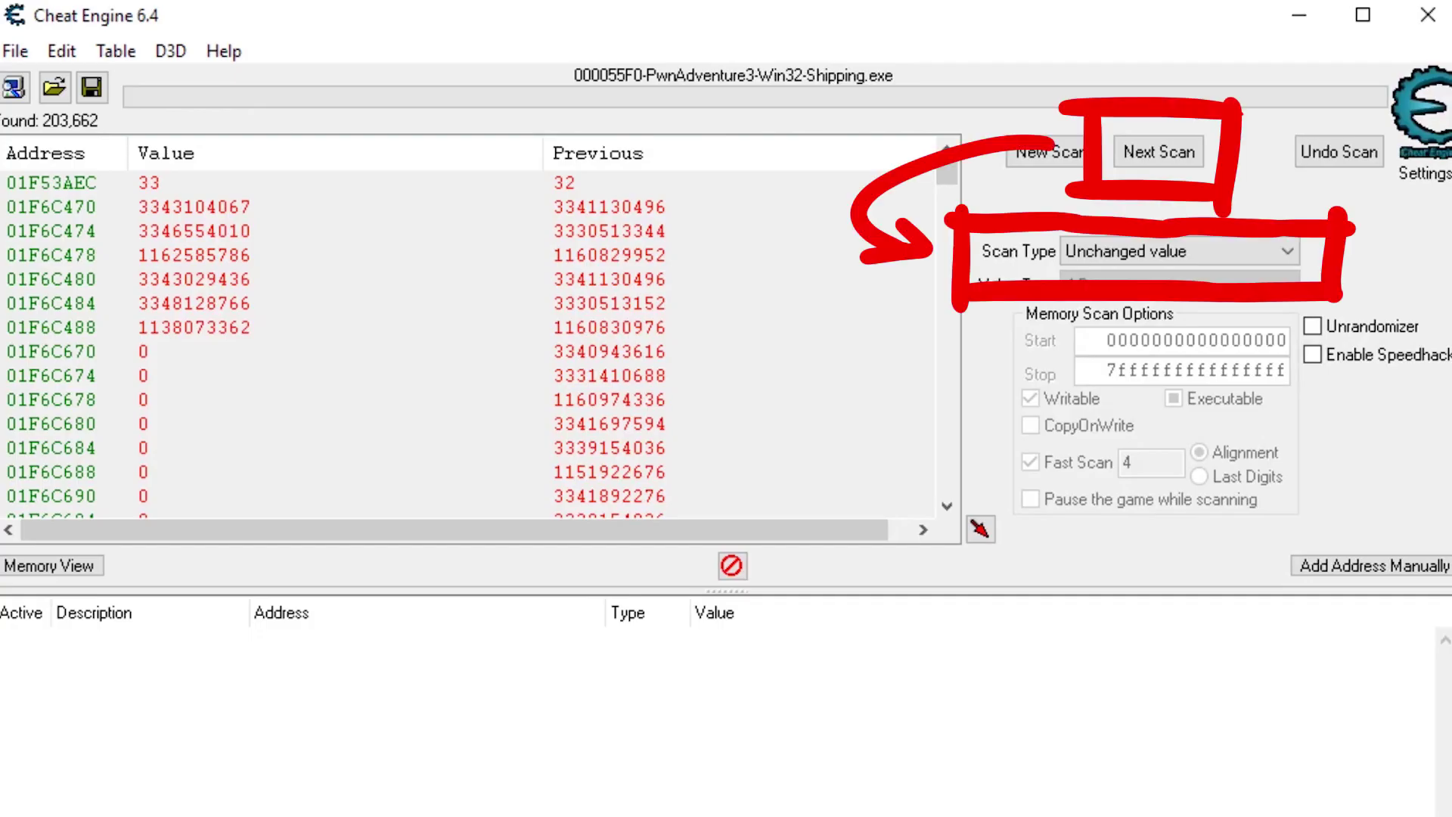
{"action": "left_click", "coordinate": [1165, 153]}
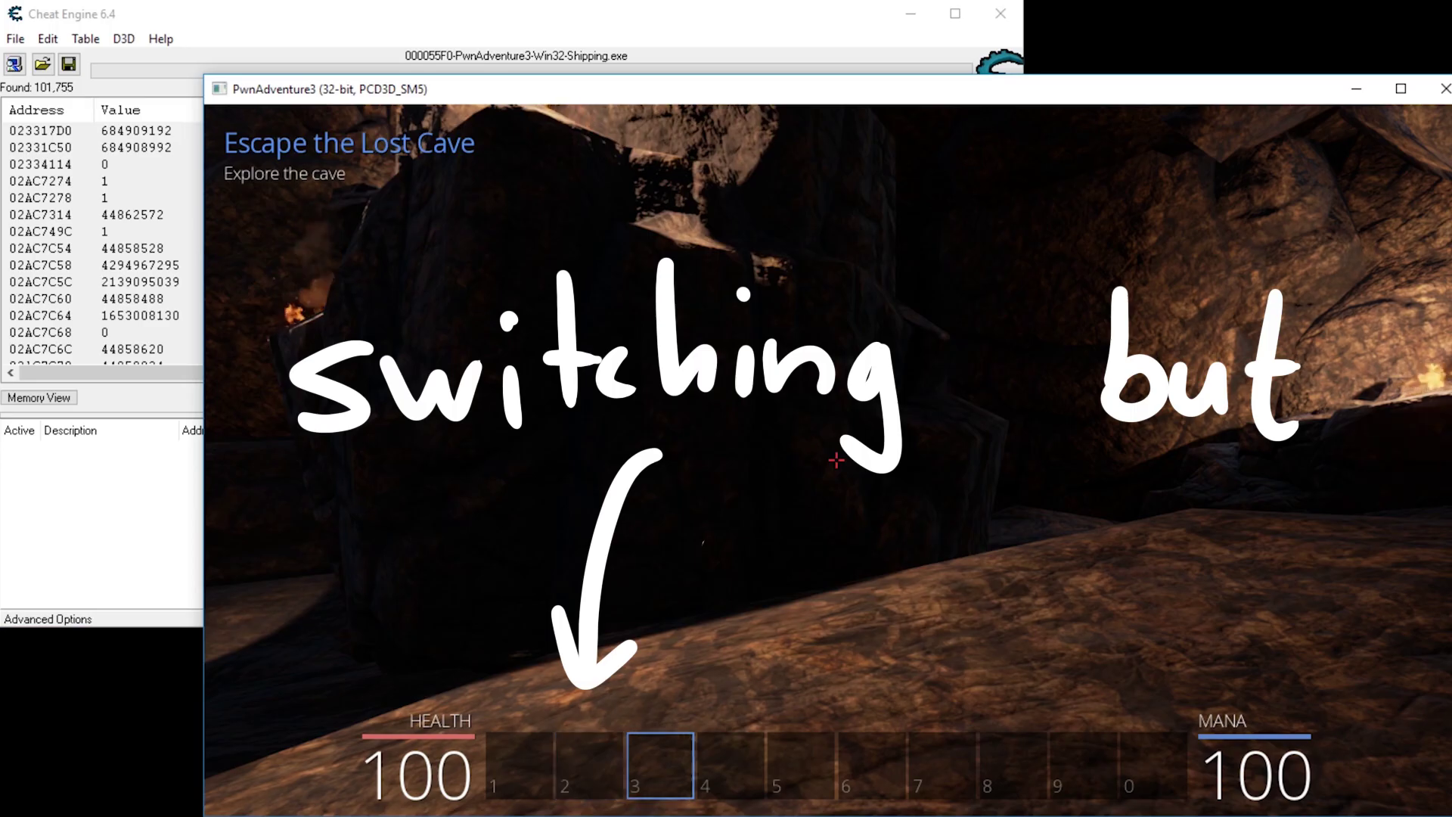
{"action": "scroll", "coordinate": [836, 460], "scroll_direction": "down", "scroll_amount": 4}
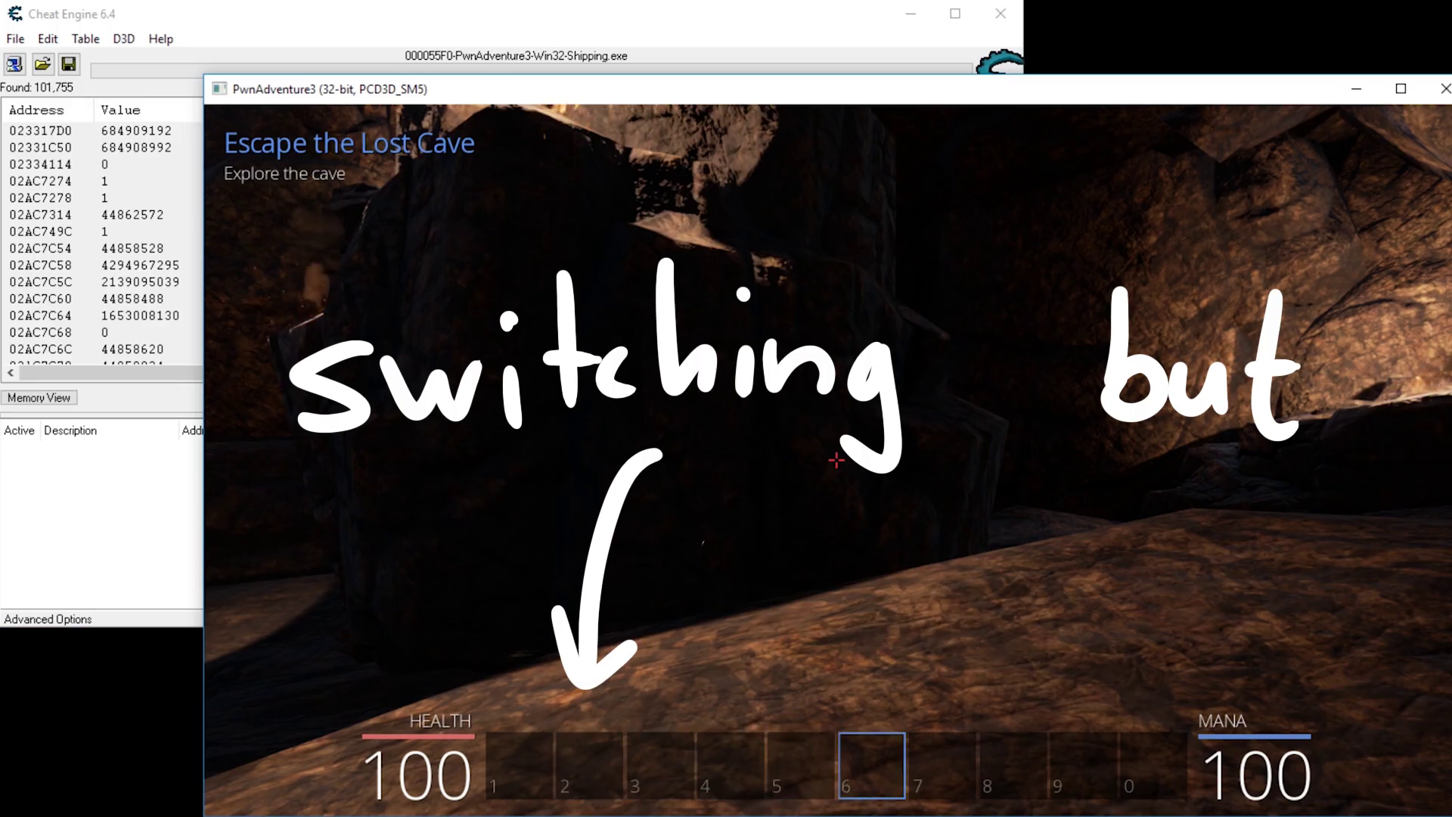
{"action": "key", "text": "2"}
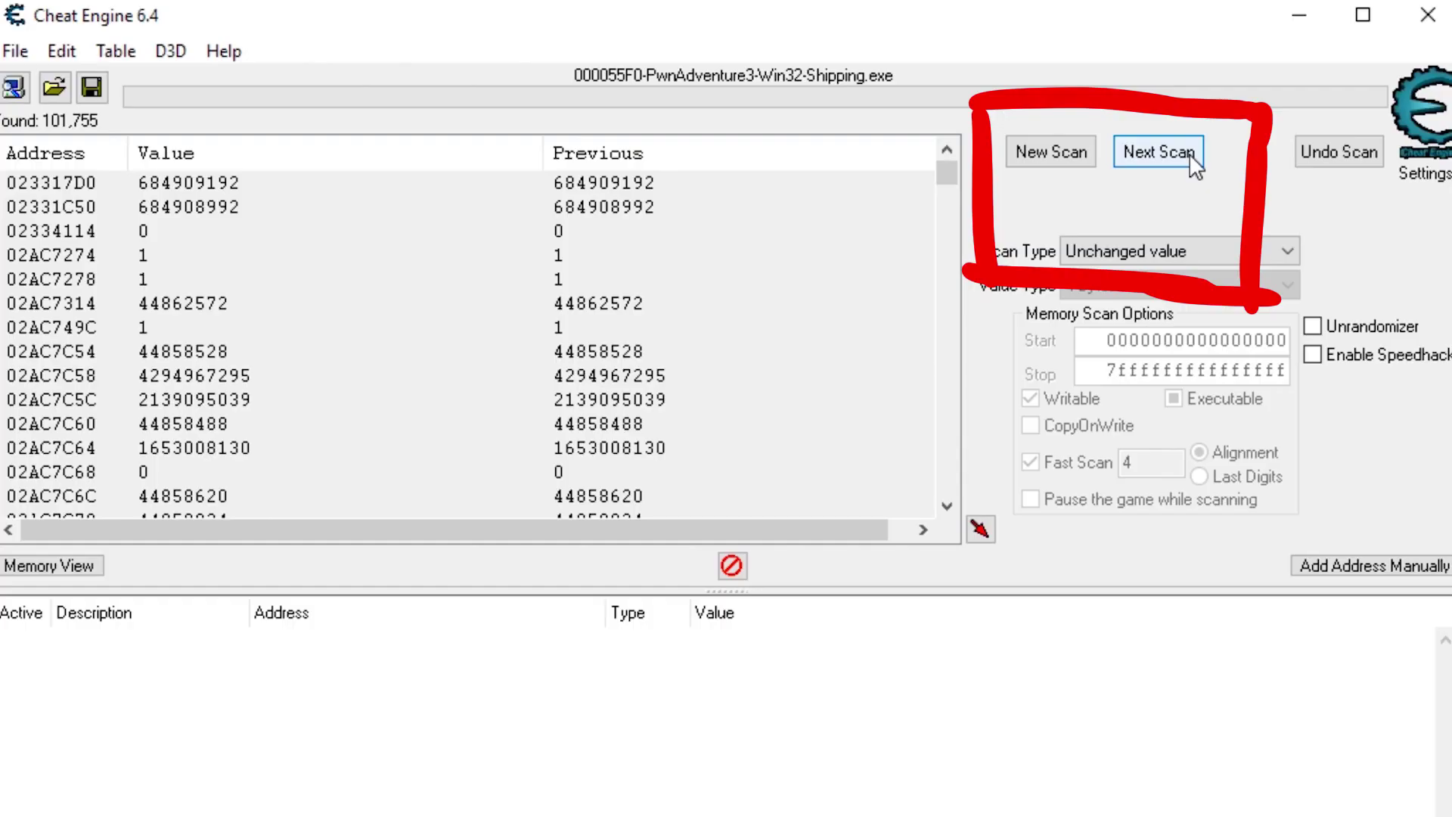
{"action": "left_click", "coordinate": [1190, 155]}
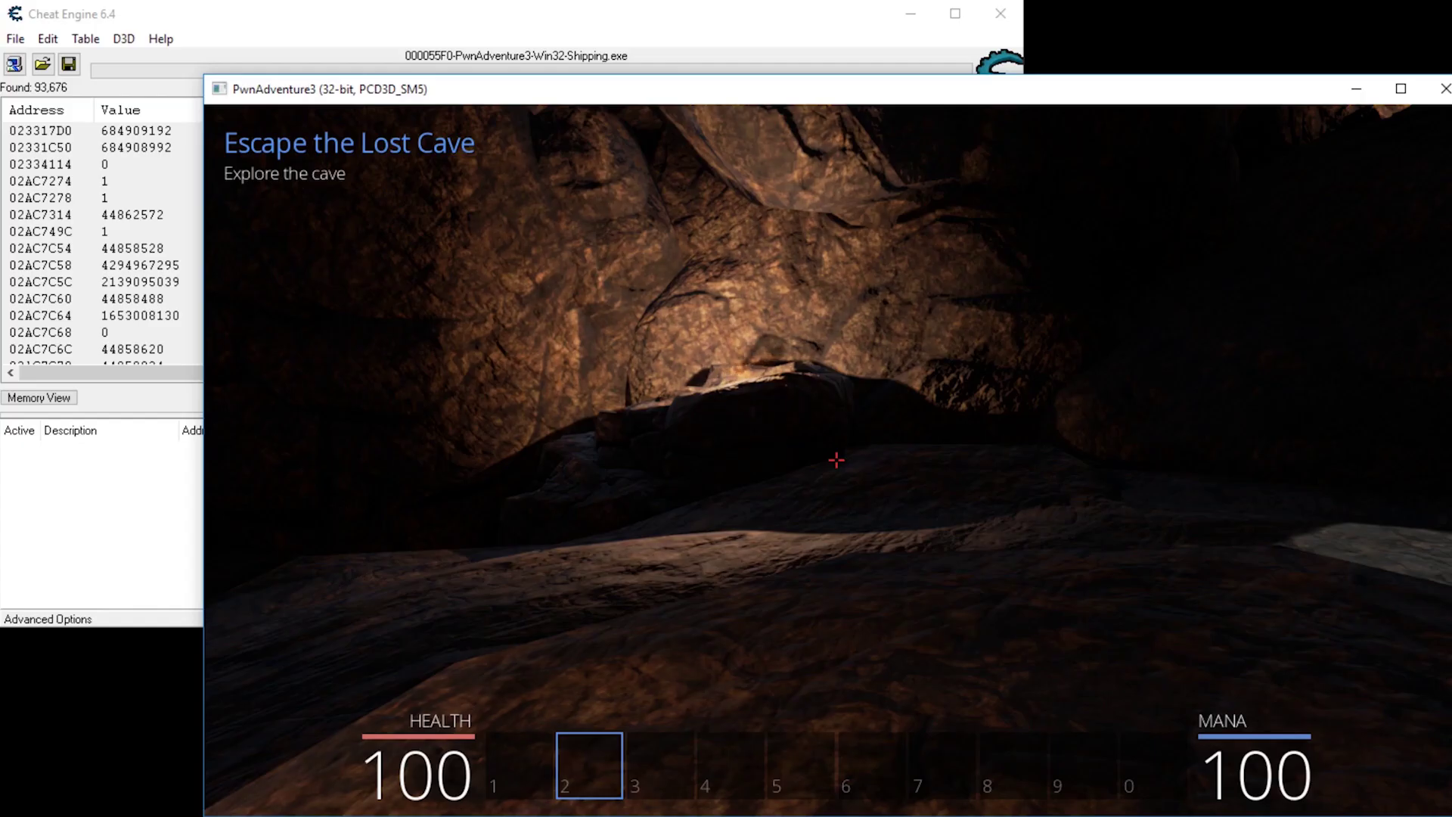
{"action": "key", "text": "3"}
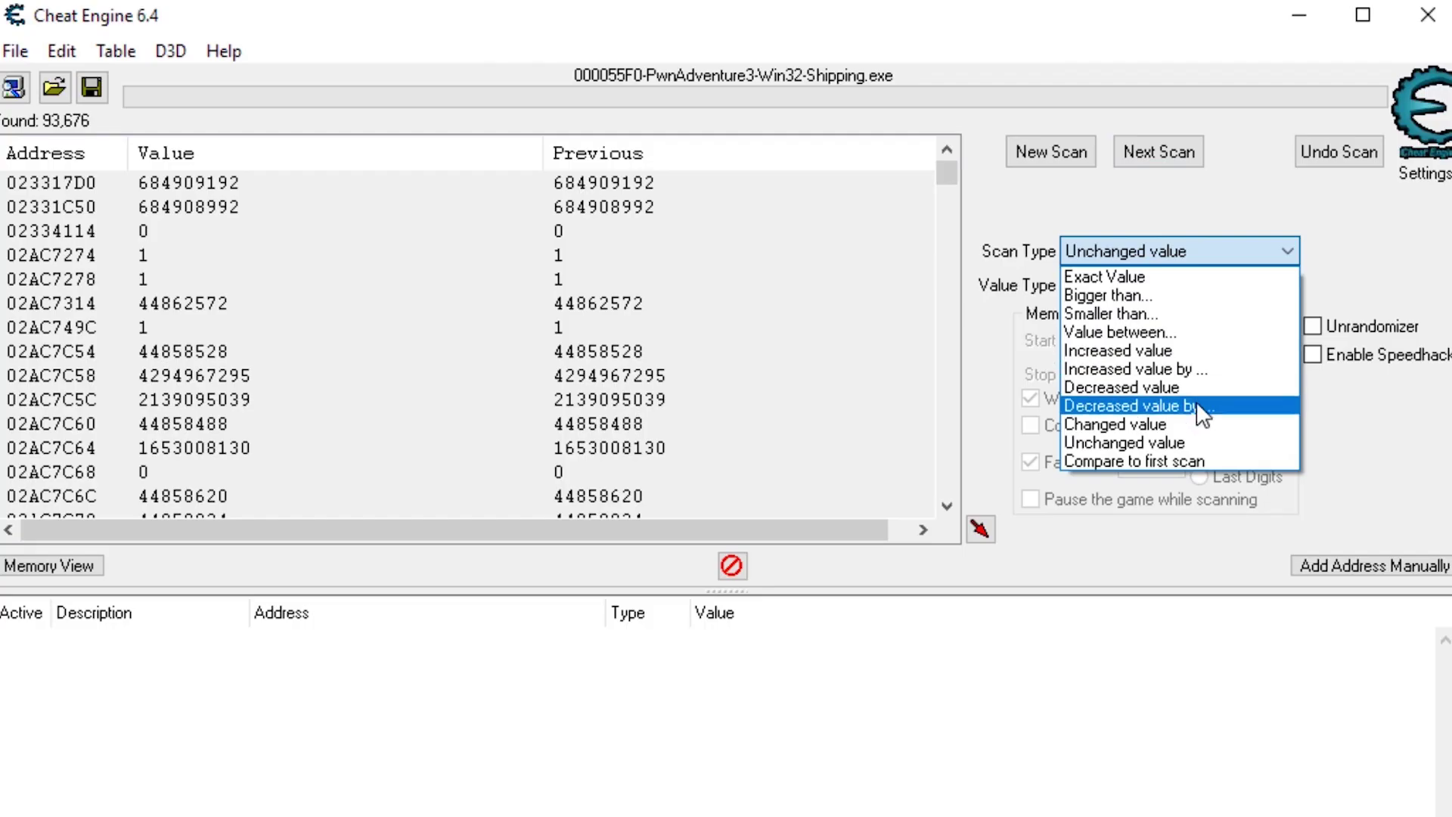
{"action": "left_click", "coordinate": [1195, 424]}
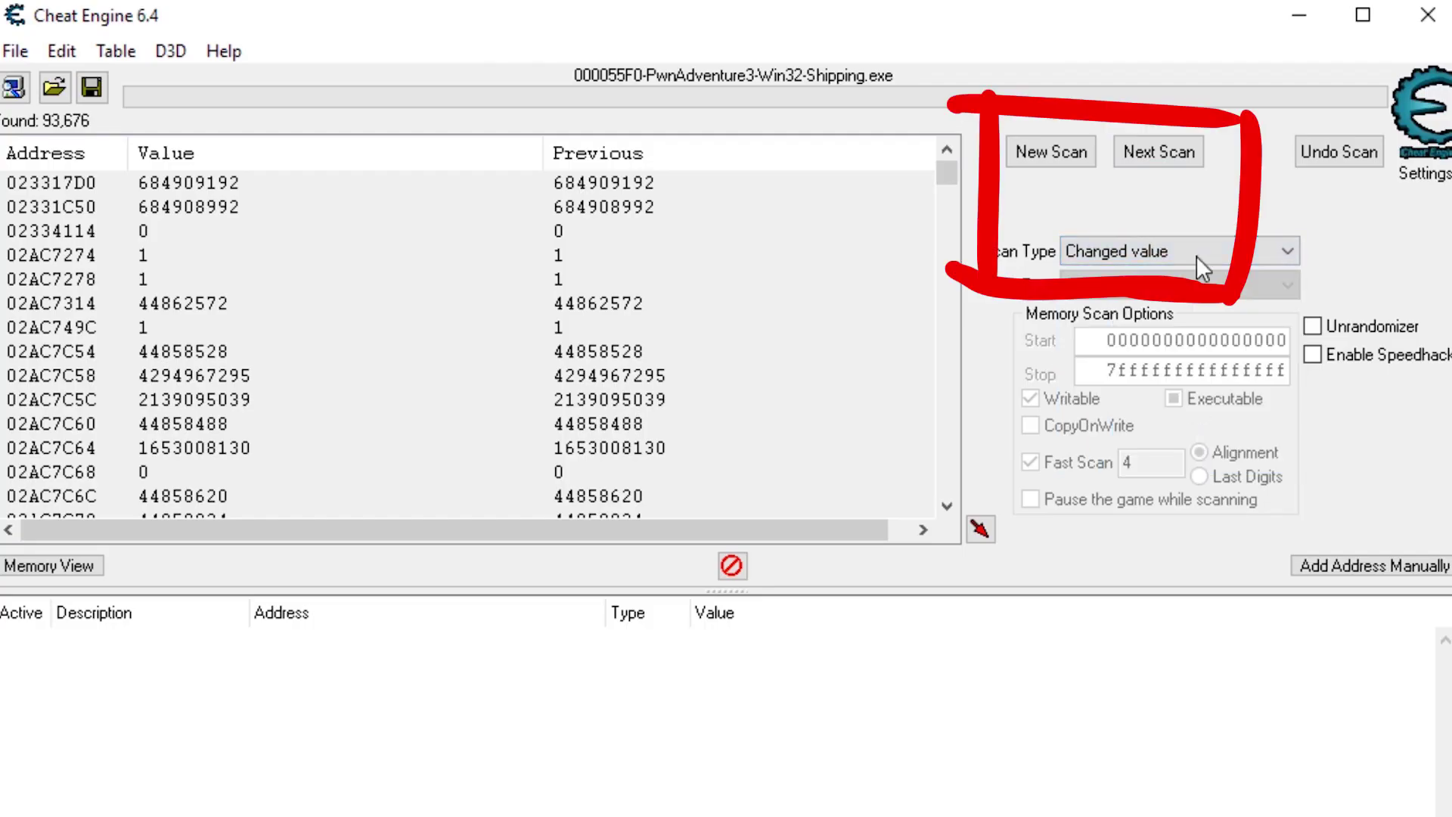
Rescan for changed values down to 262 results, then select hotbar slots 2, 4 and 5 in-game.
{"action": "left_click", "coordinate": [1174, 161]}
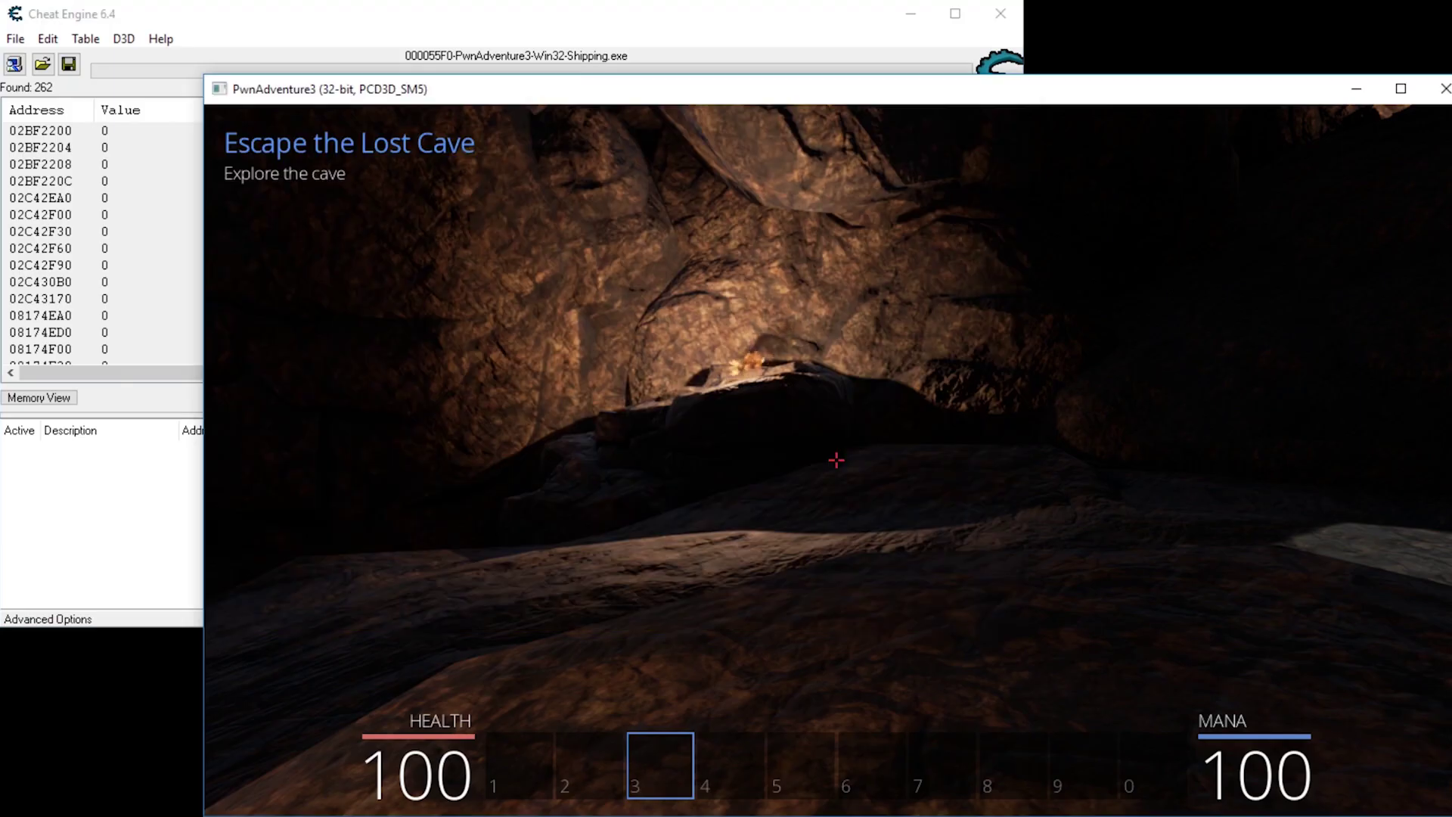
{"action": "key", "text": "2"}
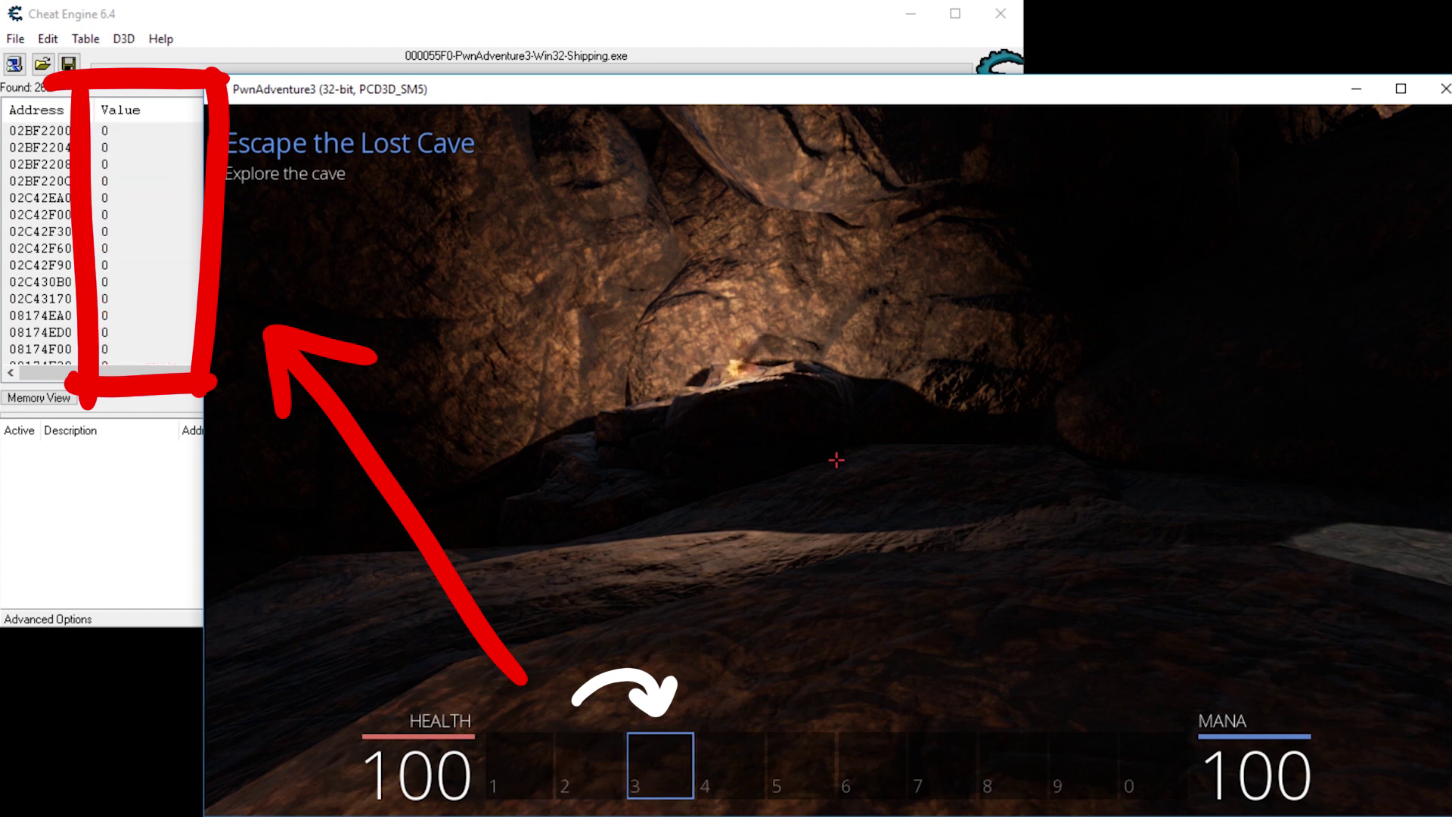
{"action": "key", "text": "4"}
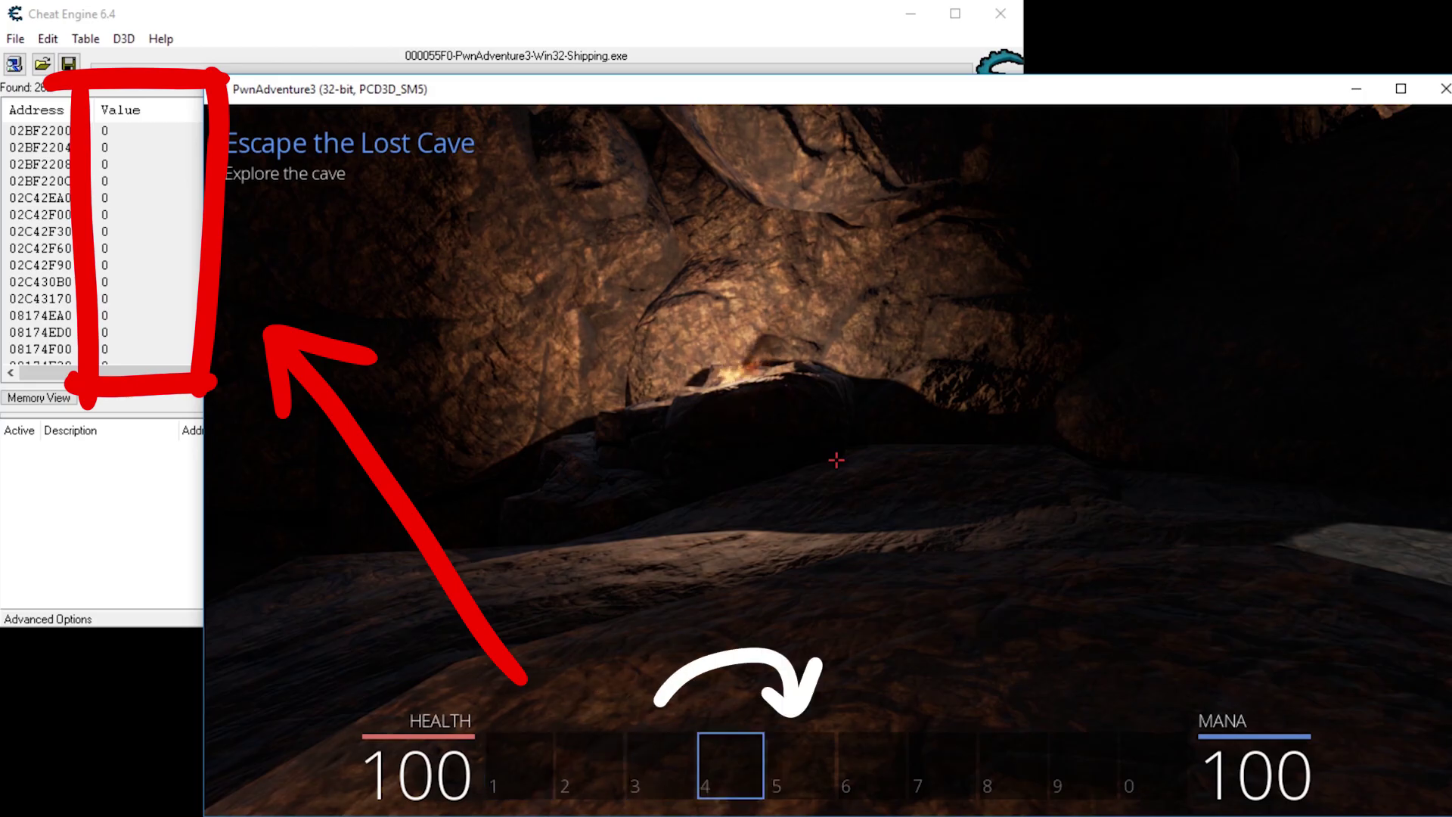
{"action": "key", "text": "5"}
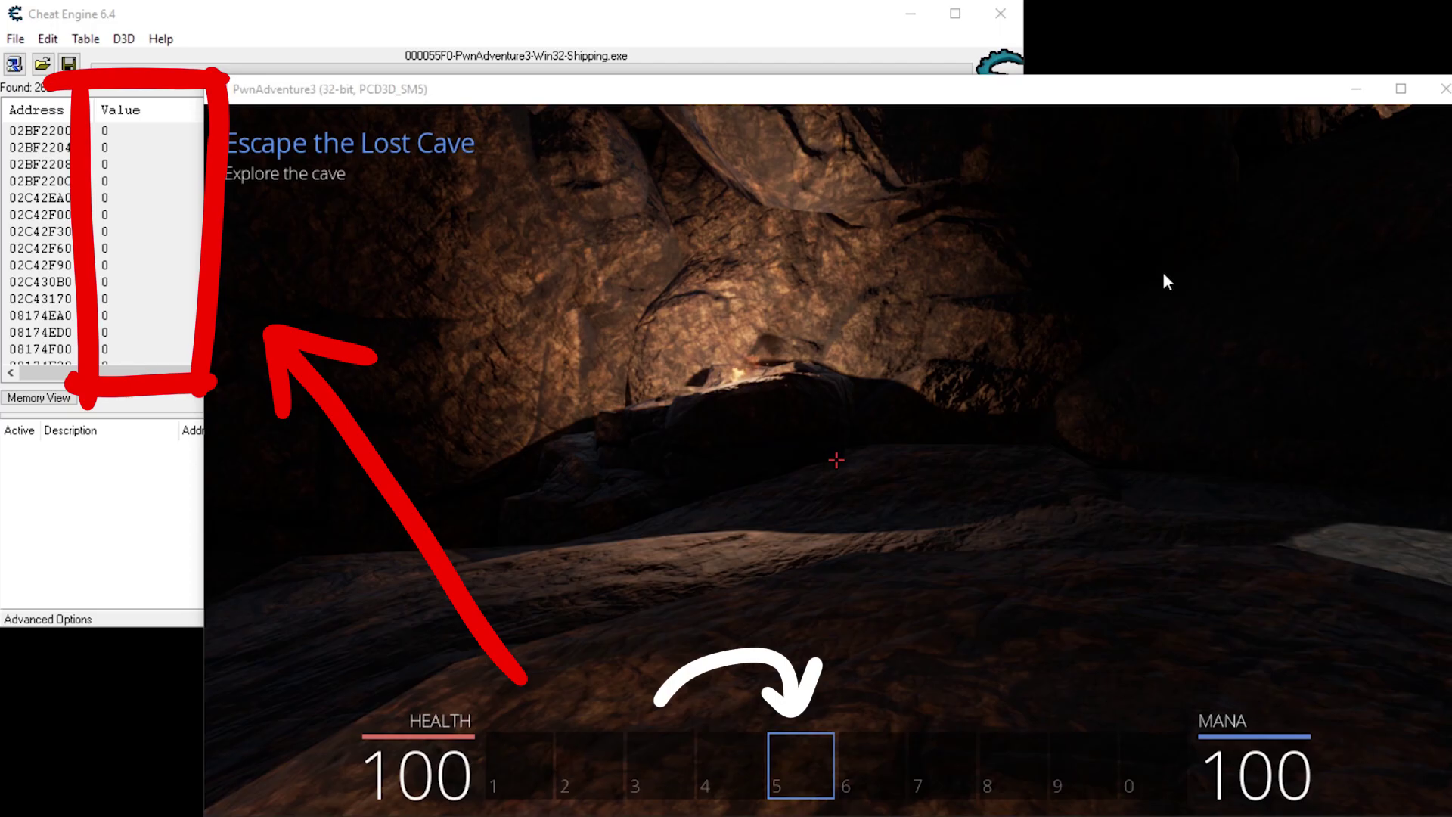
Rescan for changed values around selecting slots 6 and 7, leaving 94, then 10, then 3 results.
{"action": "key", "text": "alt+Tab"}
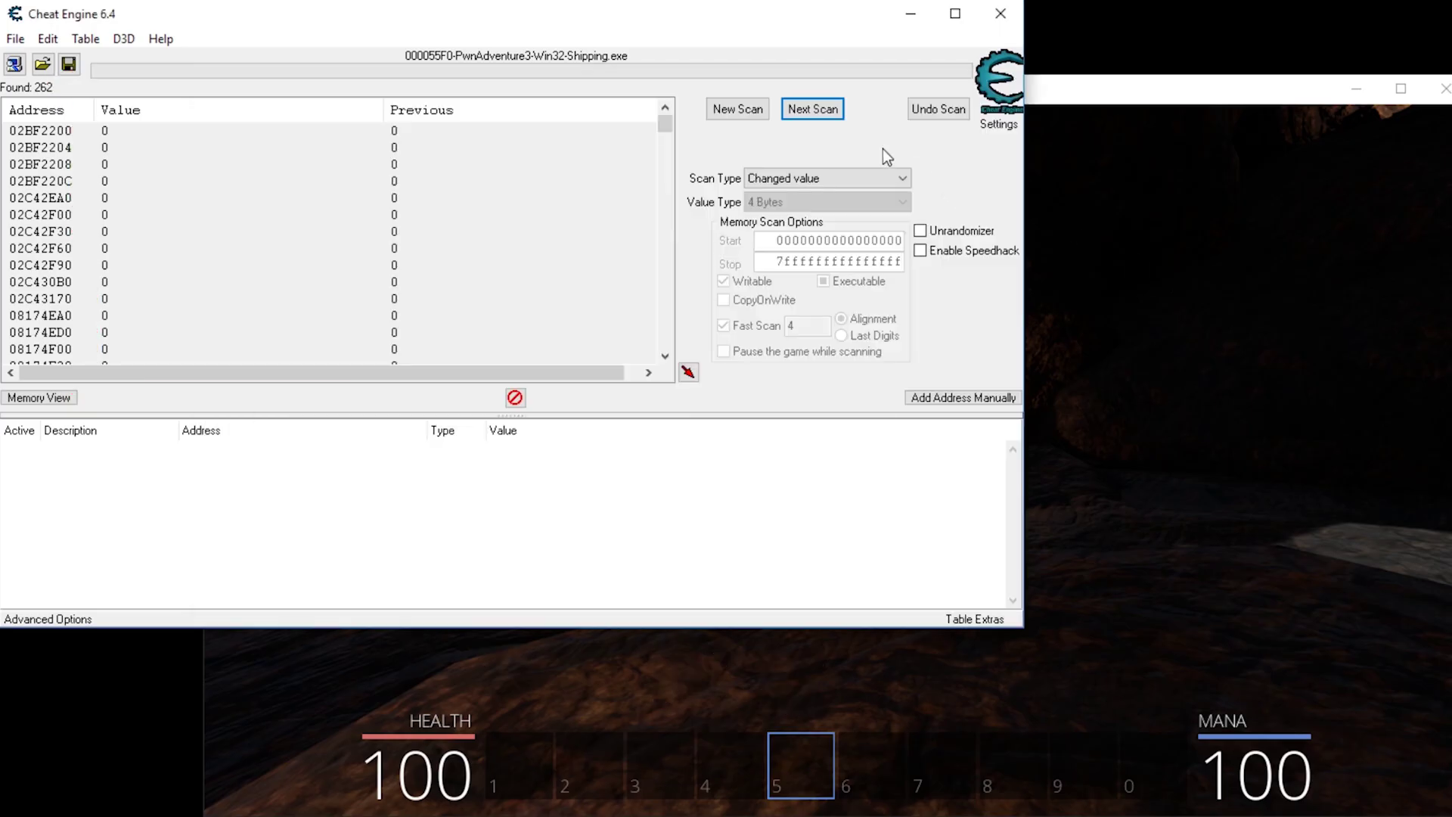
{"action": "left_click", "coordinate": [814, 110]}
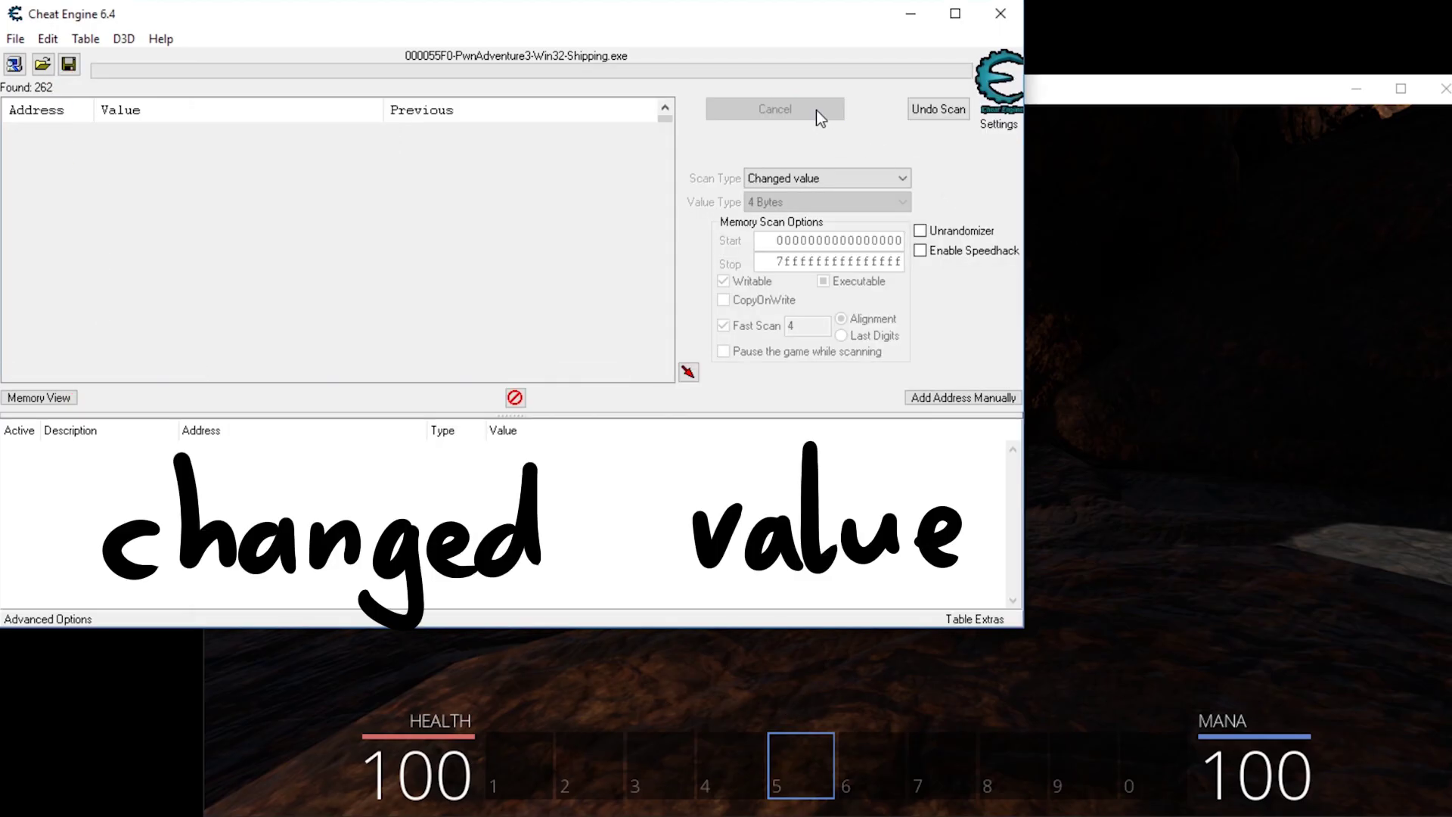
{"action": "left_click", "coordinate": [1087, 223]}
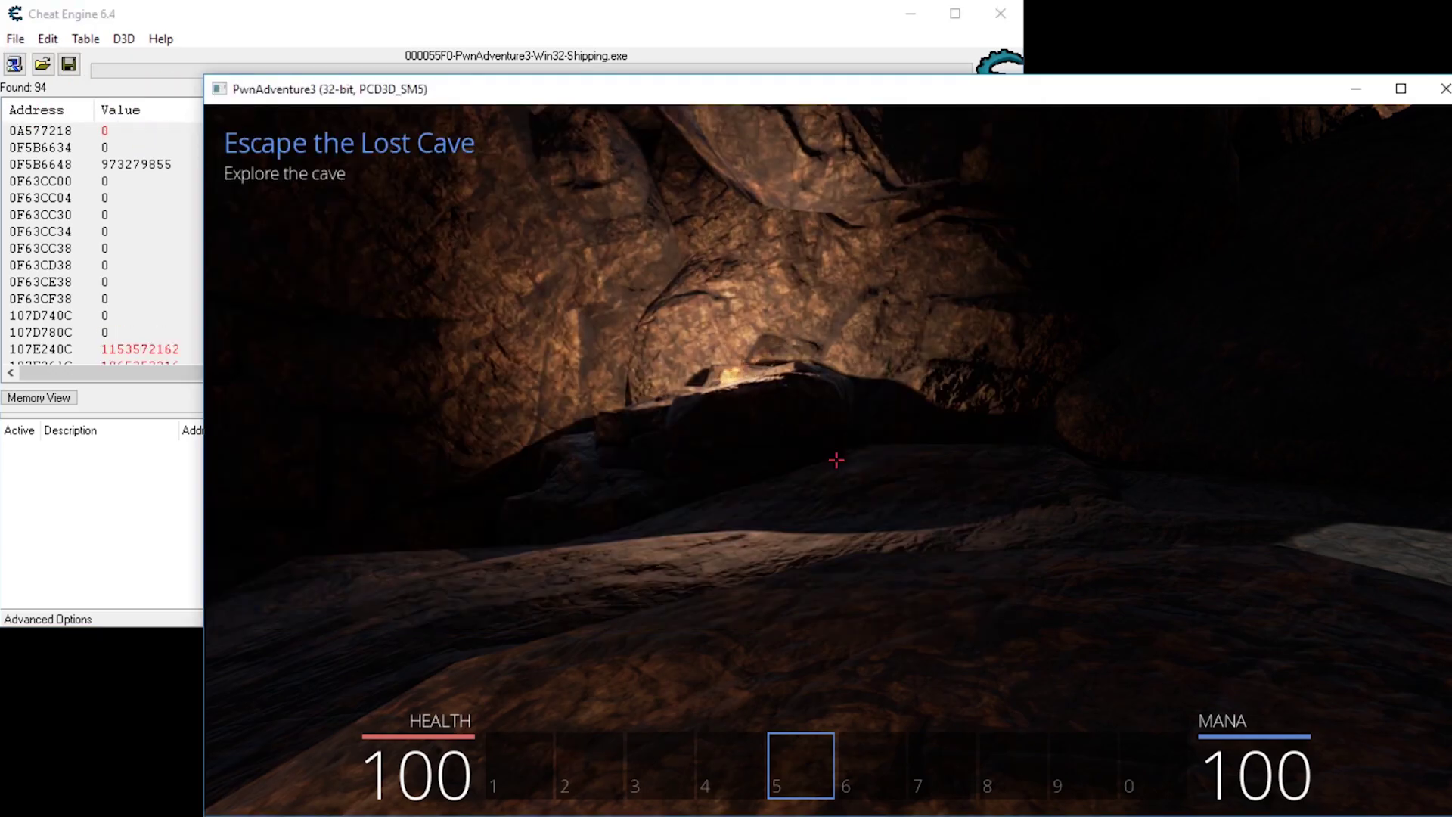
{"action": "key", "text": "6"}
{"action": "key", "text": "alt+Tab"}
{"action": "left_click", "coordinate": [814, 109]}
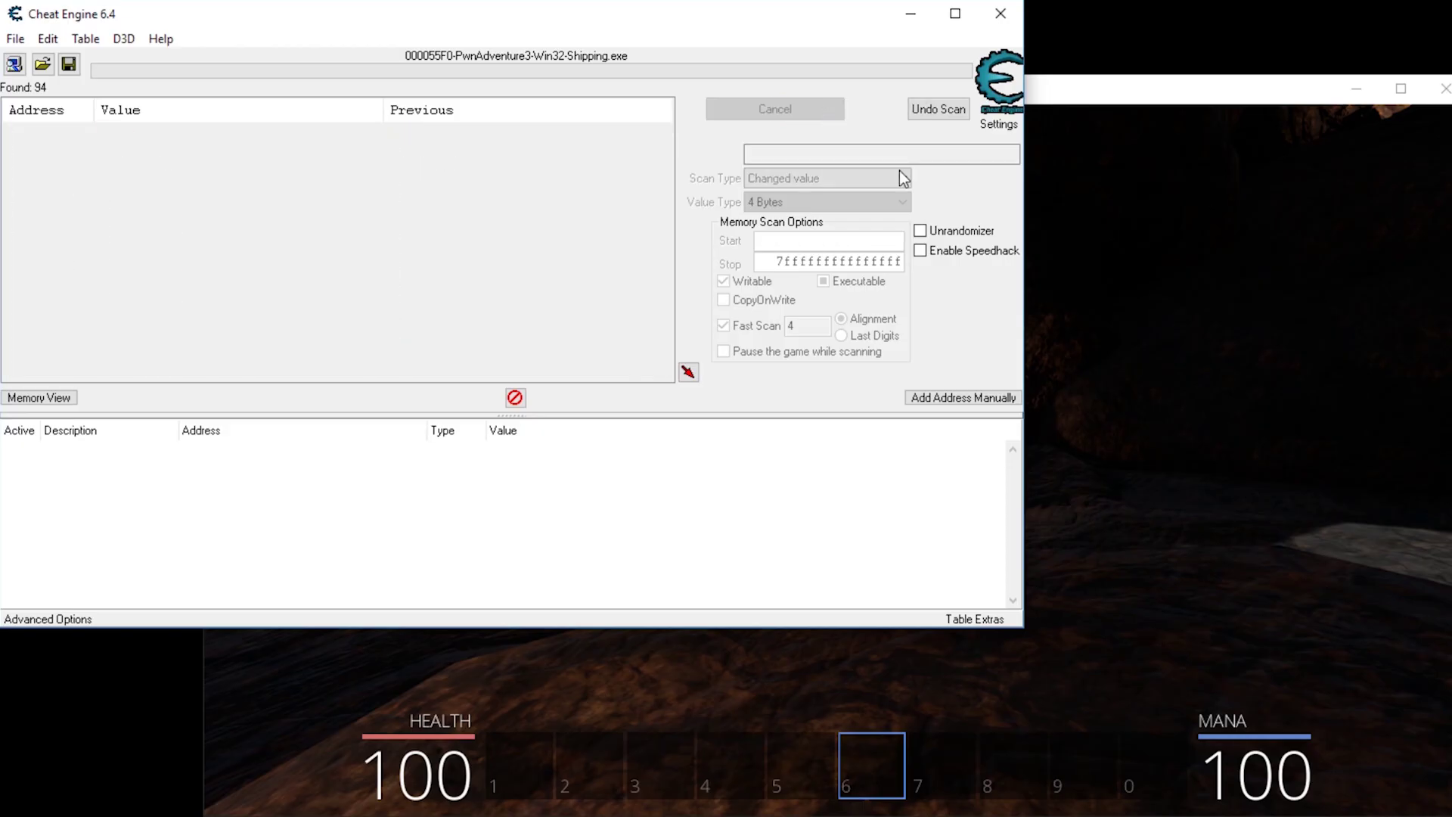
{"action": "left_click", "coordinate": [1141, 307]}
{"action": "key", "text": "7"}
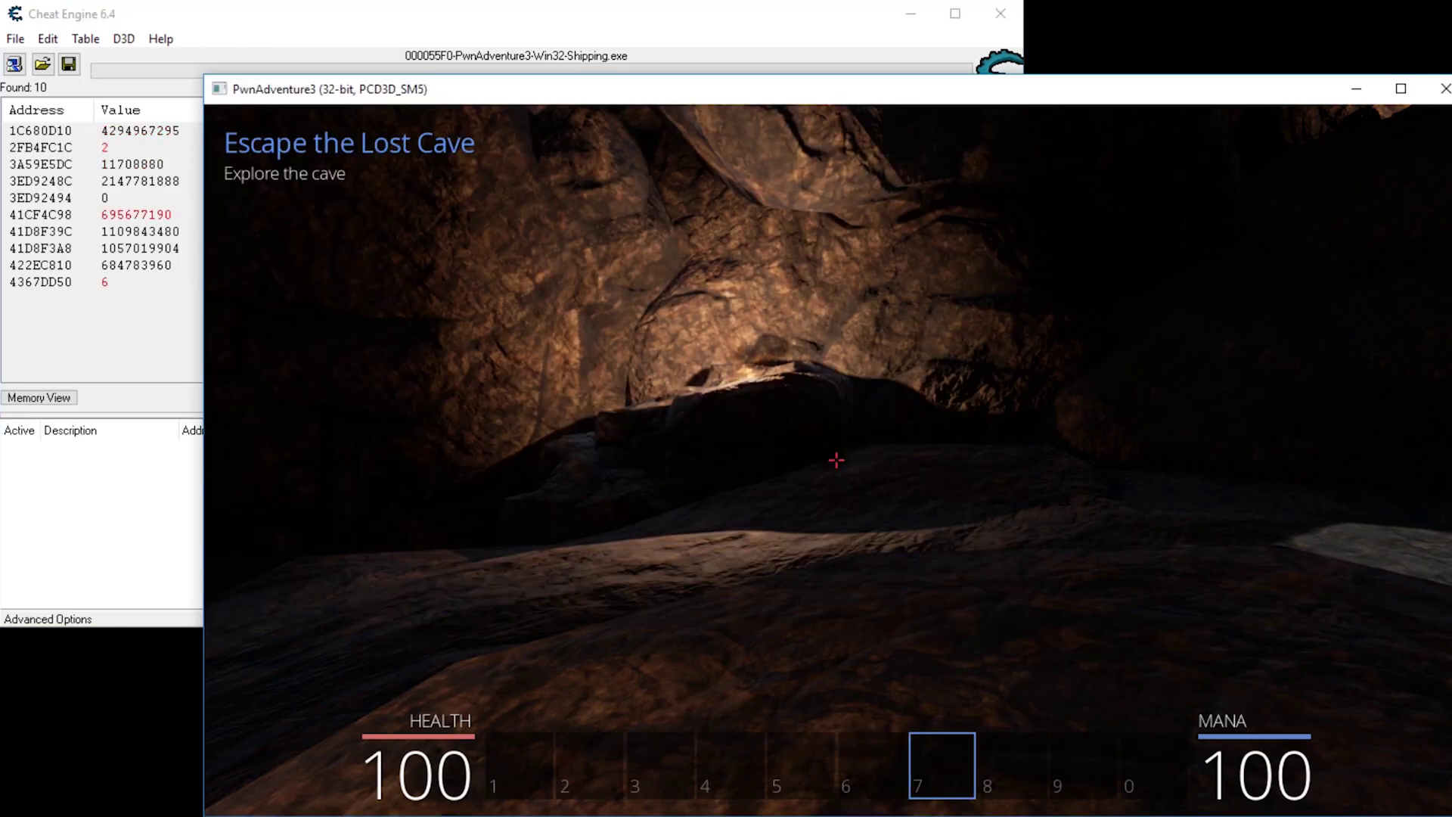
{"action": "key", "text": "alt+Tab"}
{"action": "left_click", "coordinate": [806, 110]}
Select slot 8 and rescan down to 2 addresses, then select slot 2 so 4367DD50 reads 1.
{"action": "left_click", "coordinate": [1105, 267]}
{"action": "key", "text": "8"}
{"action": "key", "text": "alt+Tab"}
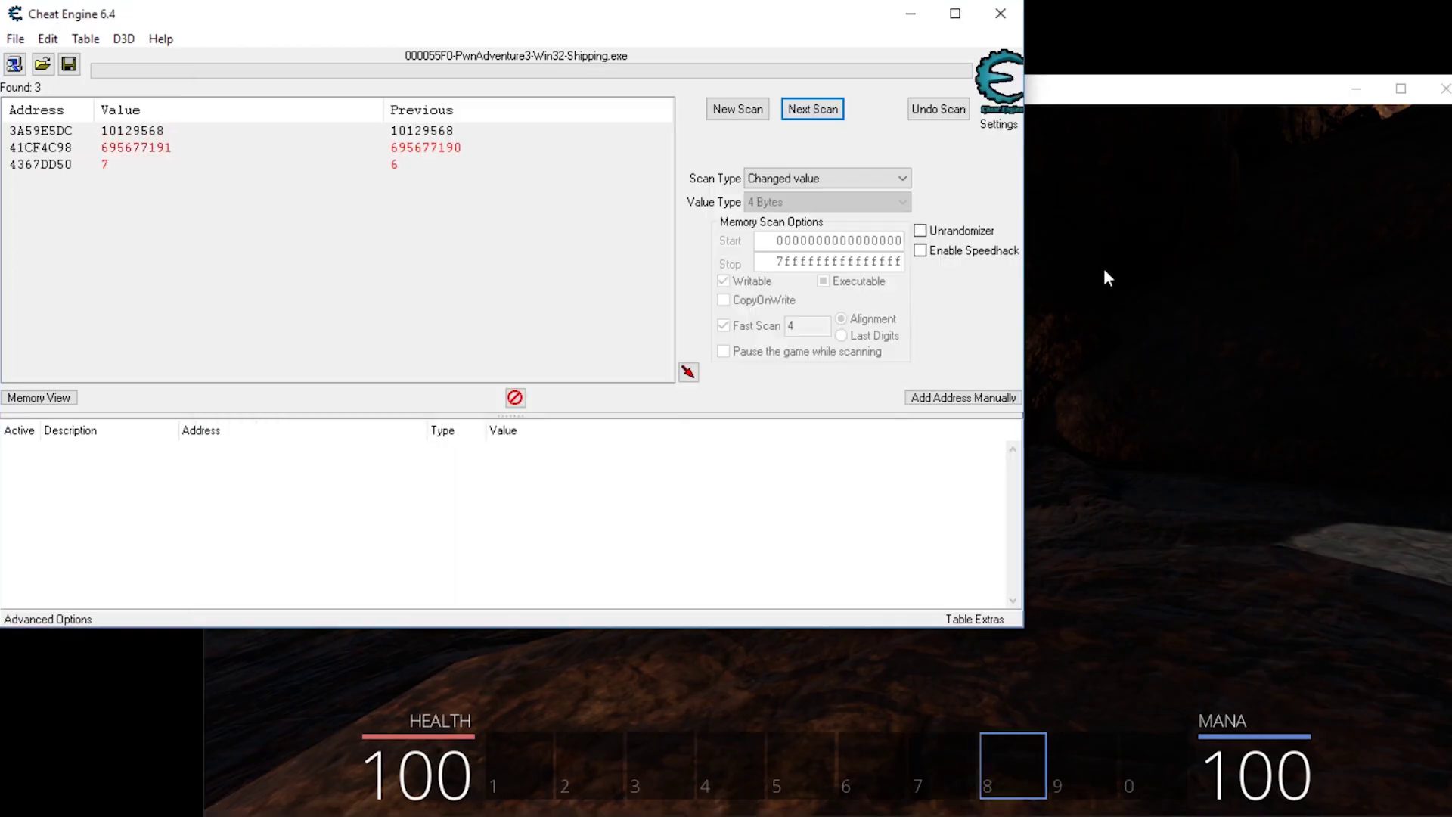
{"action": "left_click", "coordinate": [814, 111]}
{"action": "key", "text": "alt+Tab"}
{"action": "key", "text": "1"}
{"action": "key", "text": "alt+Tab"}
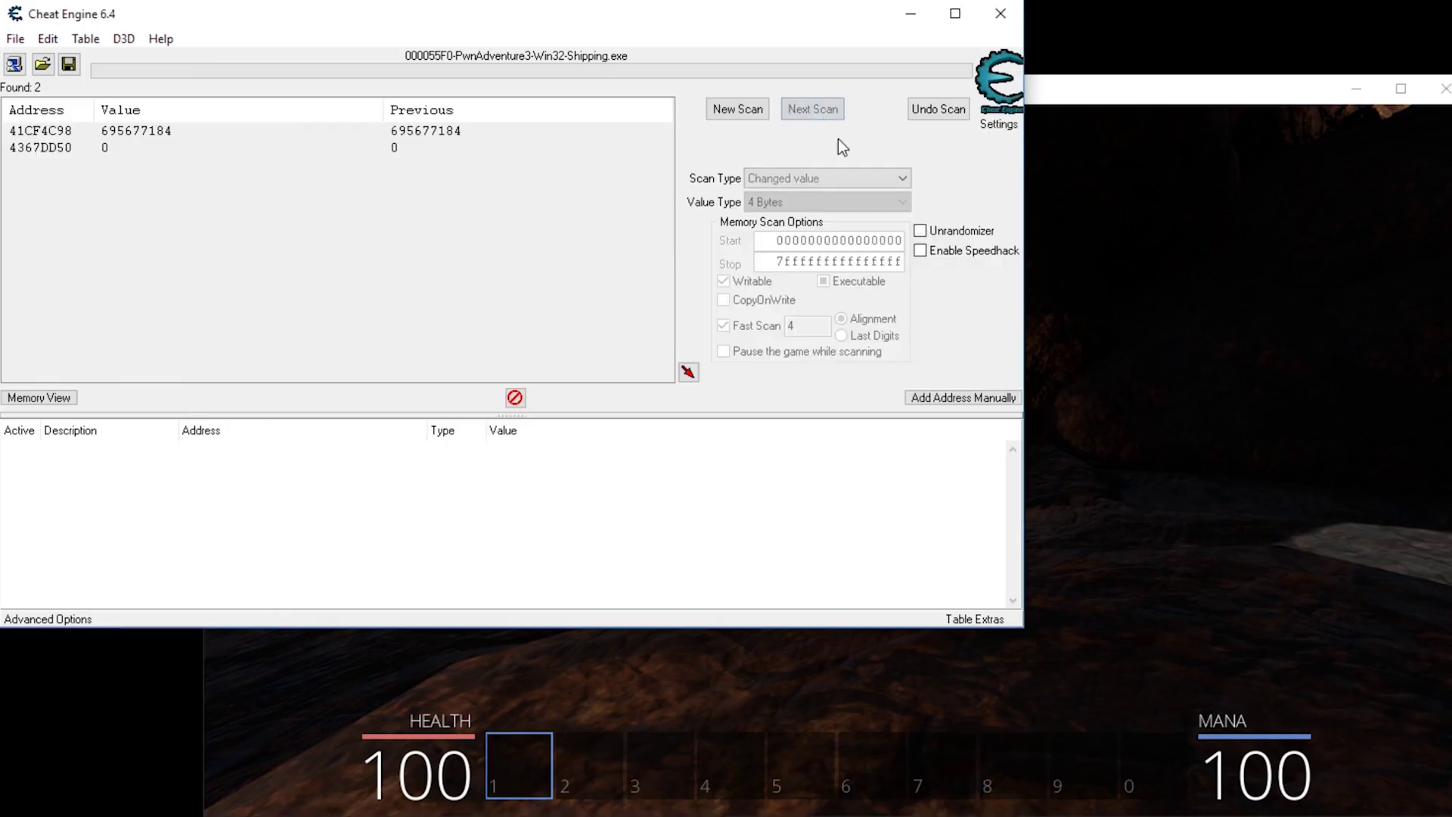
{"action": "left_click", "coordinate": [1168, 323]}
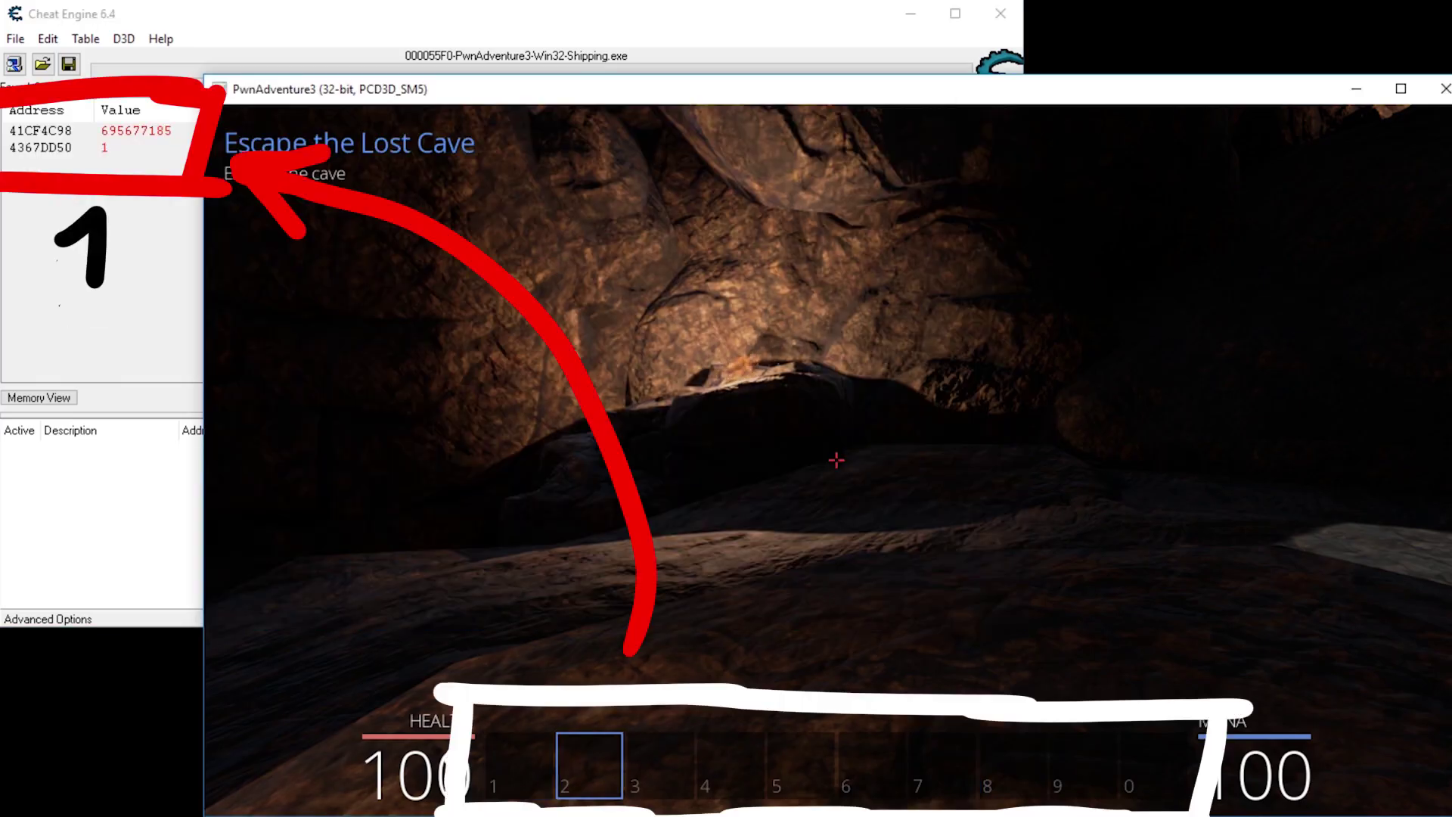
{"action": "key", "text": "2"}
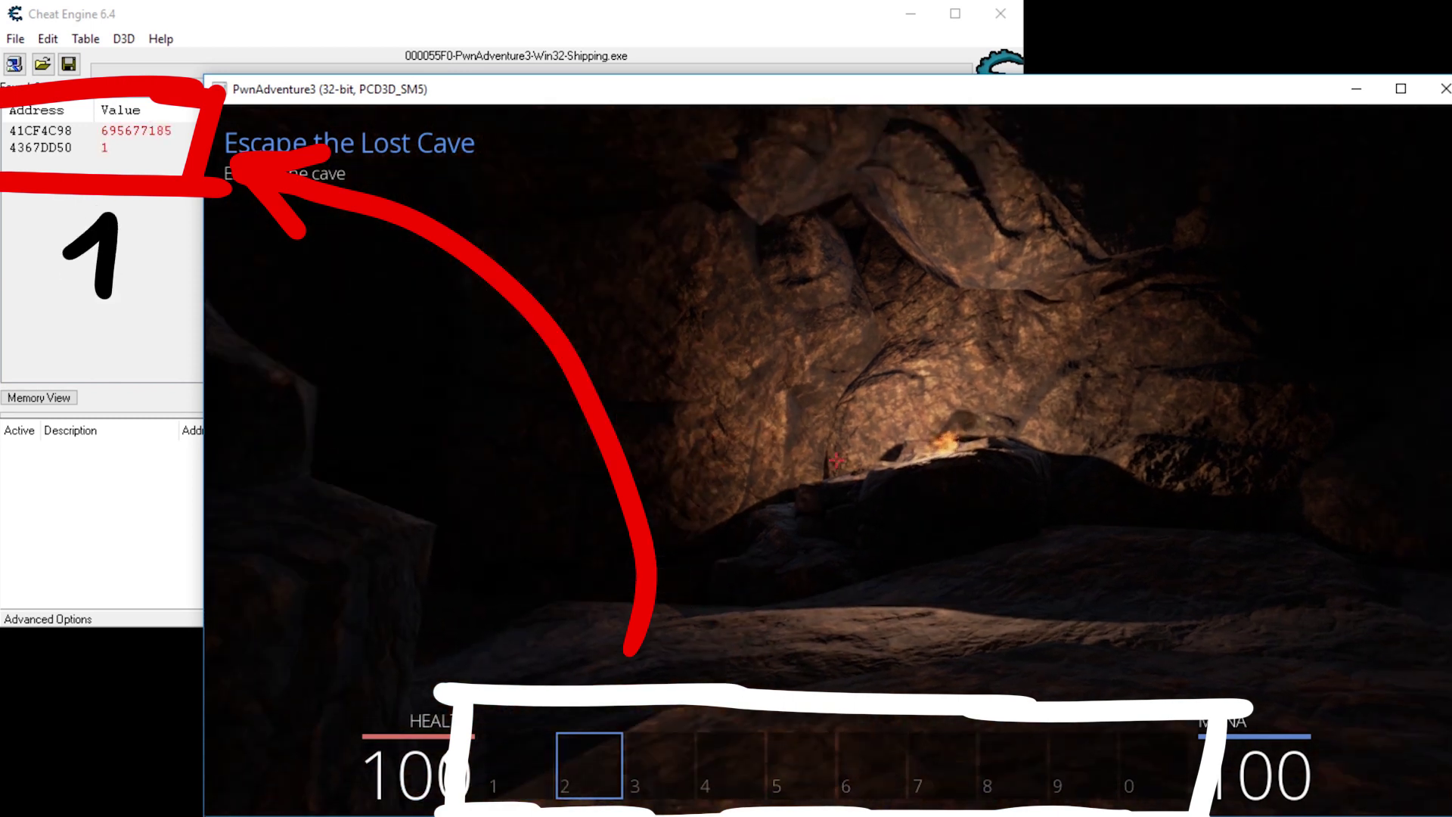
{"action": "left_click", "coordinate": [855, 66]}
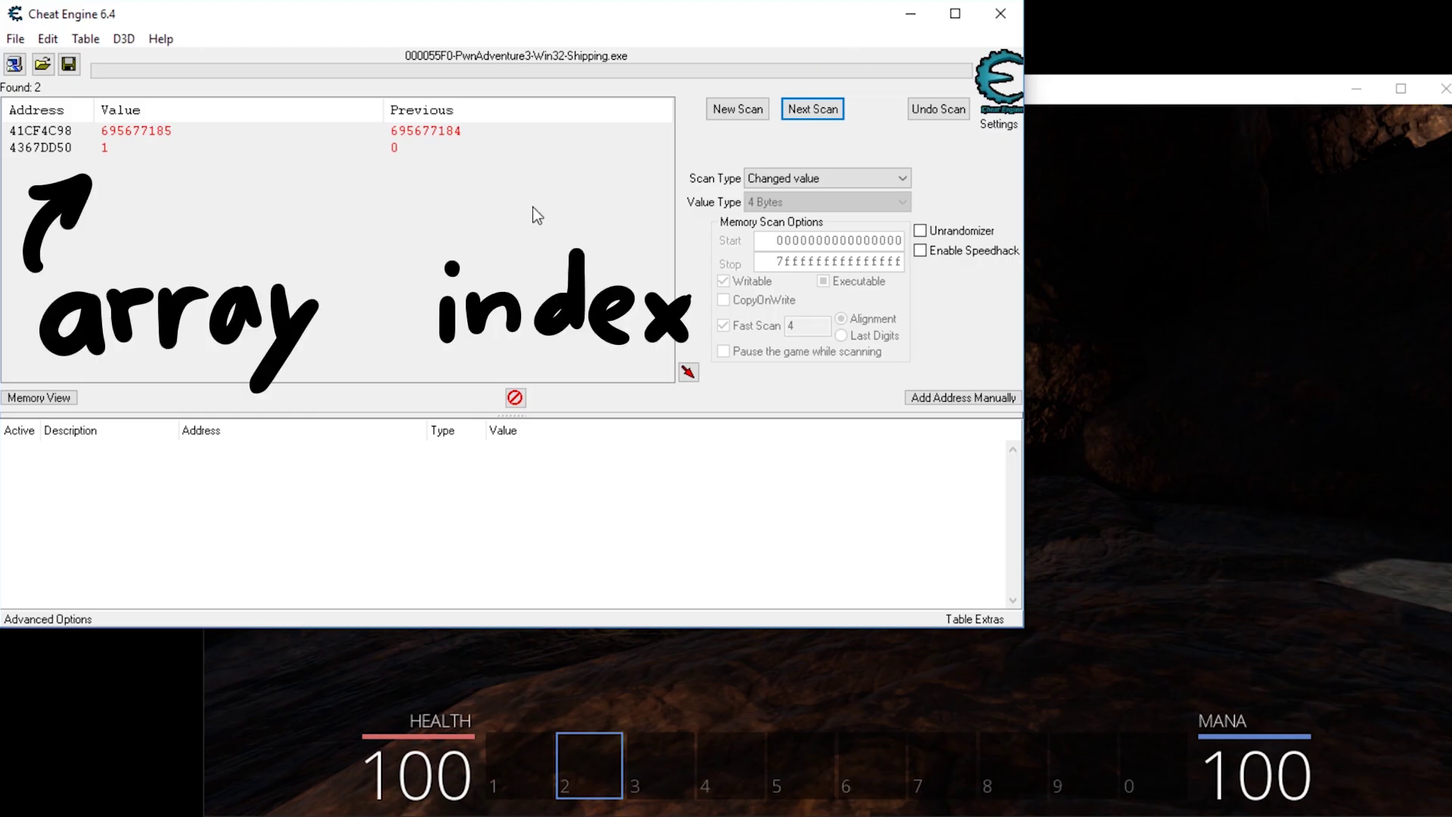
Cycle hotbar slots 1–7 in the game, checking that 4367DD50 follows the selected slot index.
{"action": "left_click", "coordinate": [1074, 129]}
{"action": "key", "text": "3"}
{"action": "key", "text": "1"}
{"action": "key", "text": "2"}
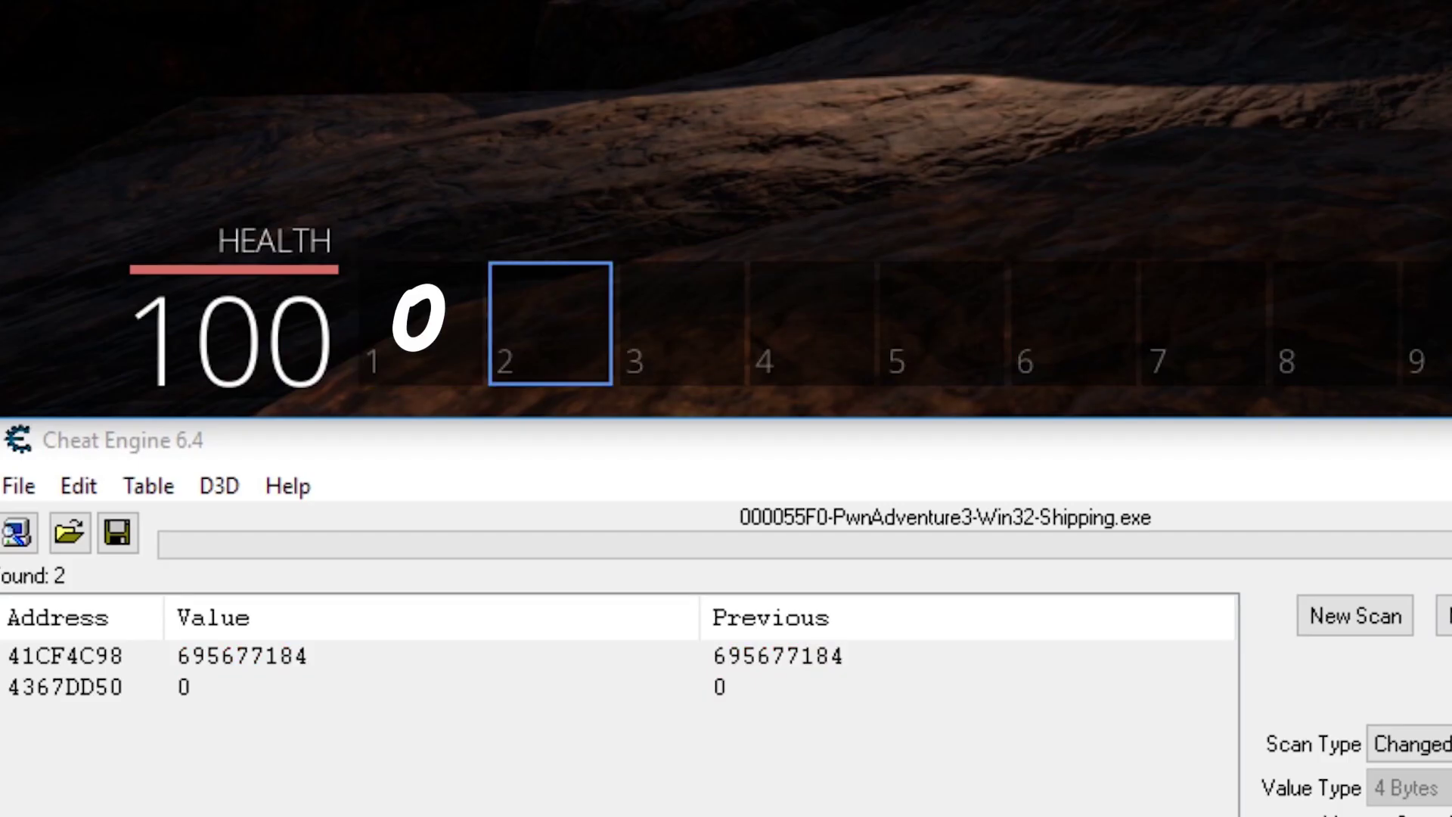
{"action": "key", "text": "3"}
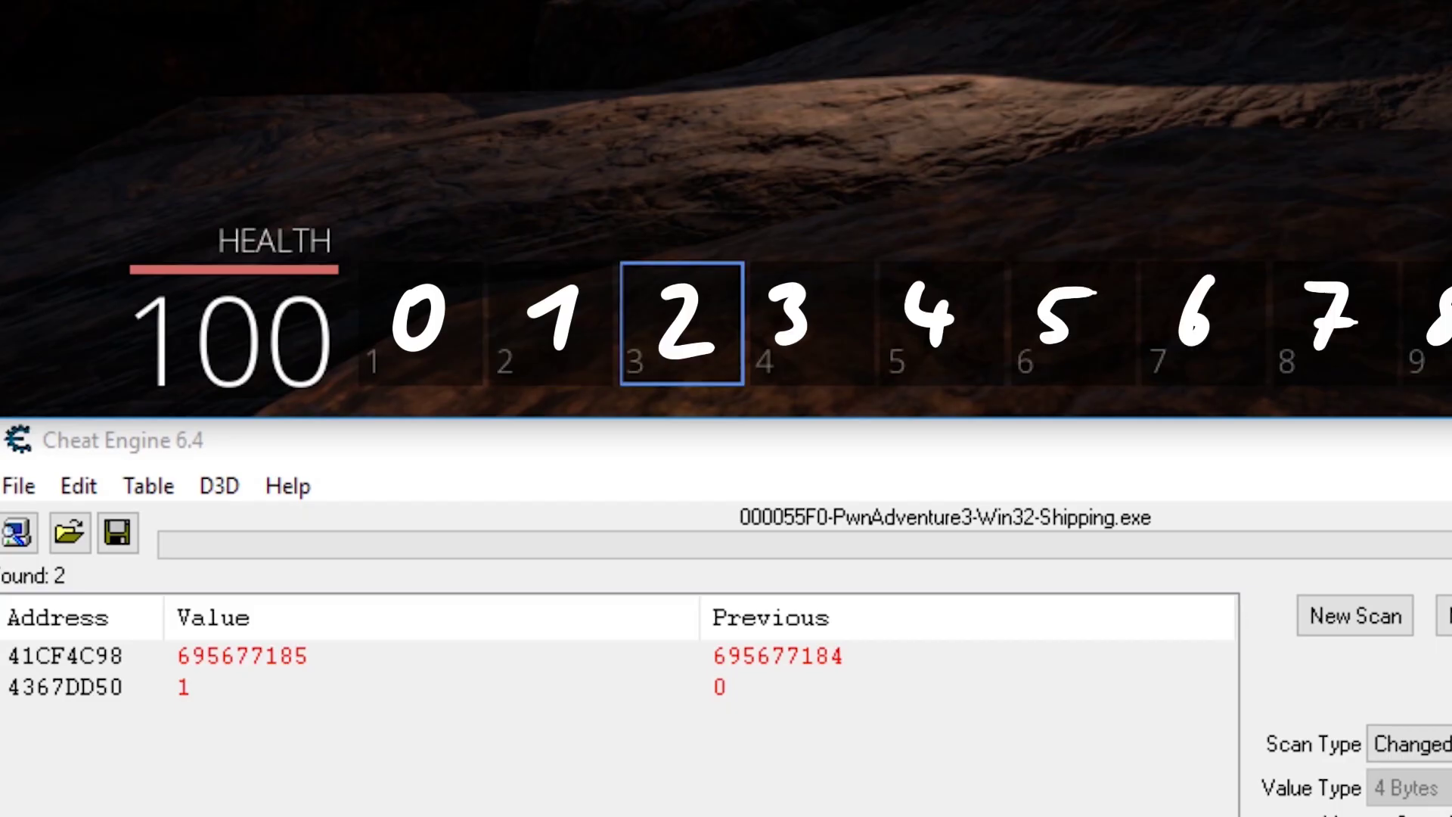
{"action": "key", "text": "4"}
{"action": "key", "text": "5"}
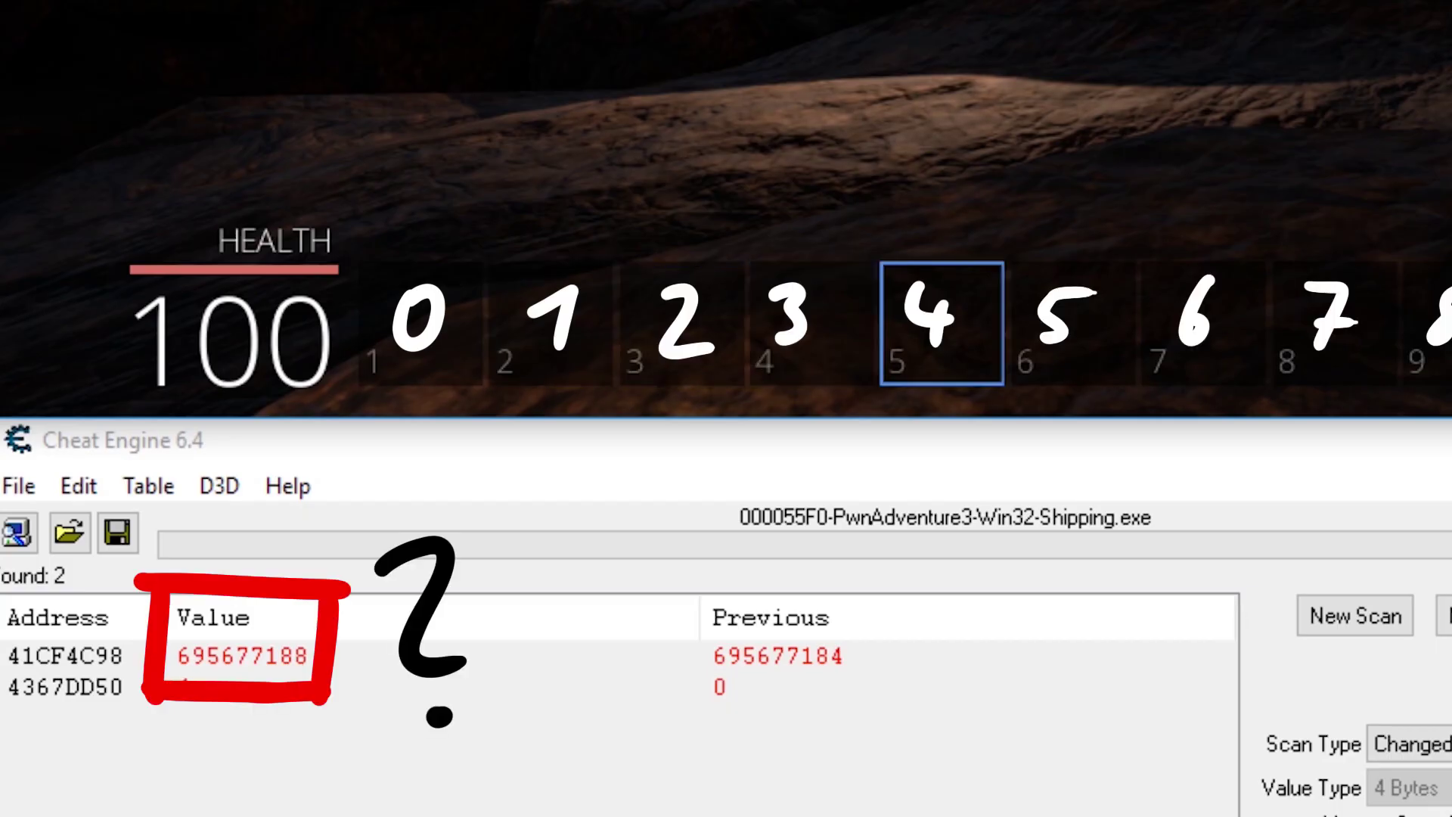
{"action": "key", "text": "6"}
{"action": "key", "text": "7"}
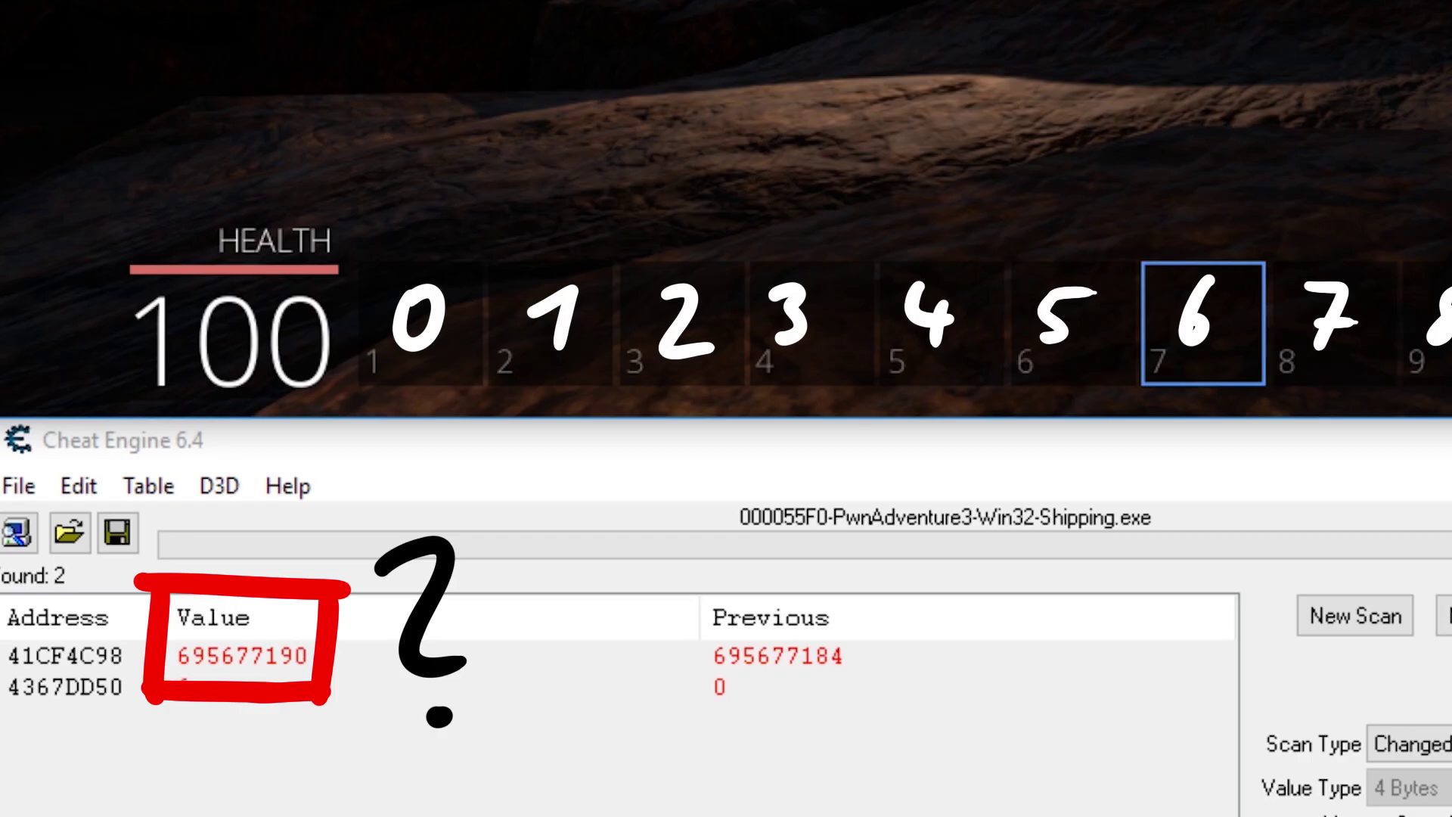
{"action": "key", "text": "1"}
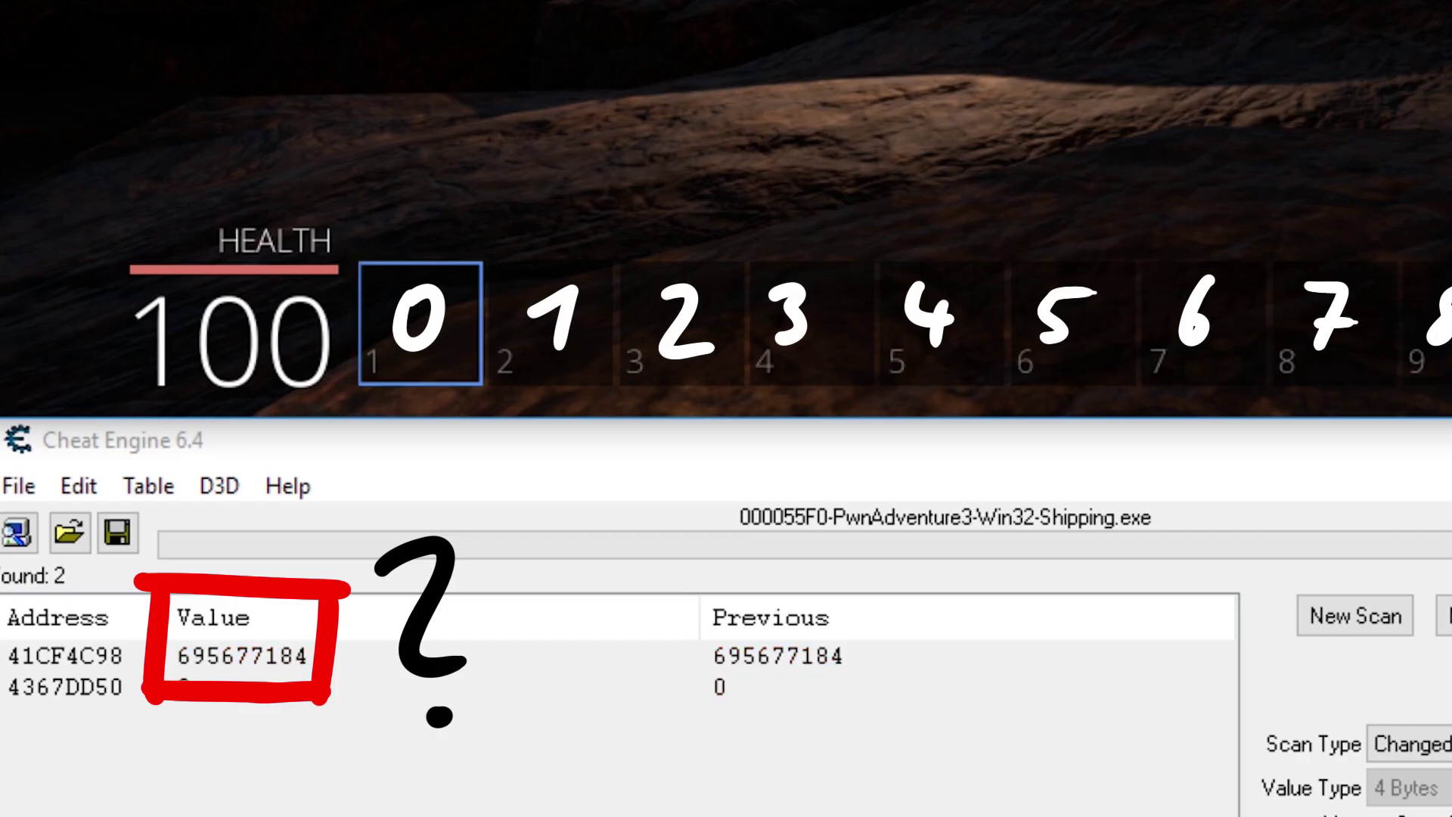
Cycle the game's hotbar through slots 1 to 7 while watching the candidate address.
{"action": "key", "text": "3"}
{"action": "key", "text": "1"}
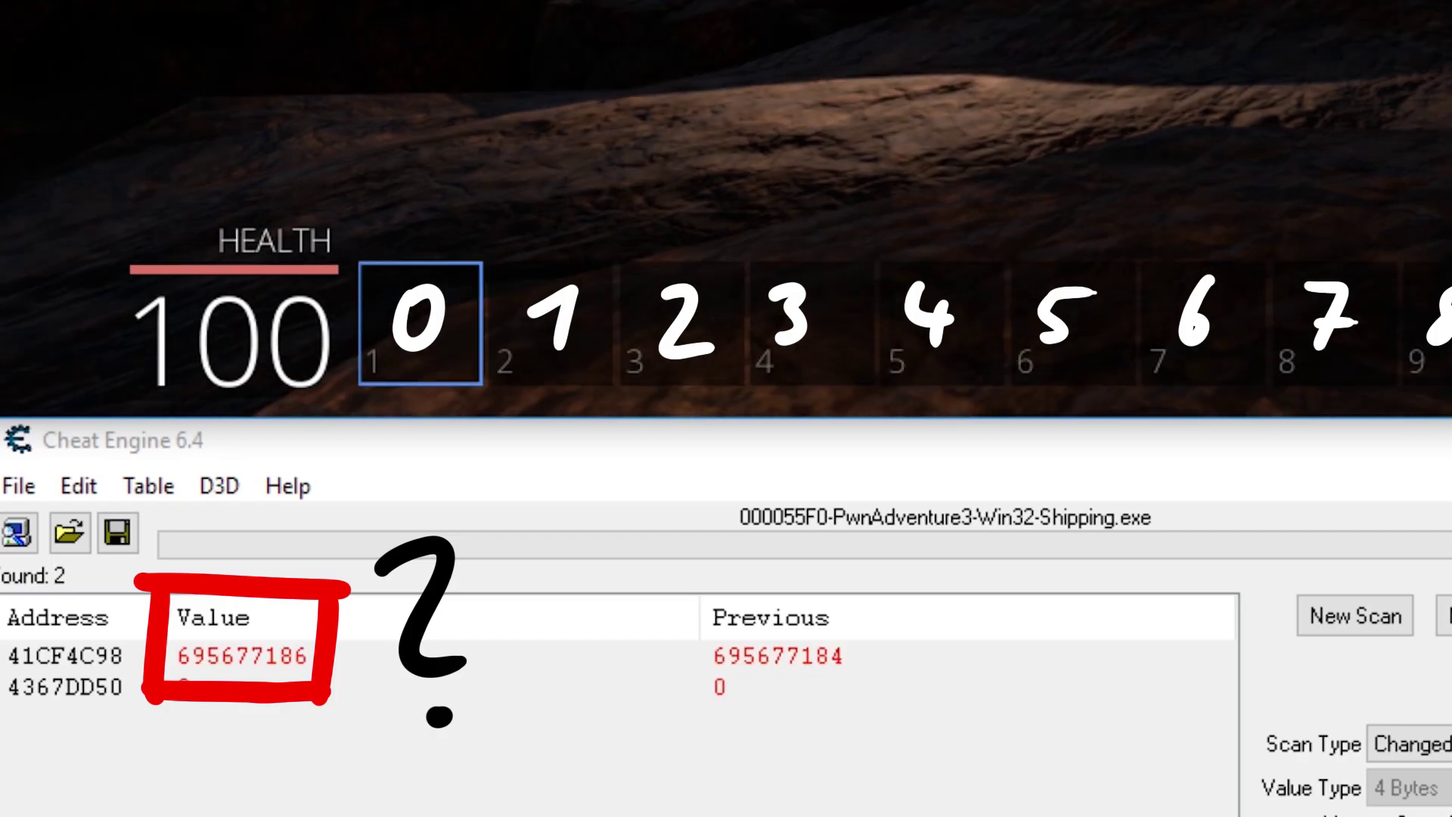
{"action": "key", "text": "2"}
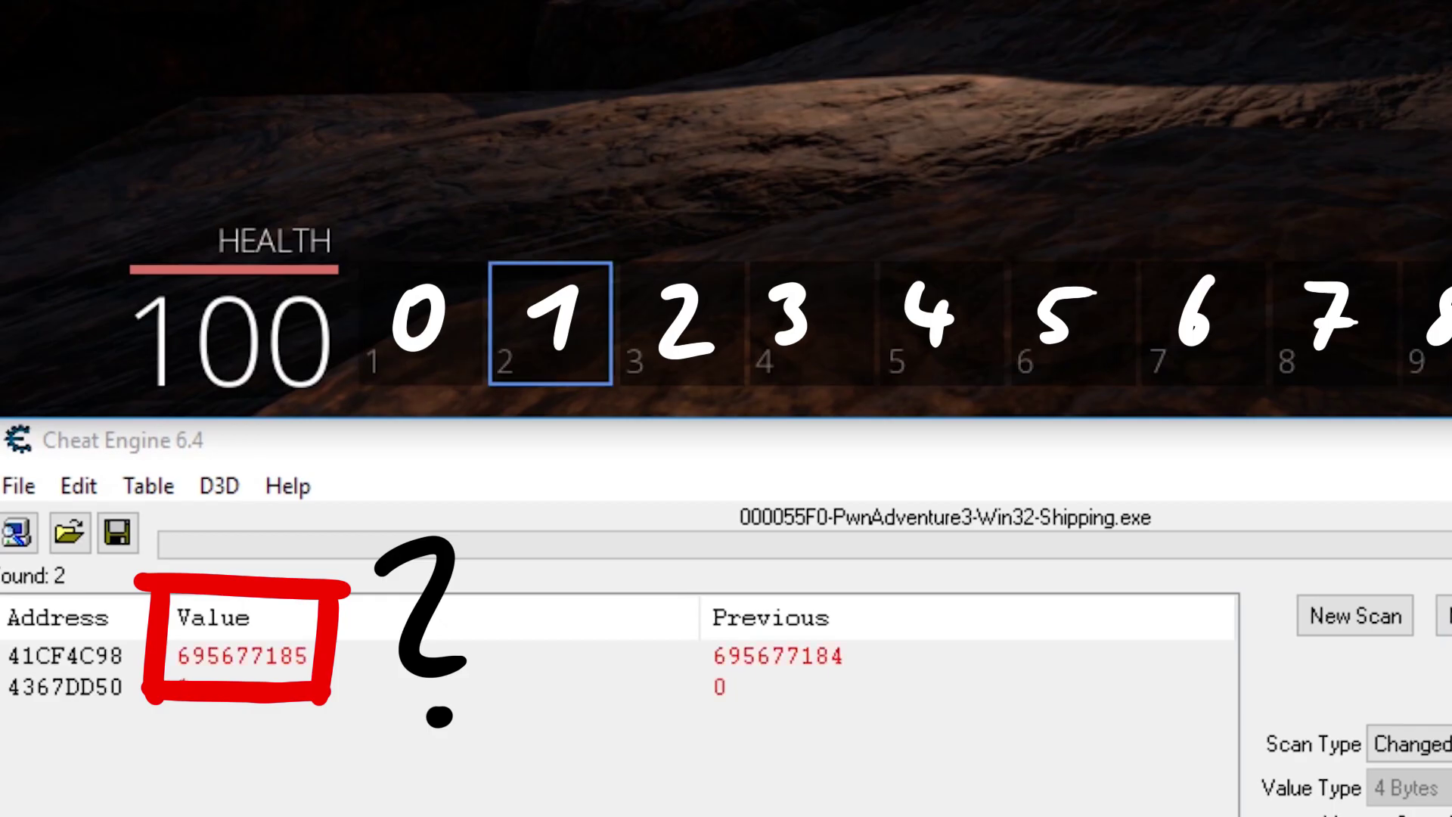
{"action": "key", "text": "3"}
{"action": "key", "text": "4"}
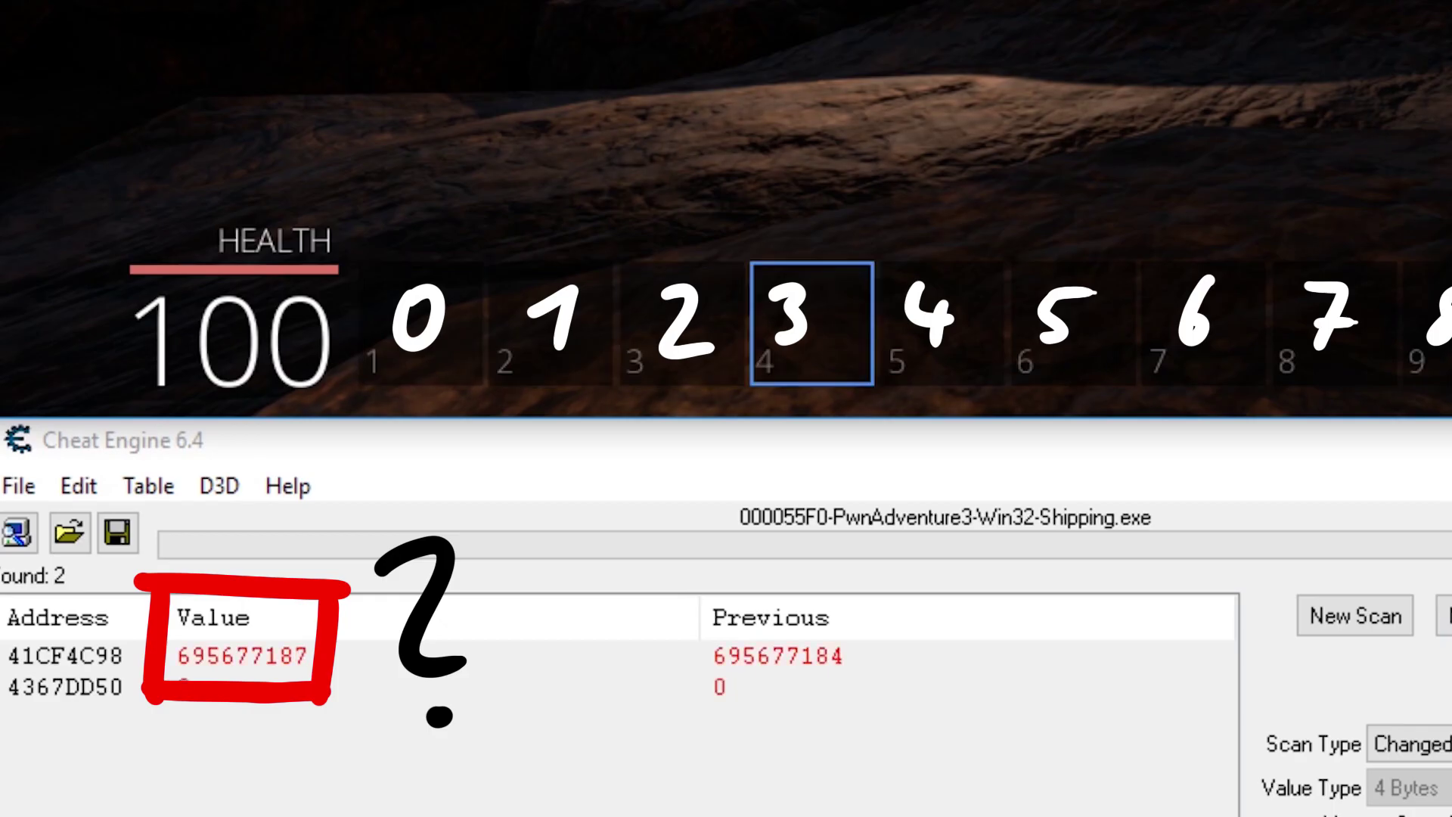
{"action": "key", "text": "5"}
{"action": "key", "text": "6"}
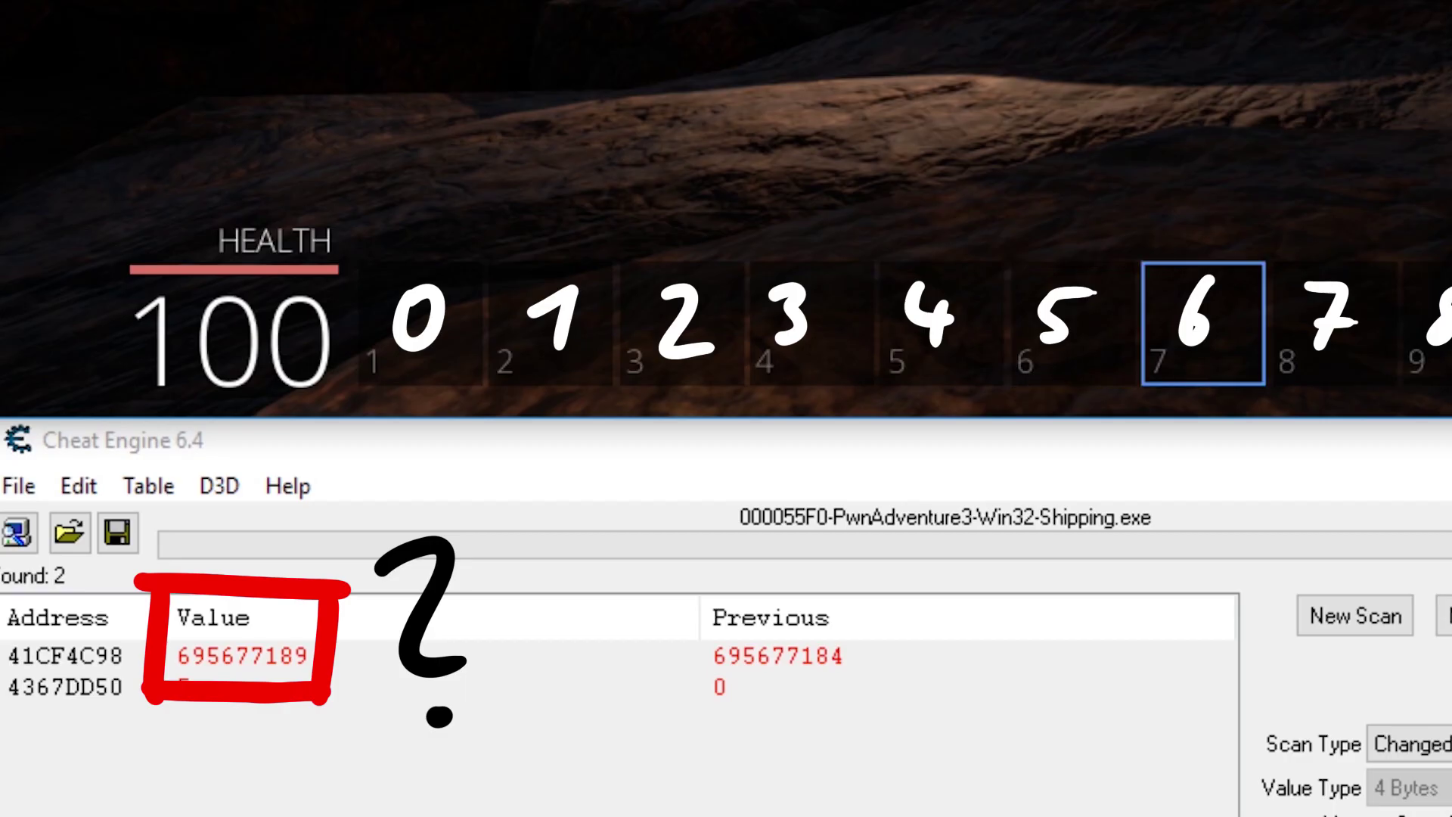
{"action": "key", "text": "7"}
Add 4367DD50 to the address list and edit its stored value to 2.
{"action": "right_click", "coordinate": [174, 239]}
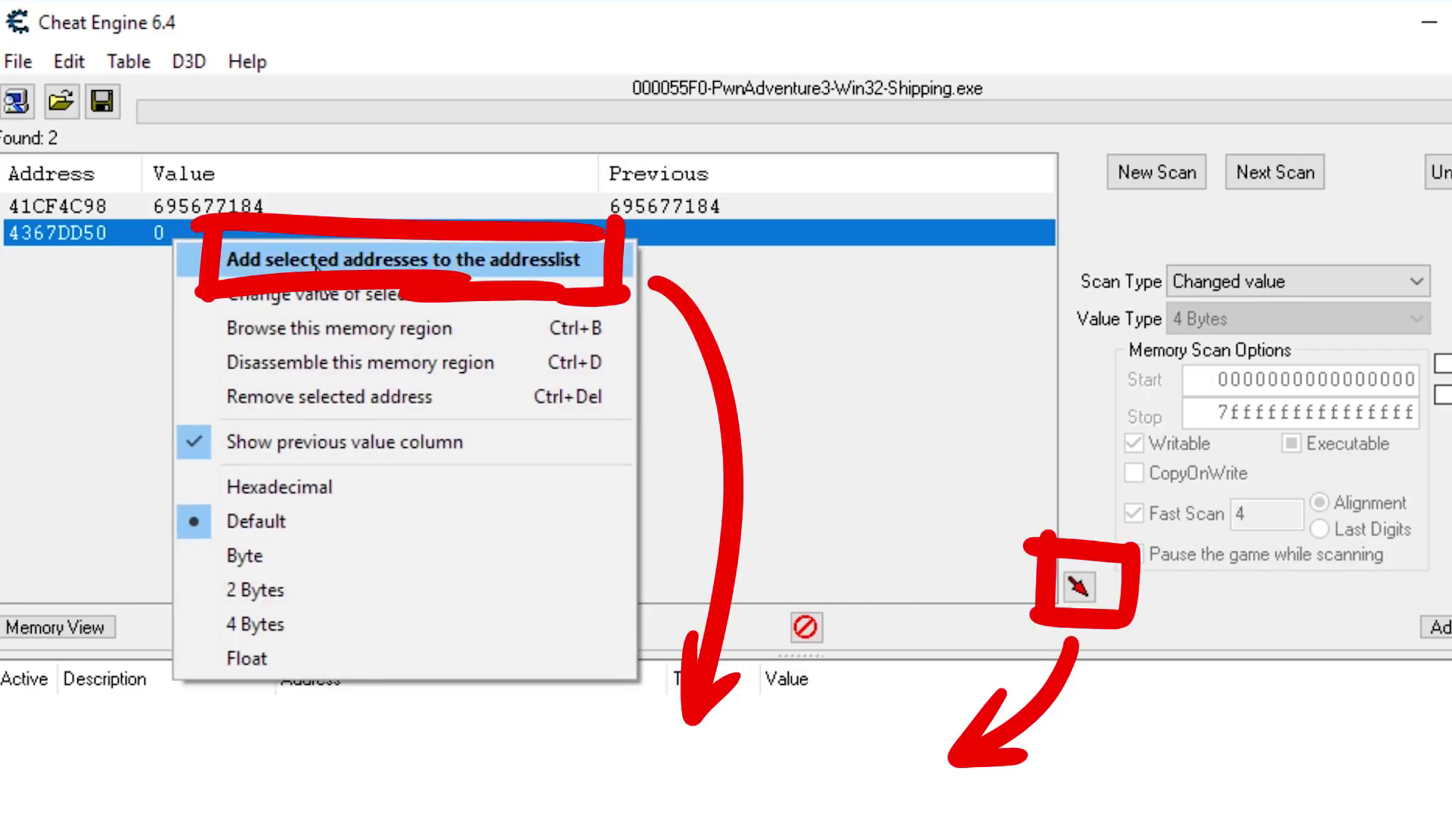
{"action": "left_click", "coordinate": [1173, 638]}
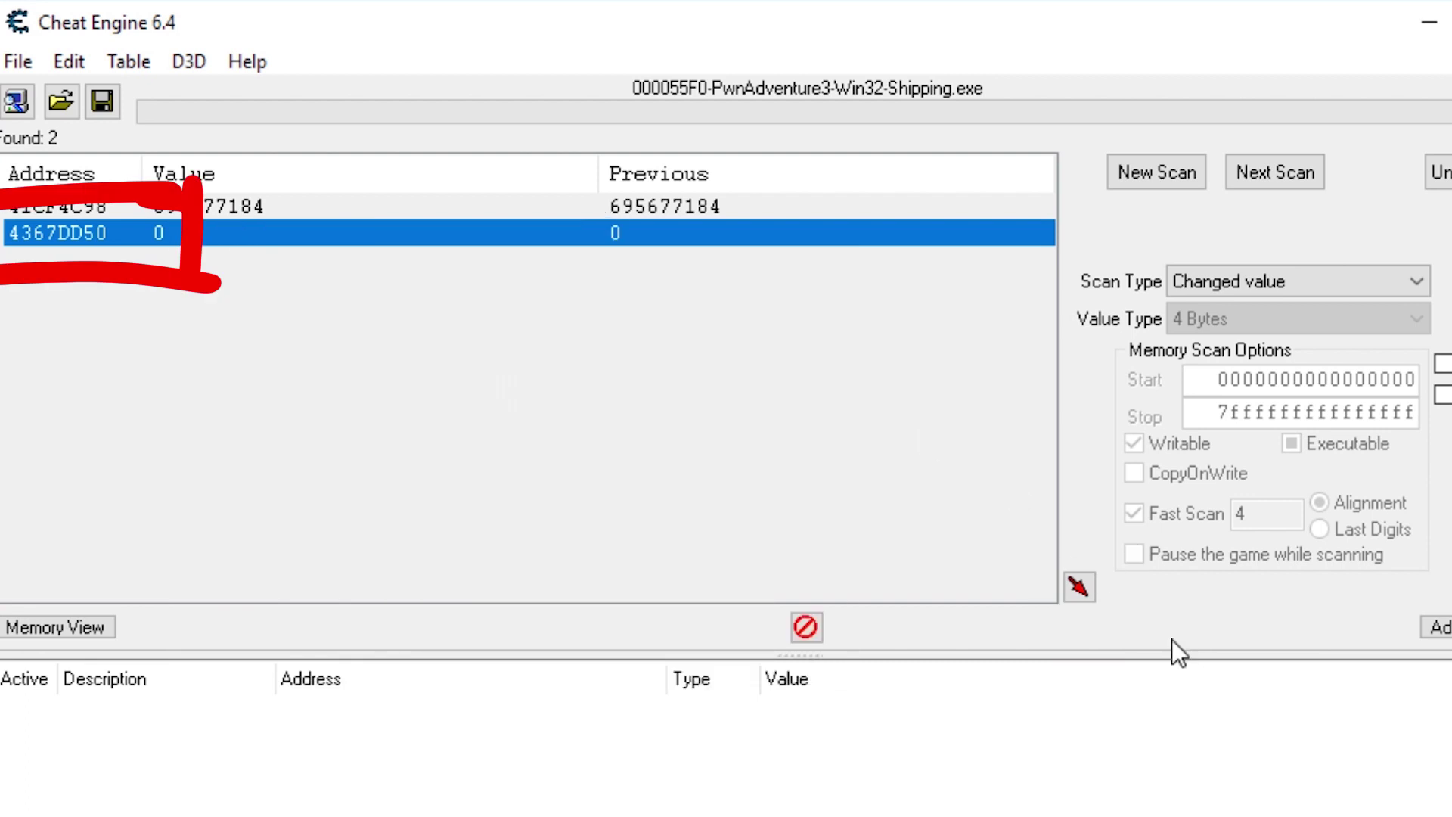
{"action": "left_click", "coordinate": [1078, 589]}
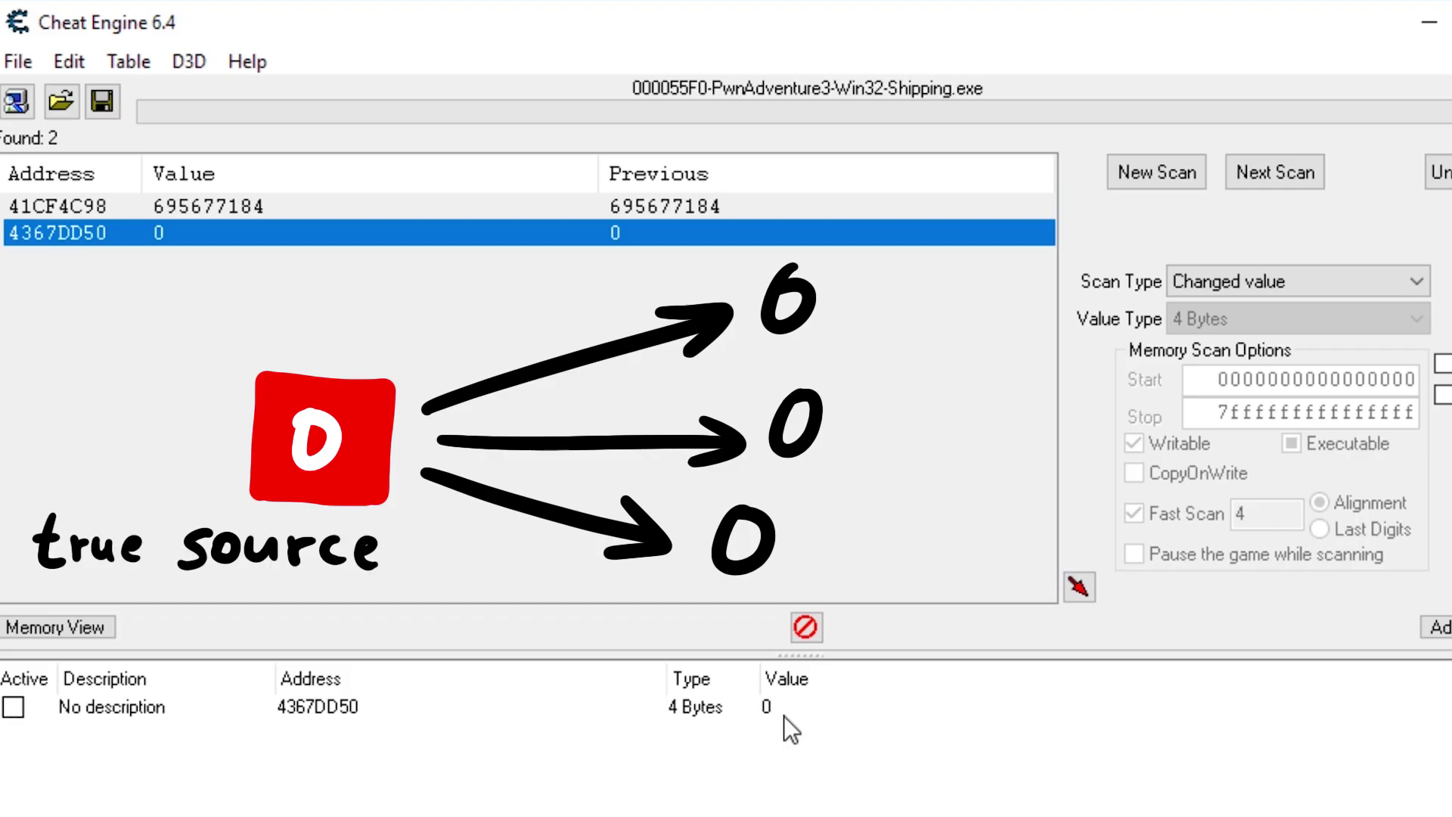
{"action": "double_click", "coordinate": [784, 715]}
{"action": "type", "text": "2"}
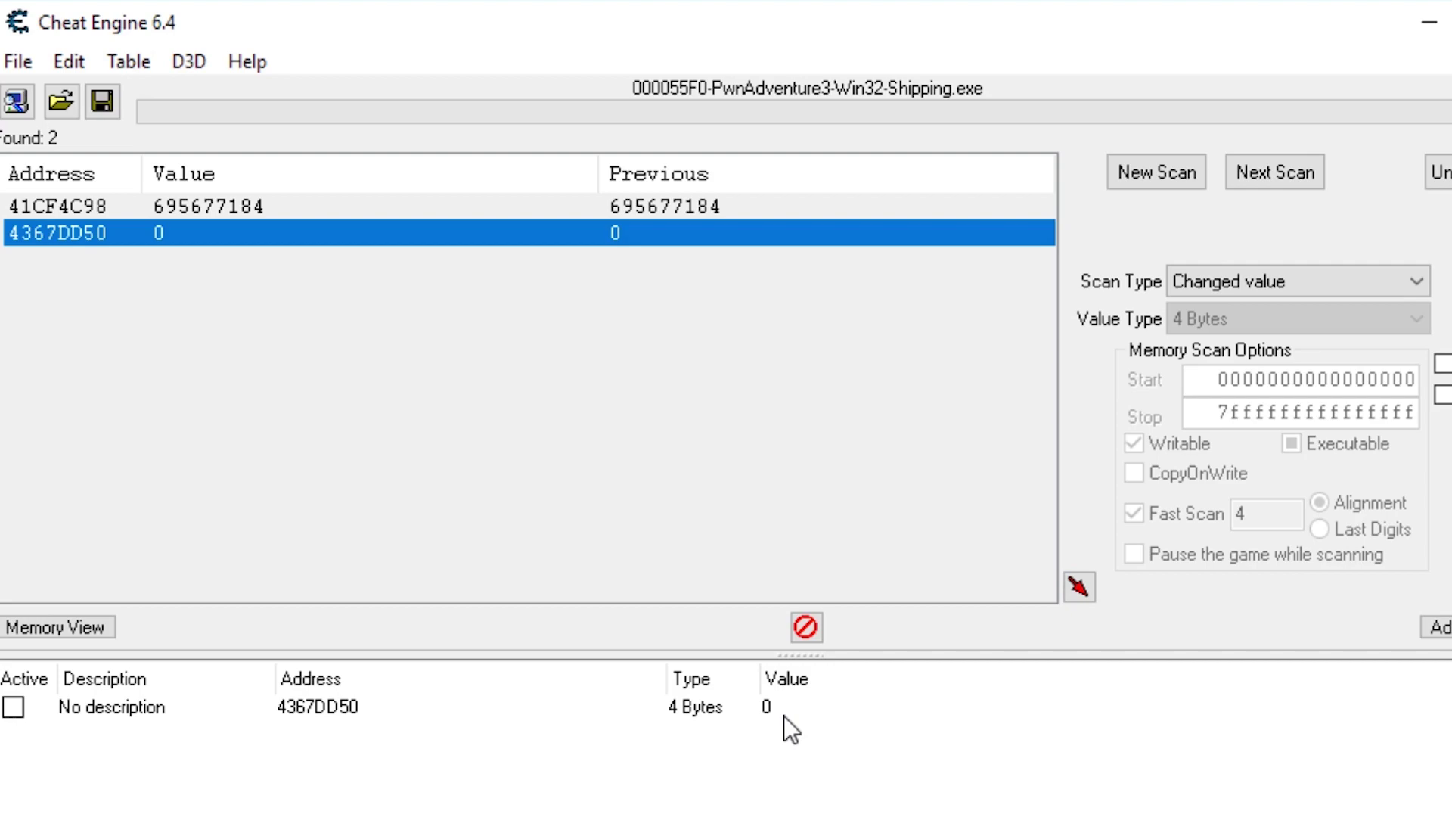
Find out what writes to the 4367DD50 record, attaching the debugger to the game.
{"action": "right_click", "coordinate": [613, 707]}
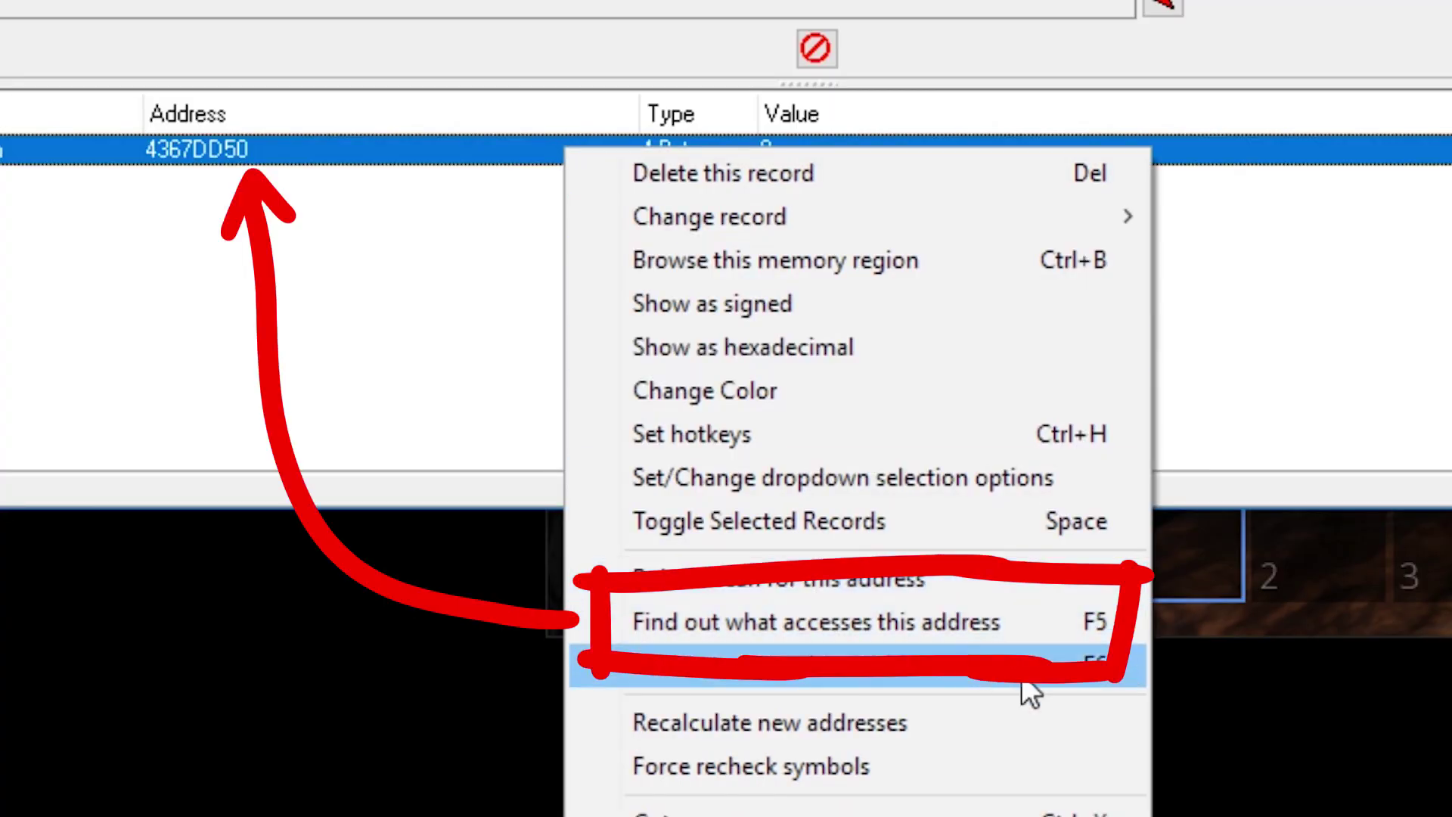
{"action": "left_click", "coordinate": [1023, 679]}
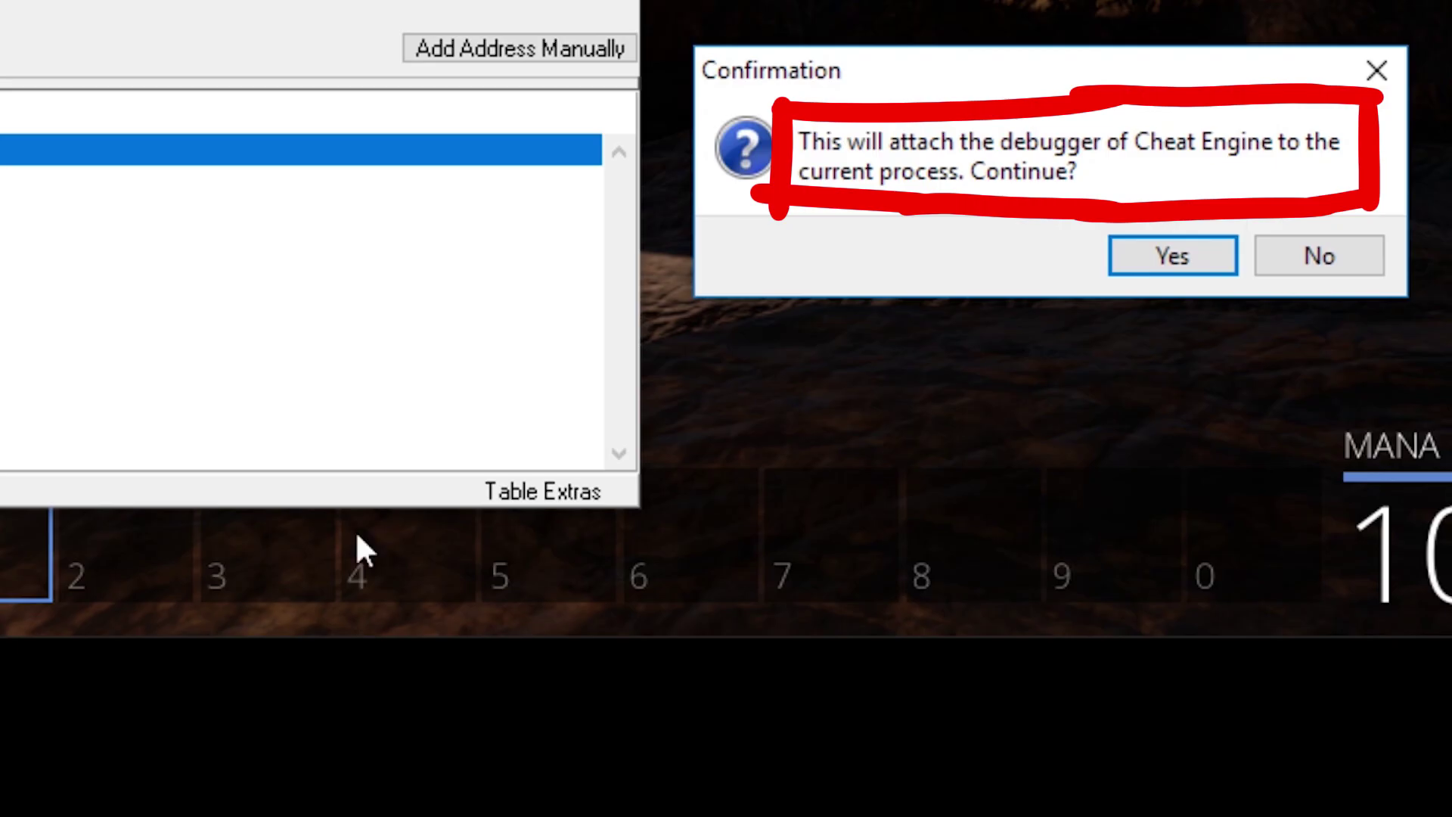
{"action": "left_click", "coordinate": [1181, 256]}
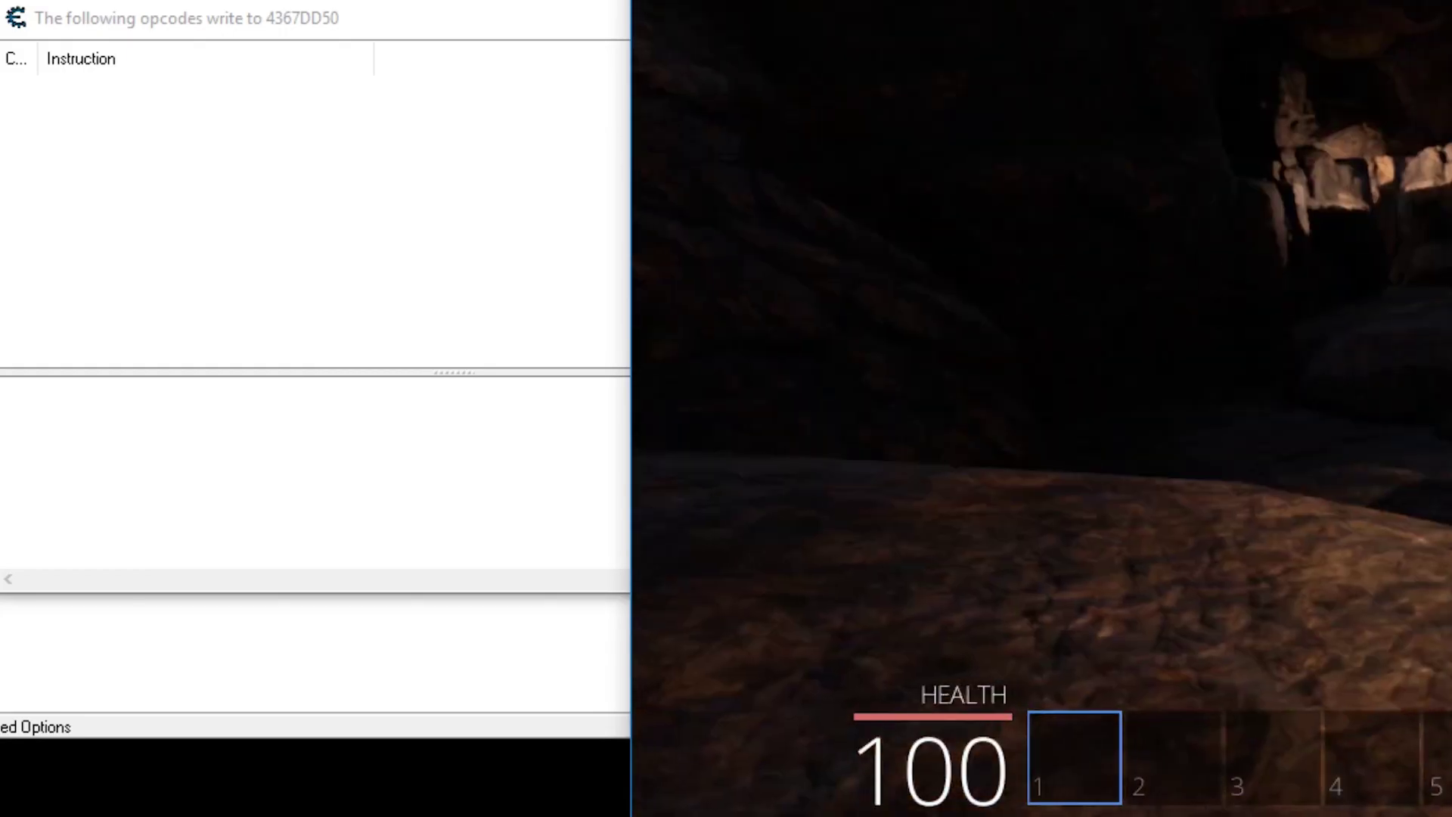
Switch among hotbar slots 1–4 repeatedly in-game so mov [esi+00000180],edx gets logged.
{"action": "key", "text": "2"}
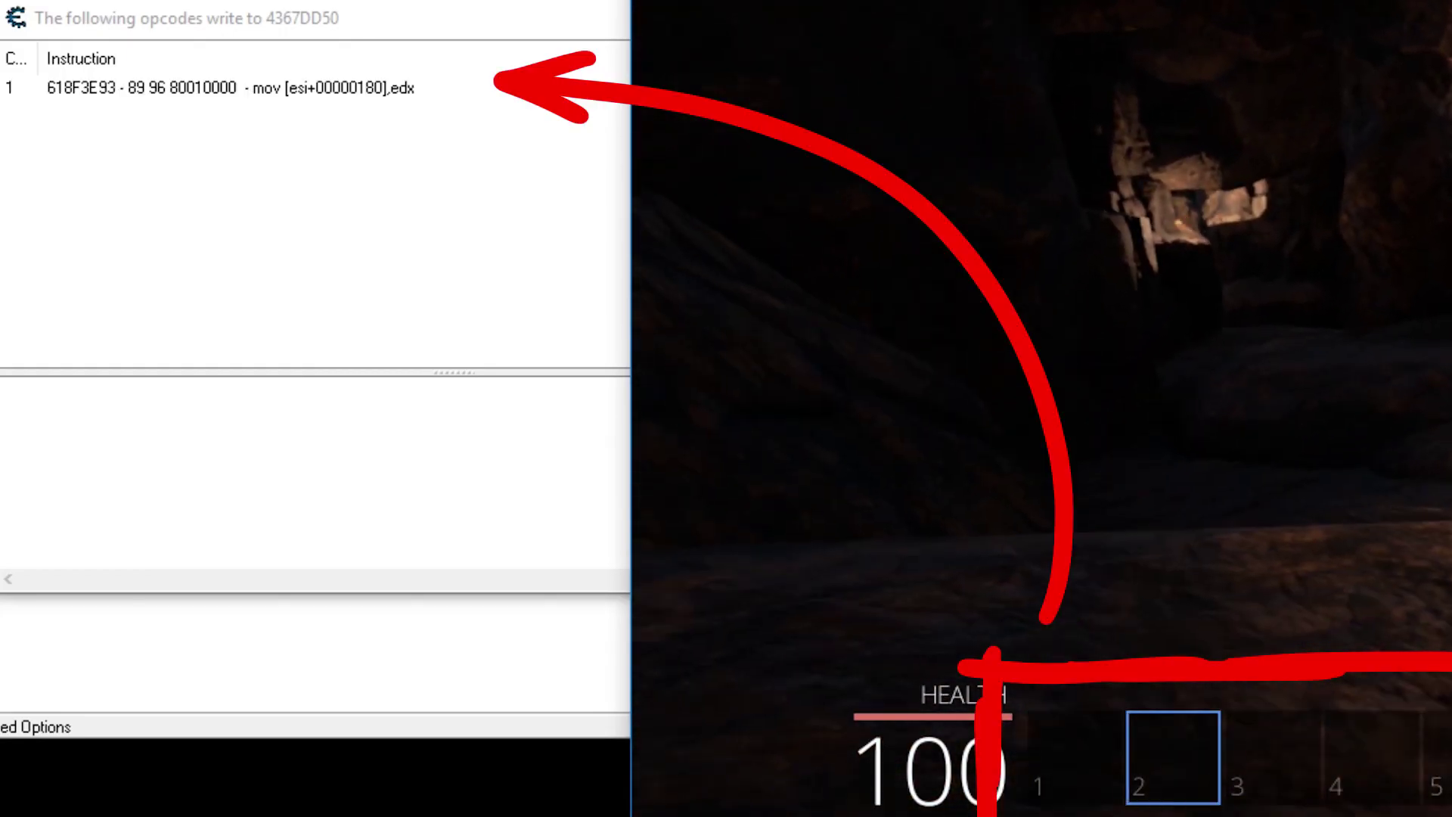
{"action": "key", "text": "3"}
{"action": "key", "text": "4"}
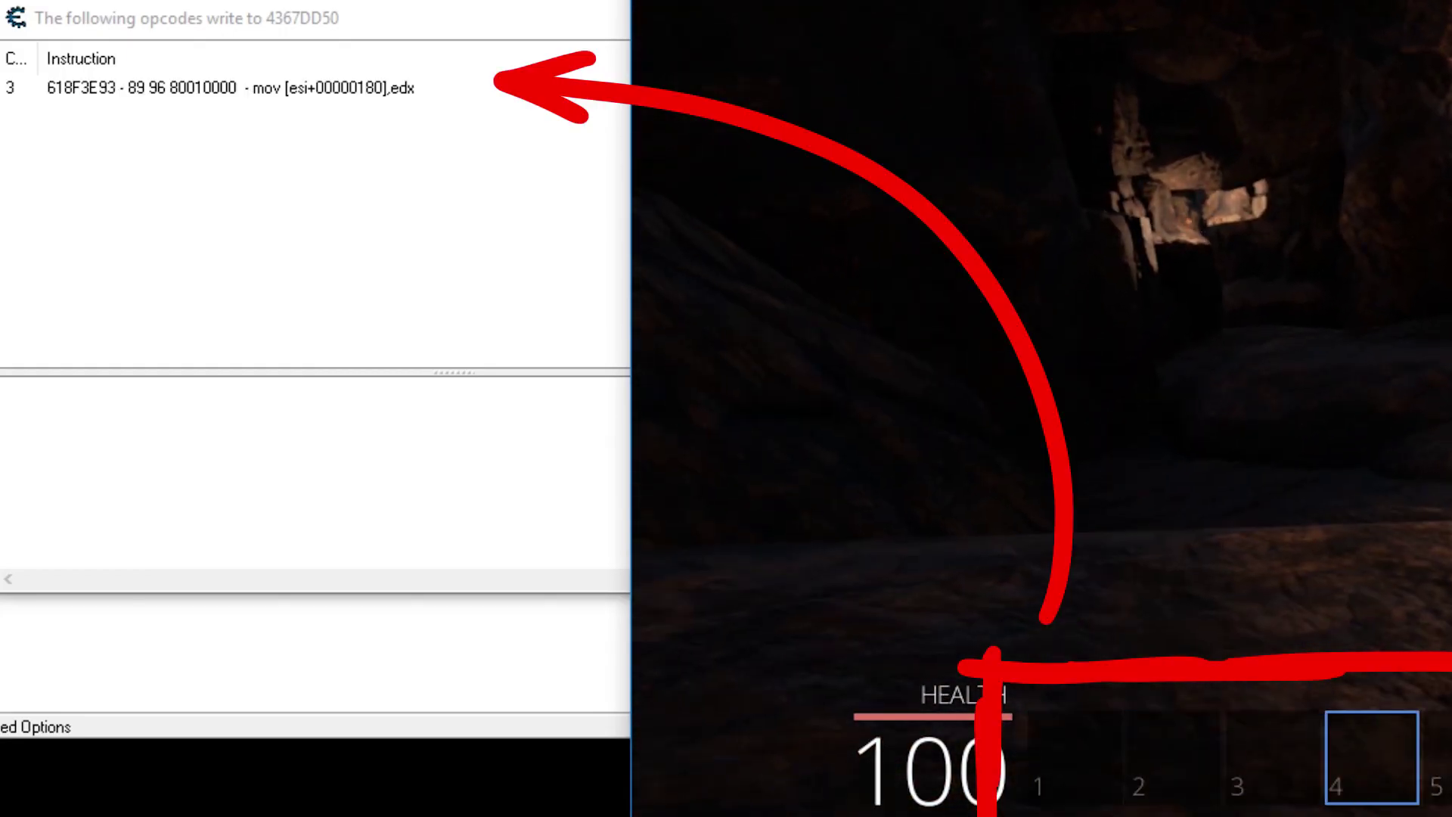
{"action": "key", "text": "3"}
{"action": "key", "text": "1"}
{"action": "key", "text": "2"}
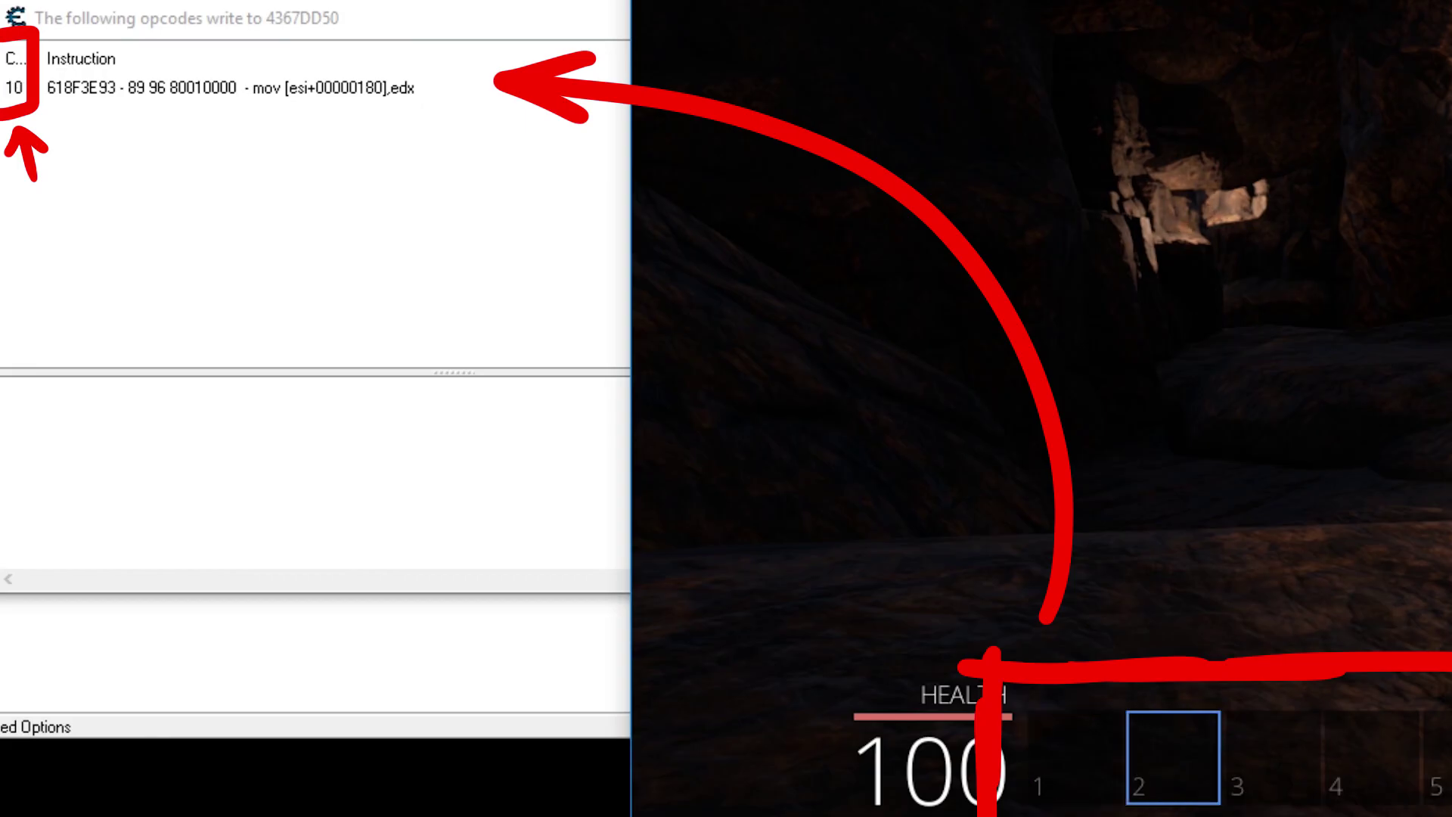
{"action": "key", "text": "3"}
{"action": "key", "text": "1"}
{"action": "key", "text": "3"}
{"action": "key", "text": "1"}
{"action": "key", "text": "2"}
{"action": "key", "text": "3"}
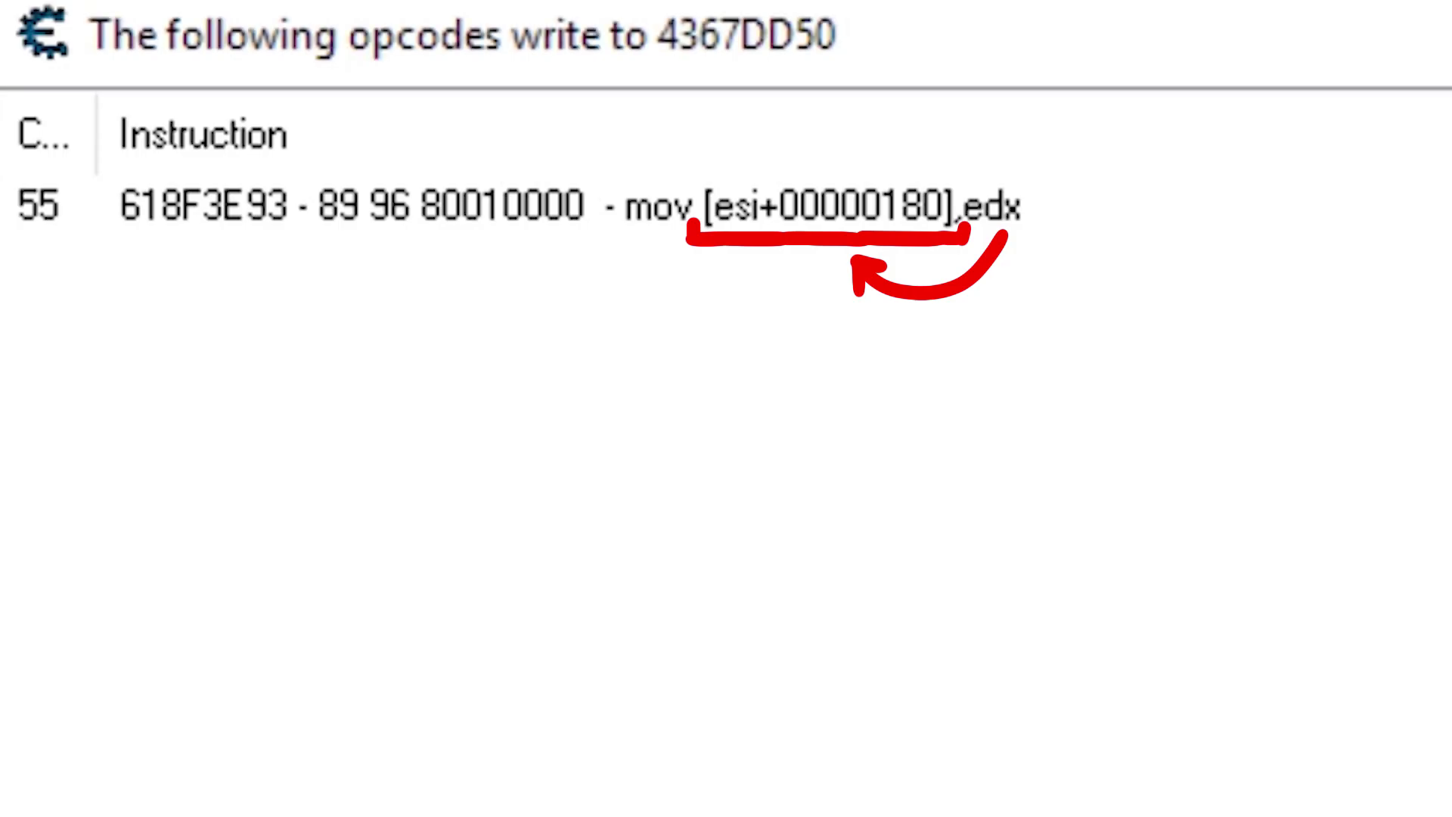
Show and enlarge the disassembly and registers for 618F3E93, noting it as this->selectedSkill = skillIndex.
{"action": "left_click", "coordinate": [494, 50]}
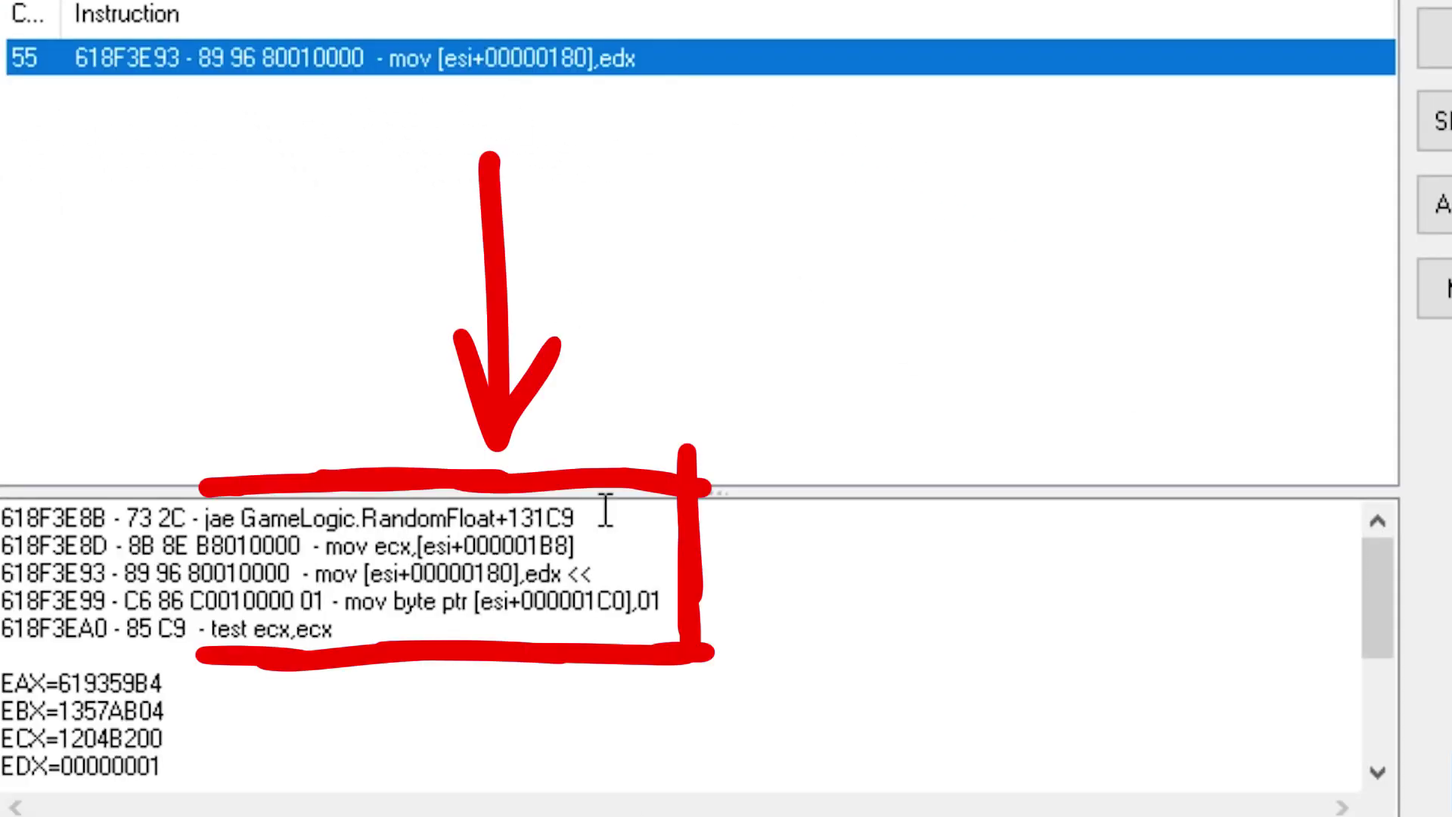
{"action": "left_click_drag", "start_coordinate": [737, 492], "coordinate": [726, 163]}
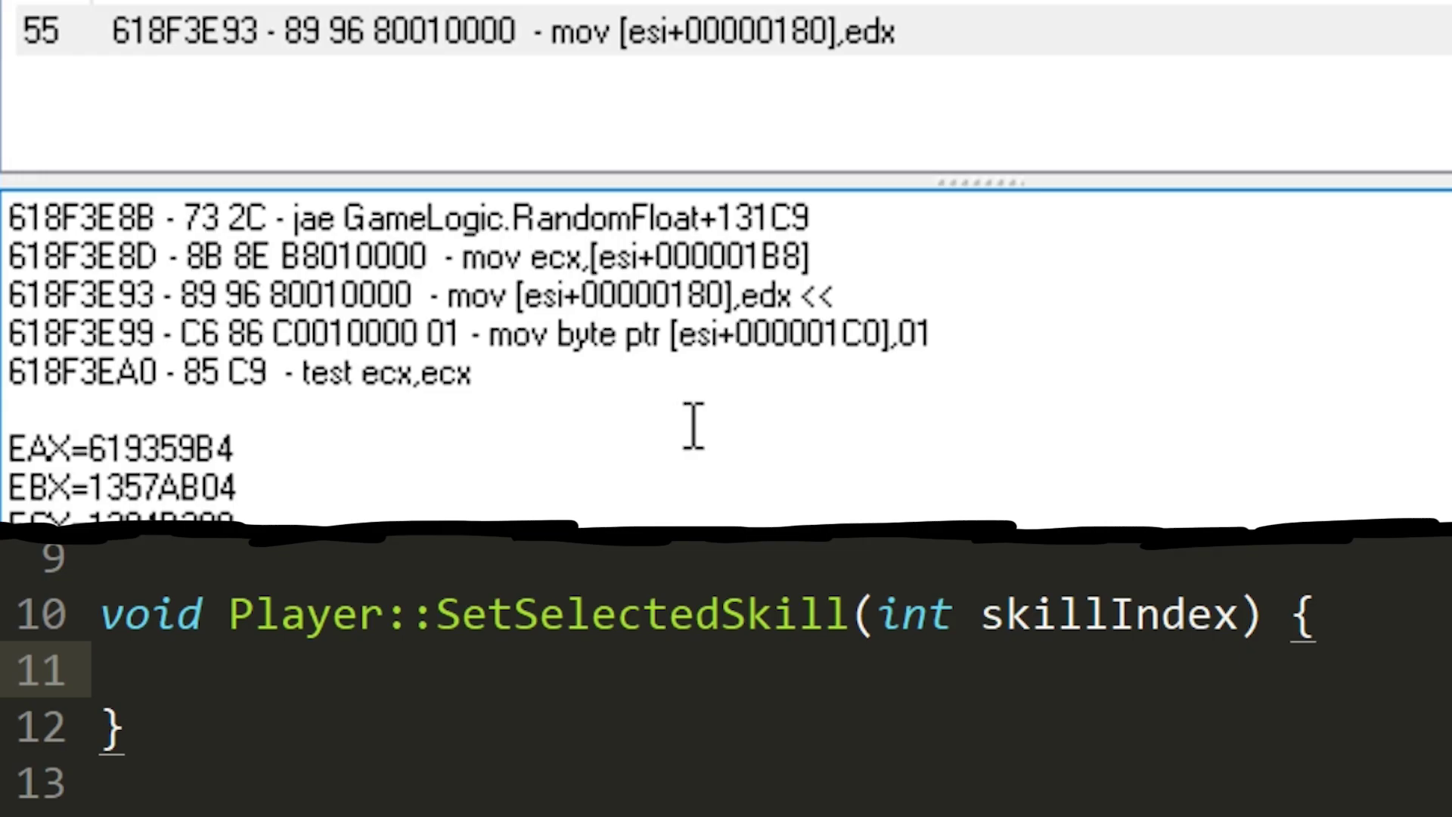
{"action": "type", "text": "this->selectedSkill = skillIndex;"}
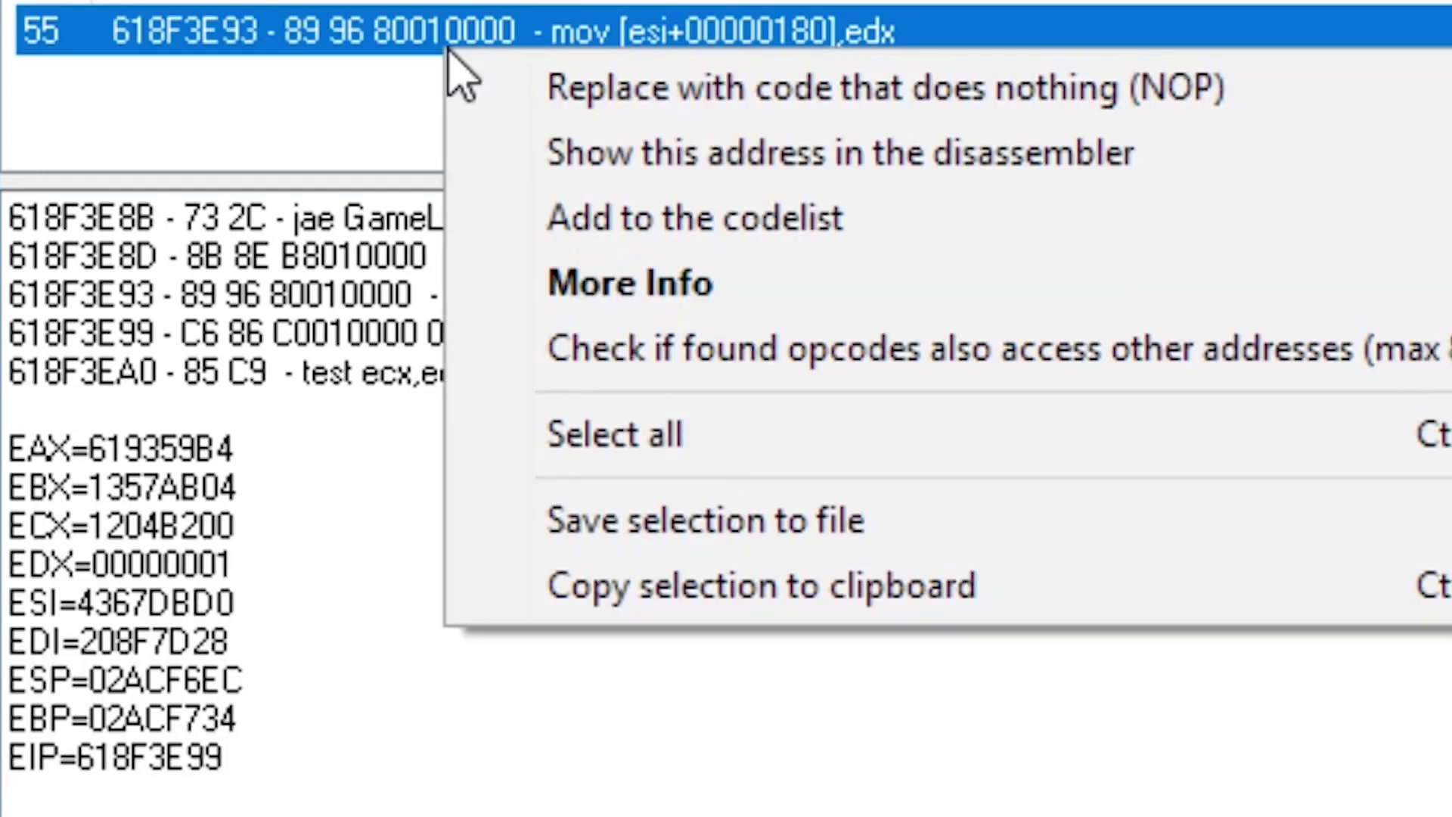
Open the writing instruction in Memory Viewer and jump the hex dump to ESI address 4367DBD0.
{"action": "left_click", "coordinate": [499, 149]}
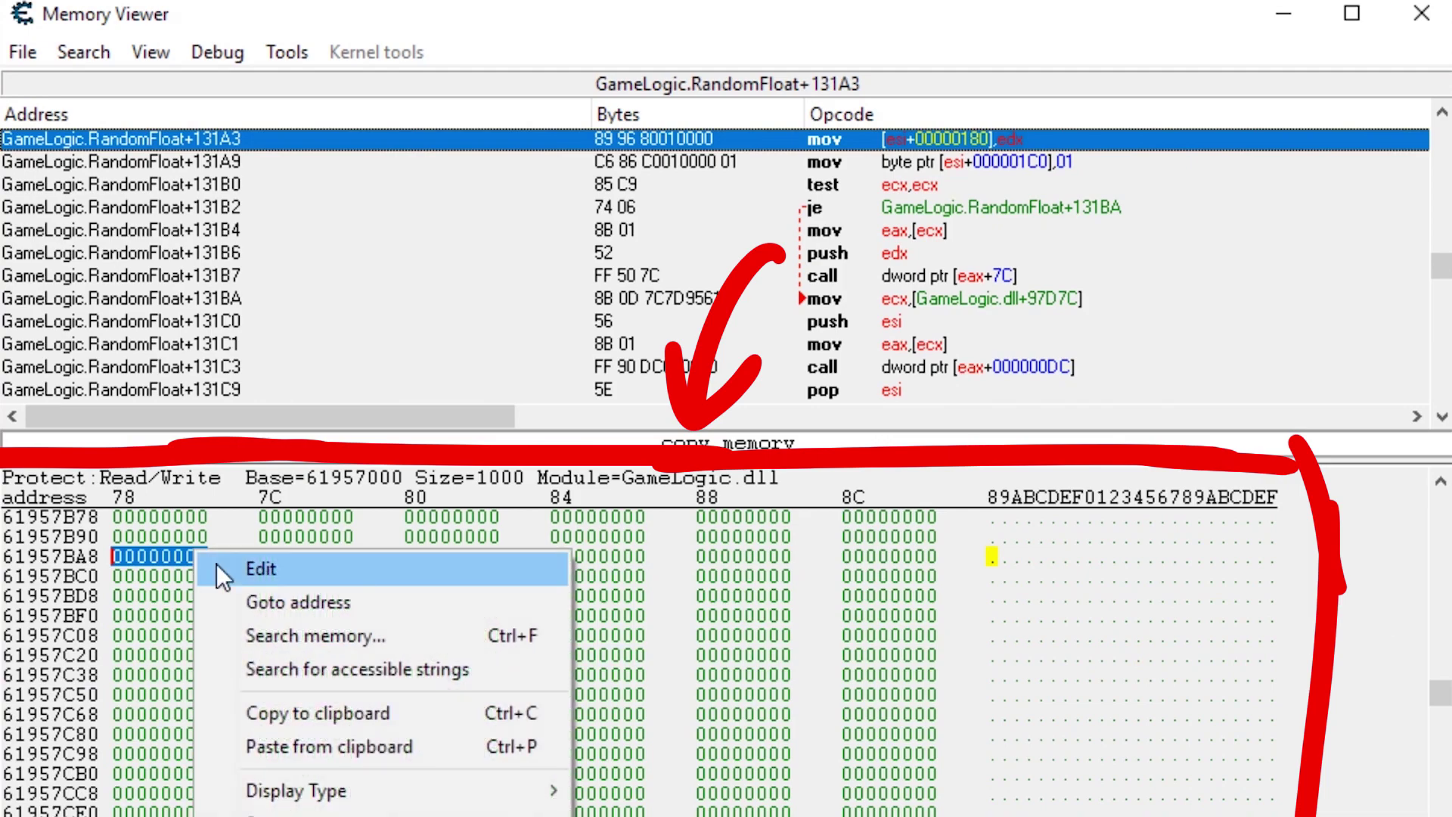
{"action": "left_click", "coordinate": [258, 599]}
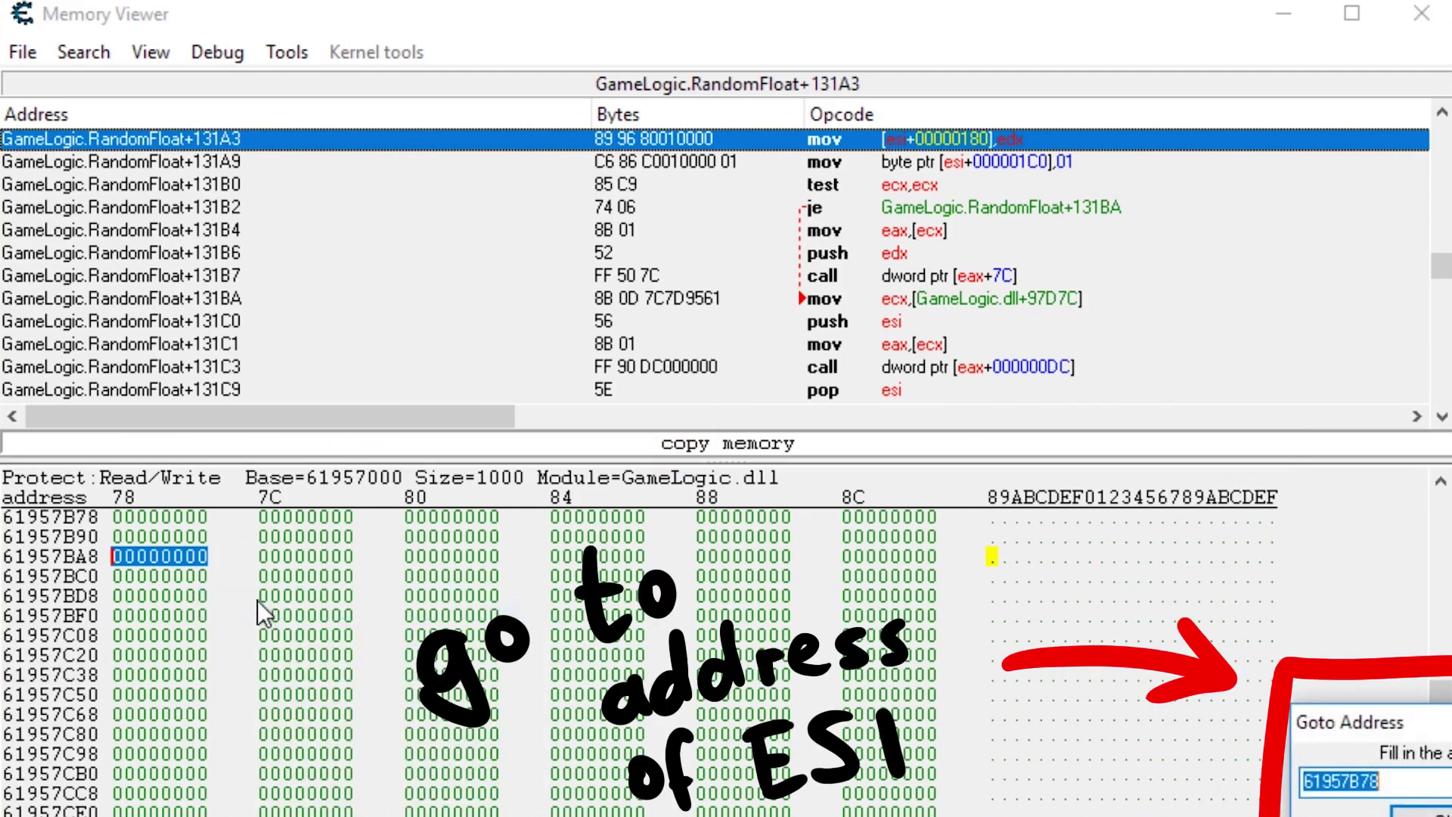
{"action": "type", "text": "4367DBD0"}
{"action": "key", "text": "Return"}
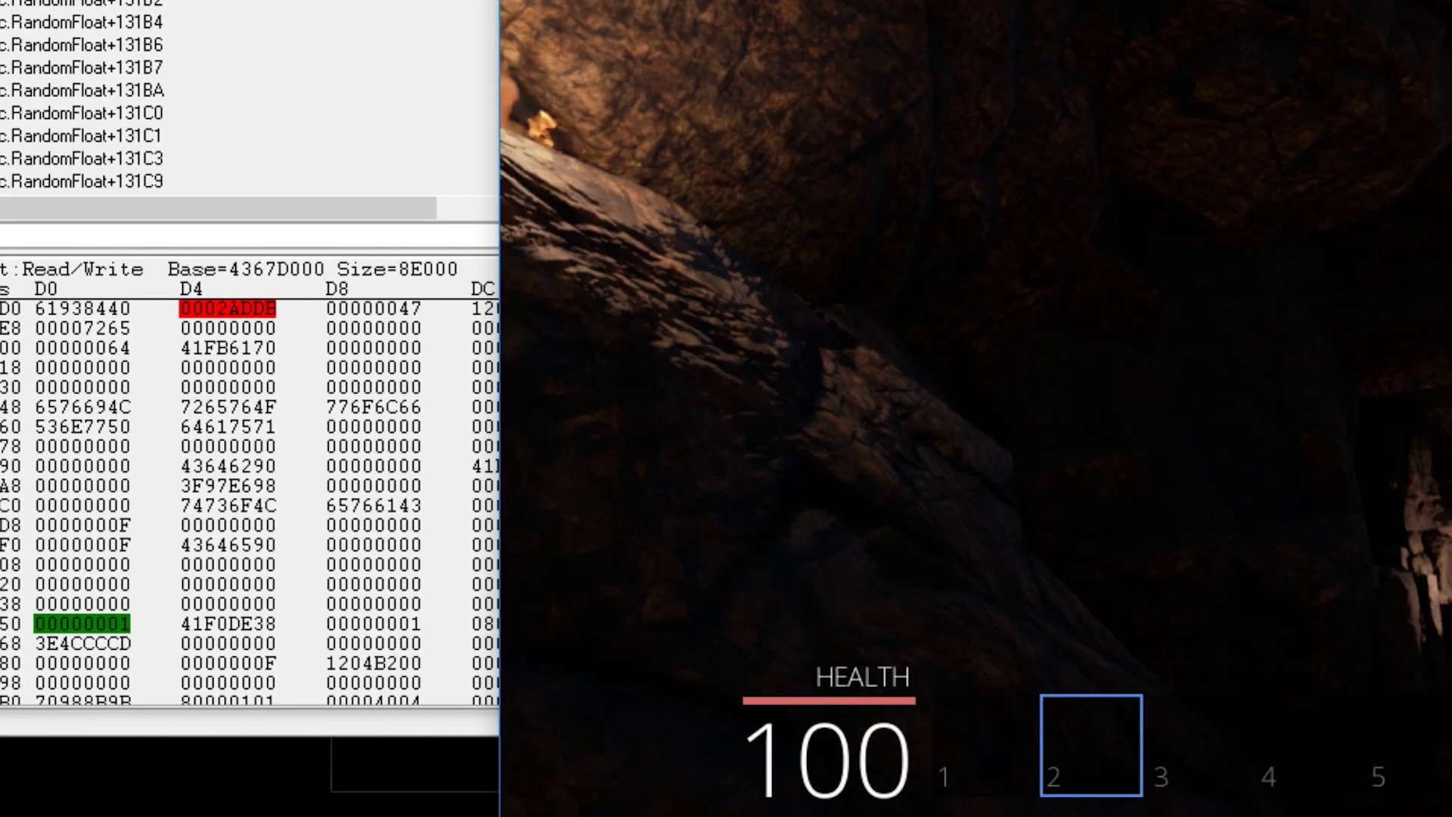
Change the game's hotbar slot among 1–4, ending on slot 1 so 4367DD50 reads 0.
{"action": "key", "text": "1"}
{"action": "key", "text": "2"}
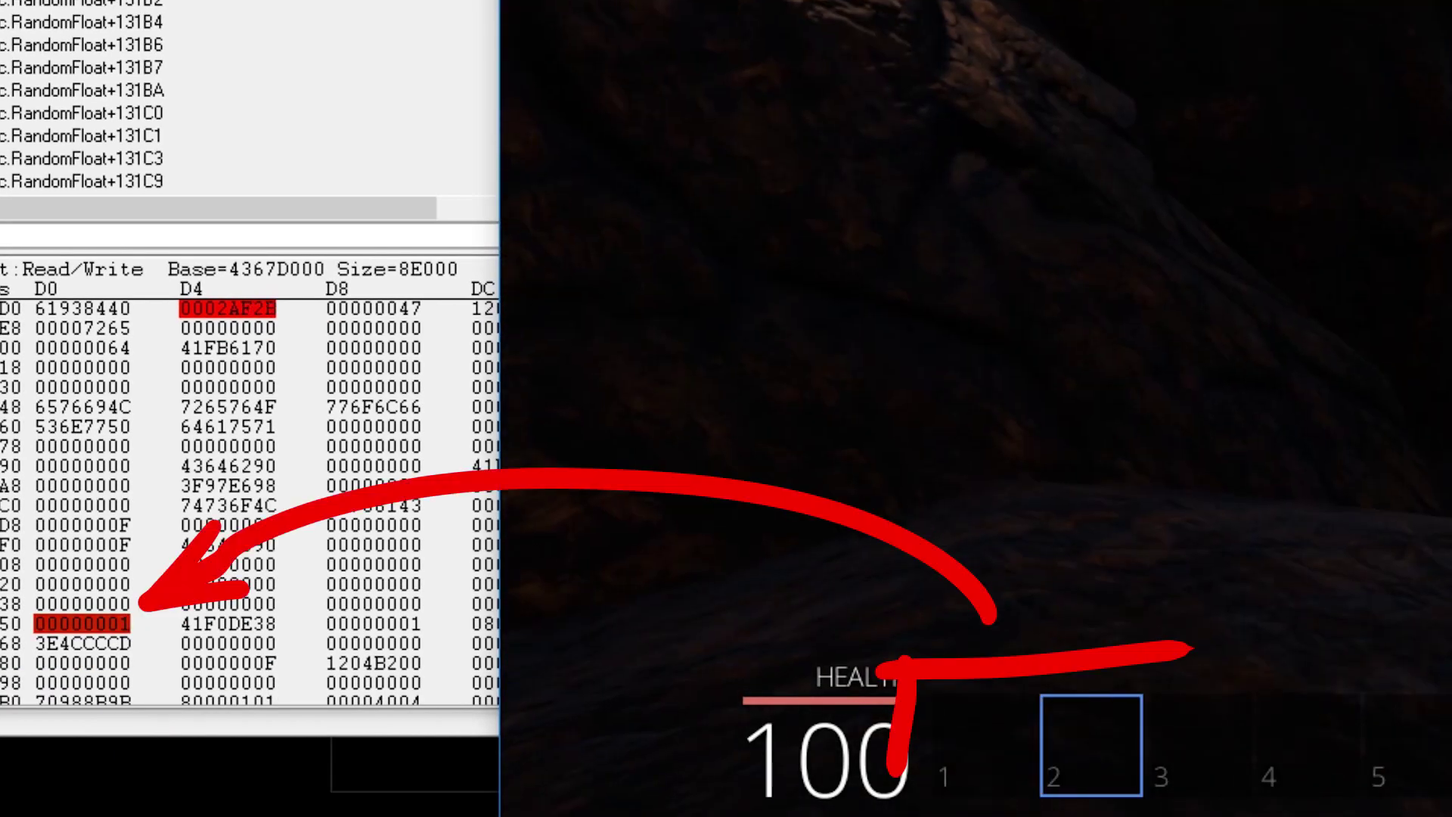
{"action": "key", "text": "3"}
{"action": "key", "text": "4"}
{"action": "key", "text": "1"}
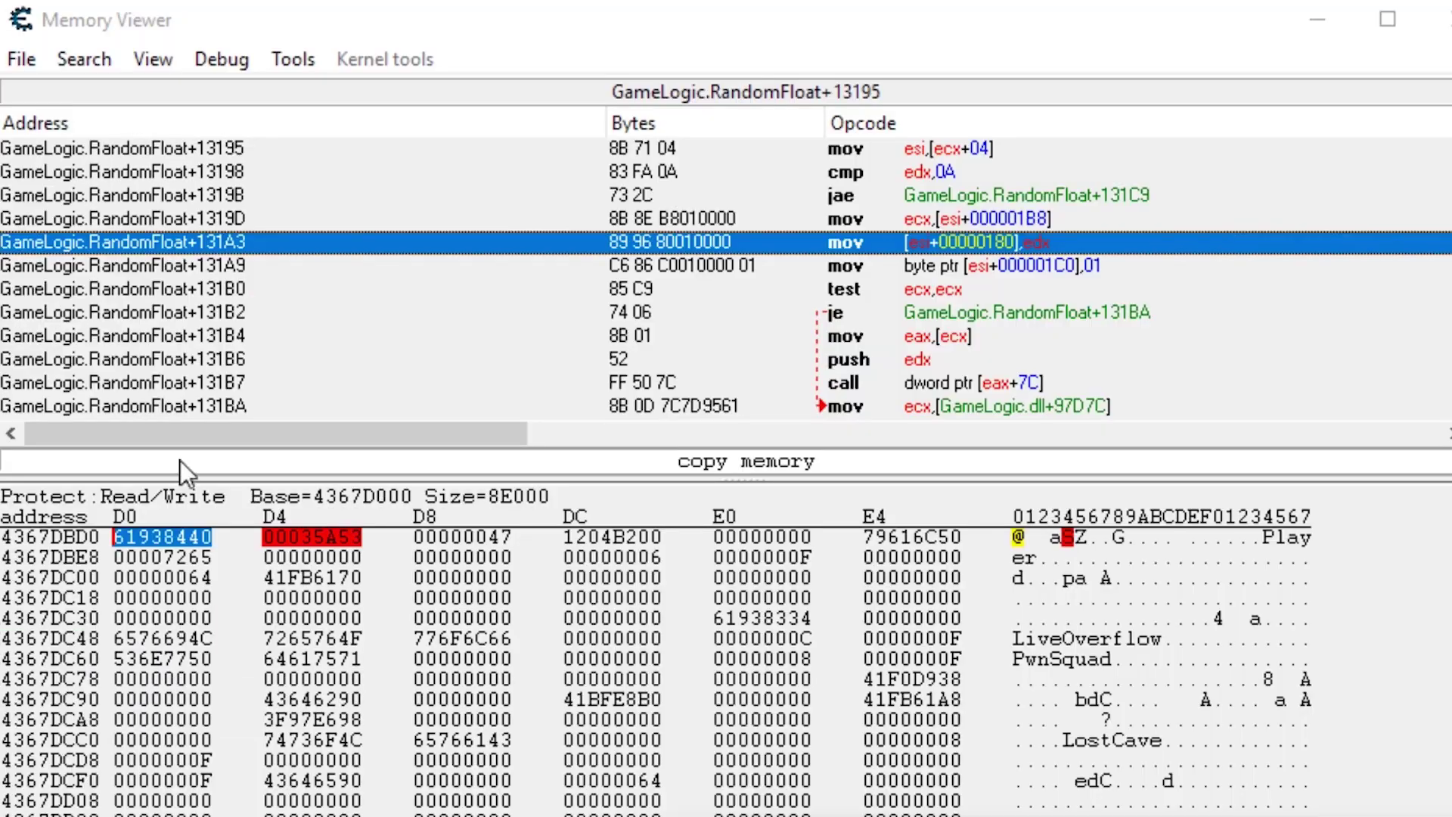
Open View > Memory Regions and select the GameLogic.dll row at base 618C0000.
{"action": "left_click", "coordinate": [156, 58]}
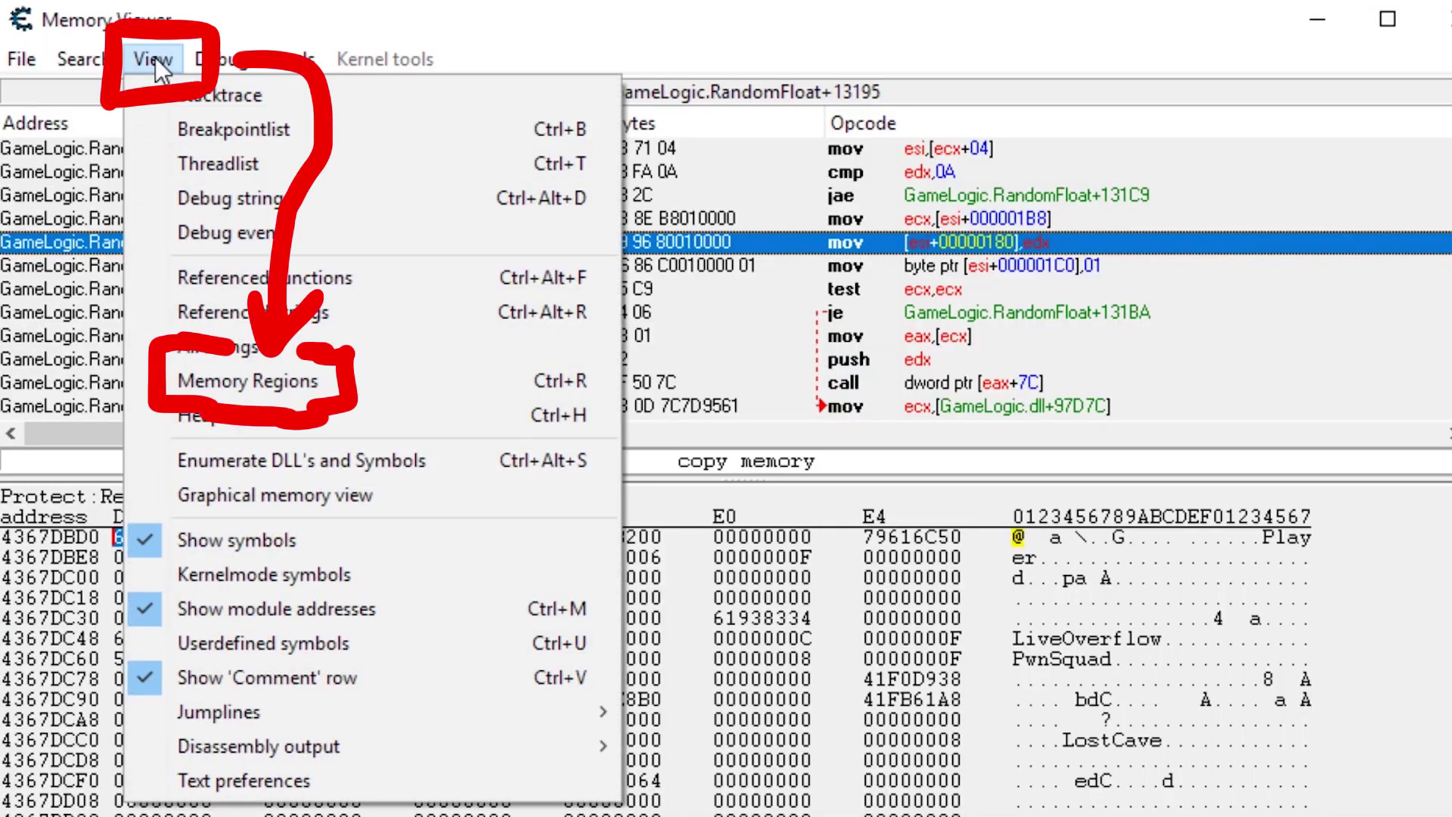
{"action": "left_click", "coordinate": [371, 389]}
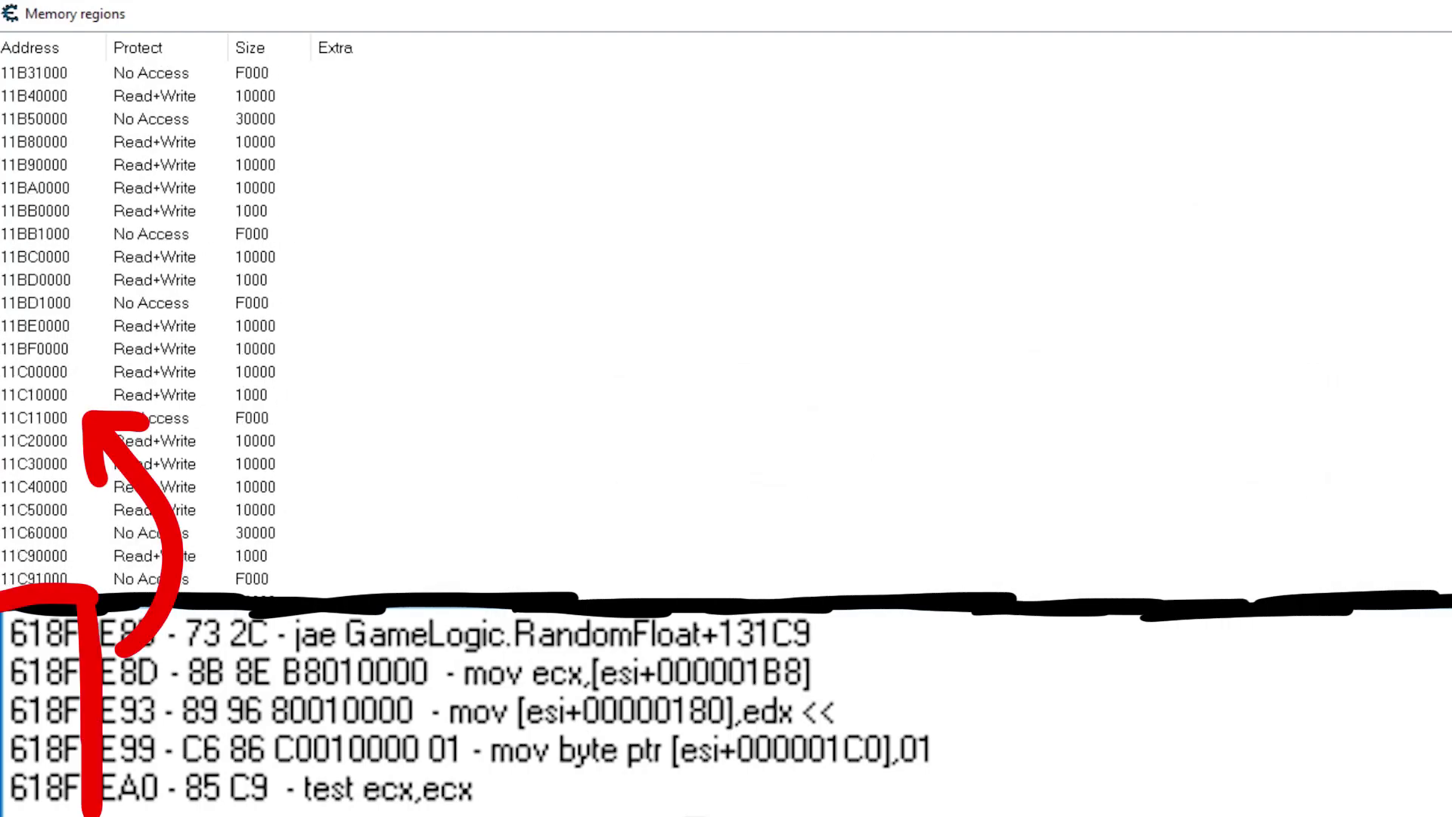
{"action": "scroll", "coordinate": [151, 325], "scroll_direction": "down", "scroll_amount": 20}
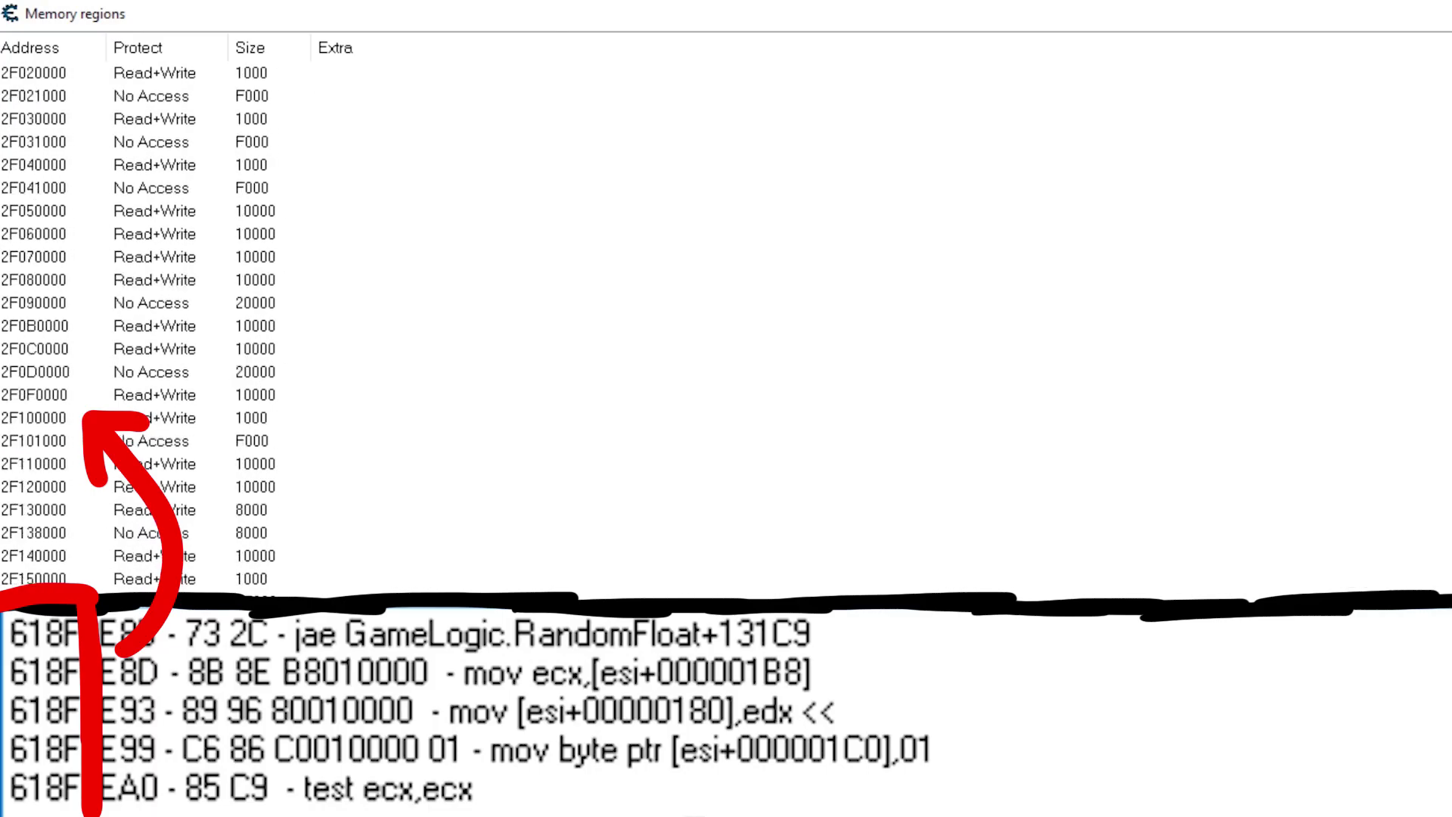
{"action": "scroll", "coordinate": [151, 325], "scroll_direction": "down", "scroll_amount": 20}
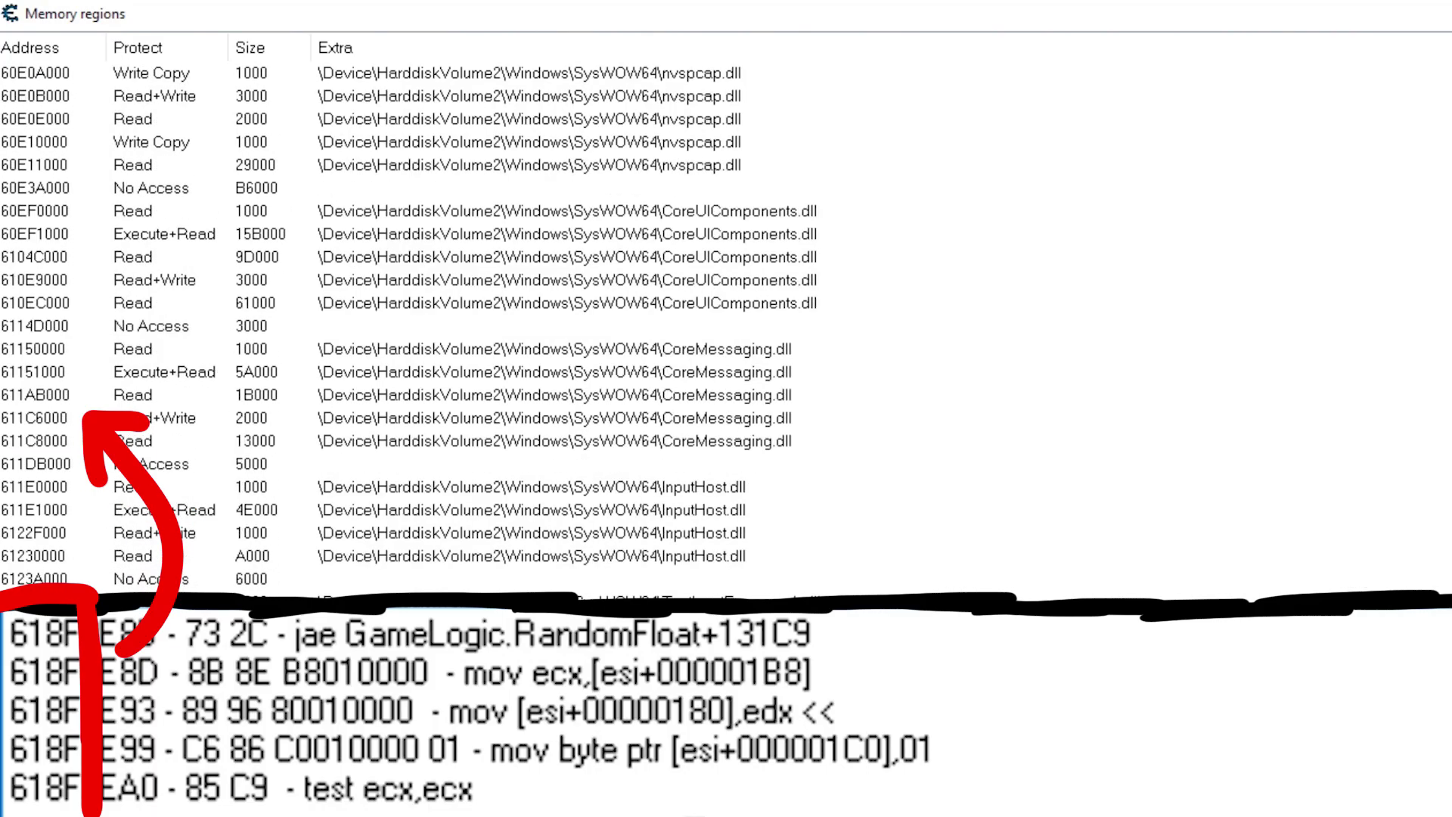
{"action": "scroll", "coordinate": [152, 325], "scroll_direction": "down", "scroll_amount": 15}
{"action": "left_click", "coordinate": [34, 165]}
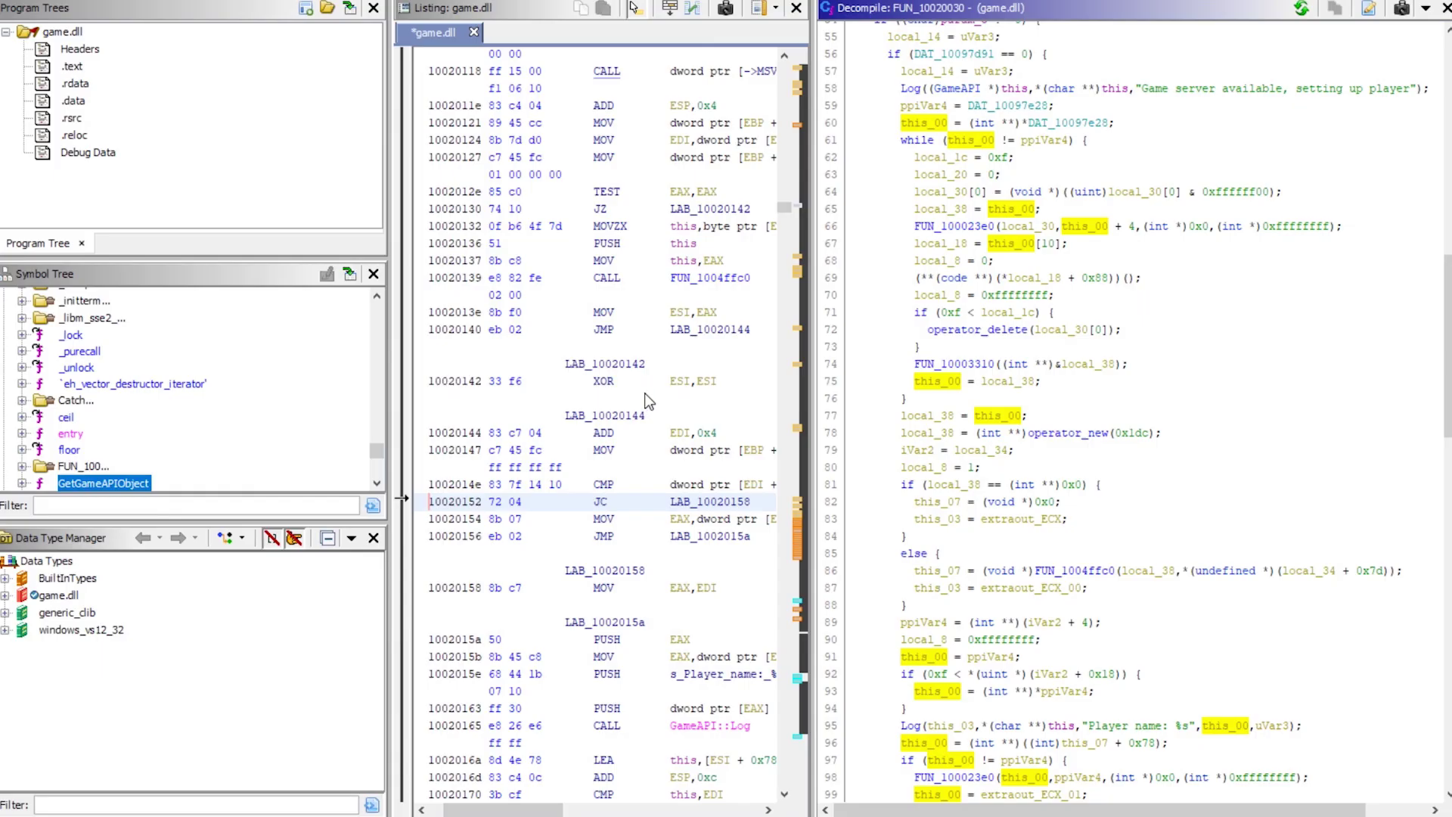
Focus the game.dll listing and view its Memory Map at image base 10000000.
{"action": "left_click", "coordinate": [645, 392]}
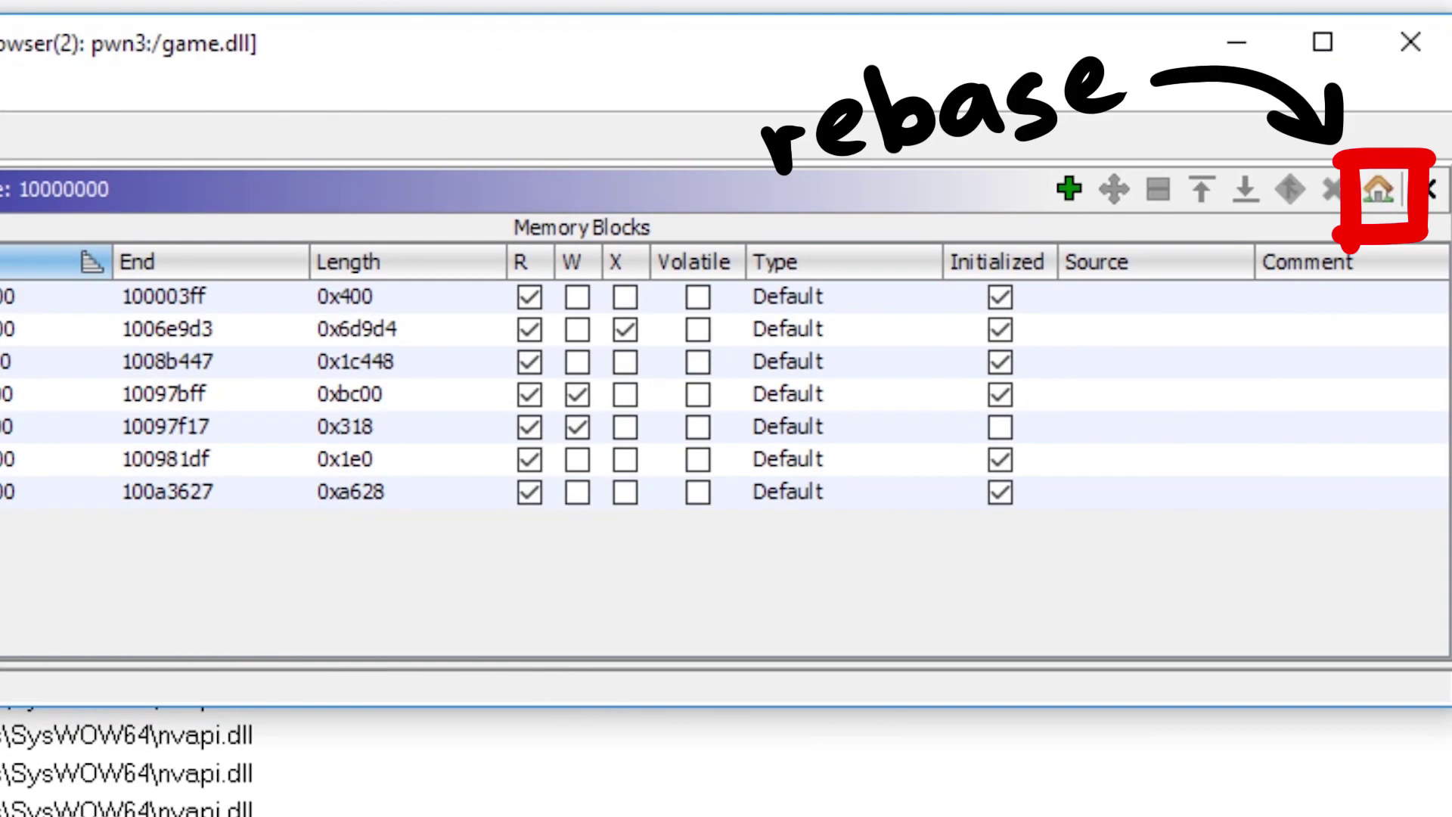
Set game.dll's image base to 618c0000.
{"action": "left_click", "coordinate": [1376, 190]}
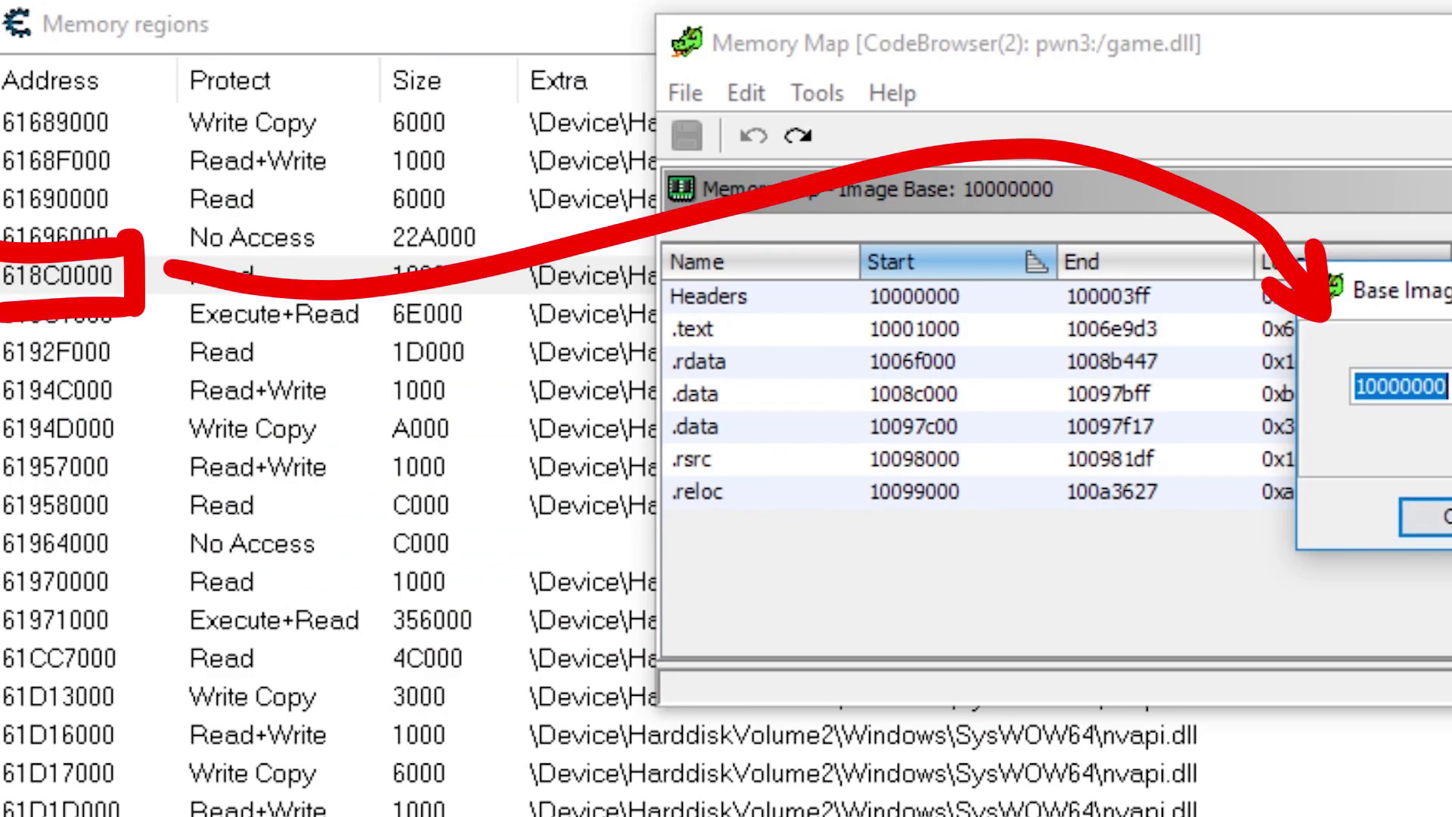
{"action": "type", "text": "61"}
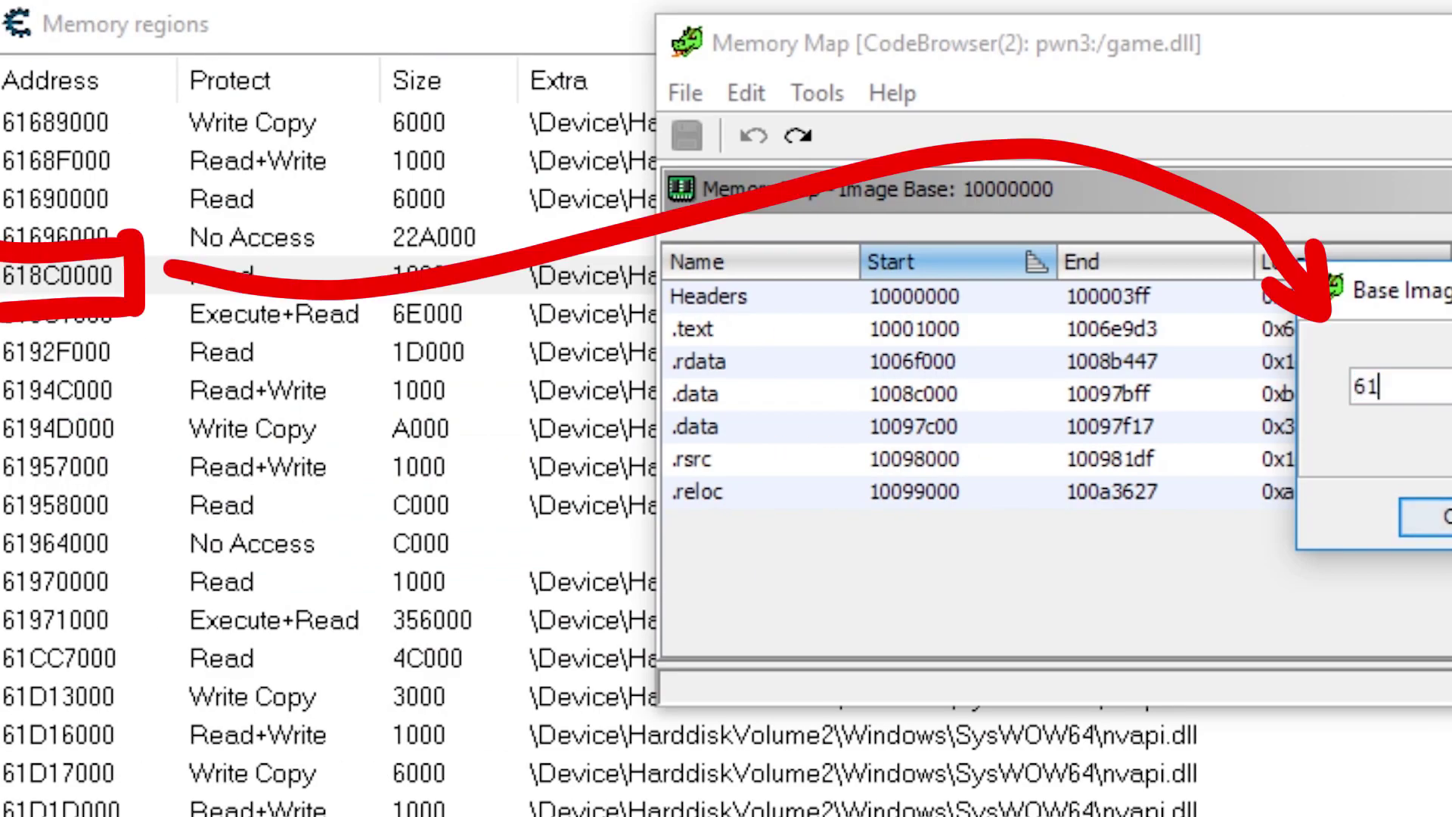
{"action": "type", "text": "8"}
{"action": "type", "text": "c0000"}
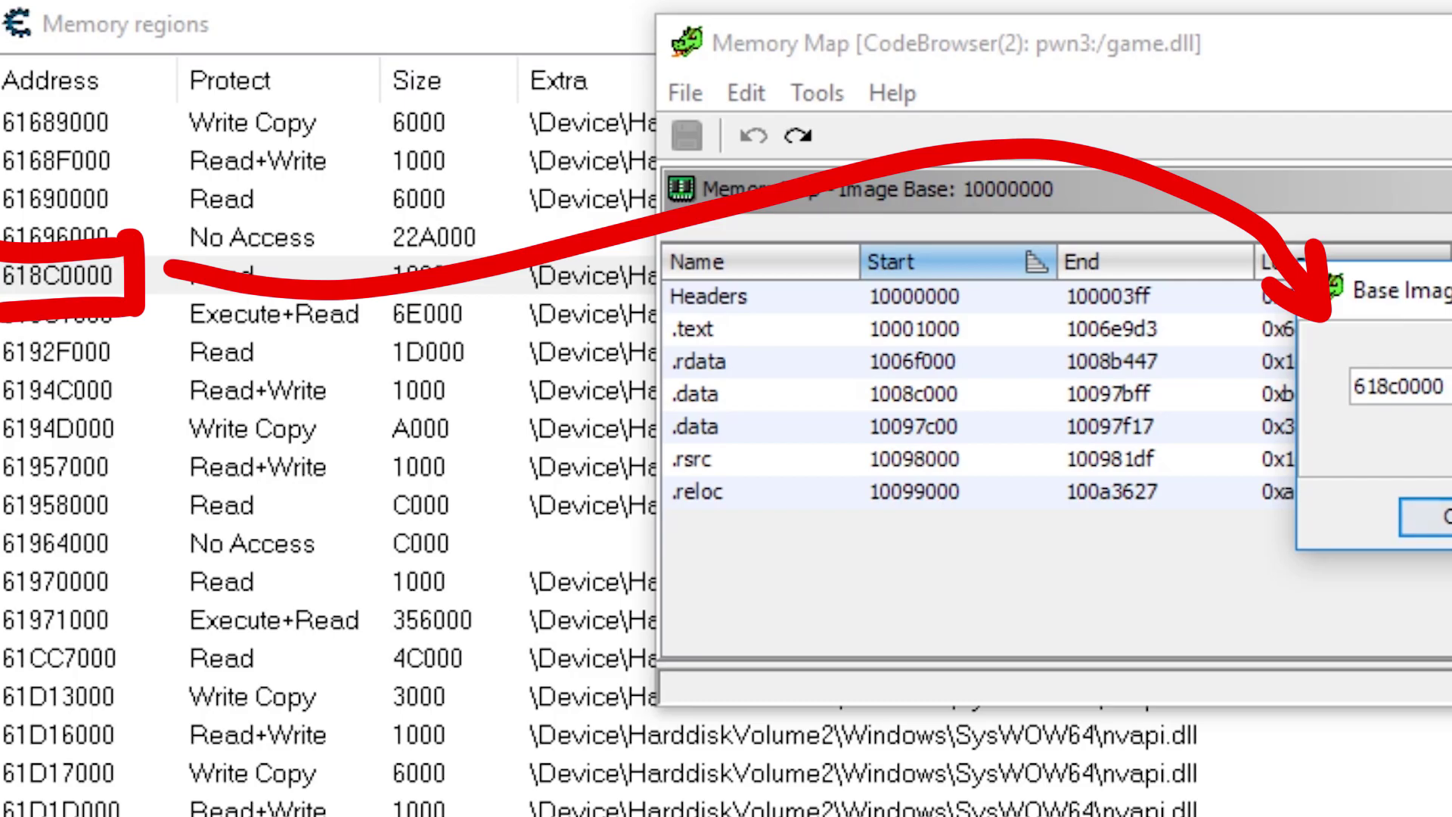
{"action": "key", "text": "Return"}
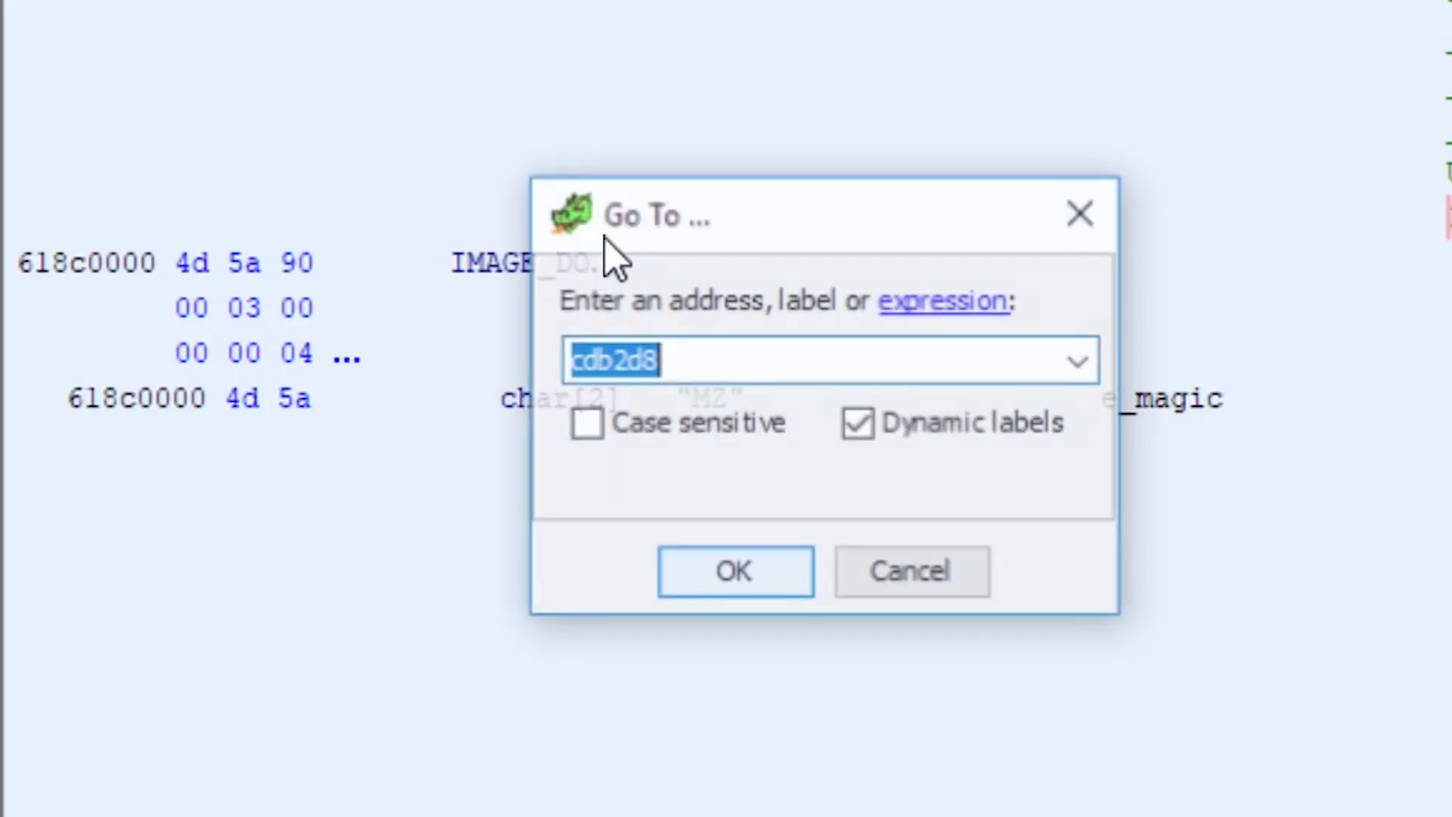
Go to address 618F3E93 and widen the Decompile panel for FUN_618f3e80.
{"action": "type", "text": "618F3E93"}
{"action": "left_click", "coordinate": [737, 572]}
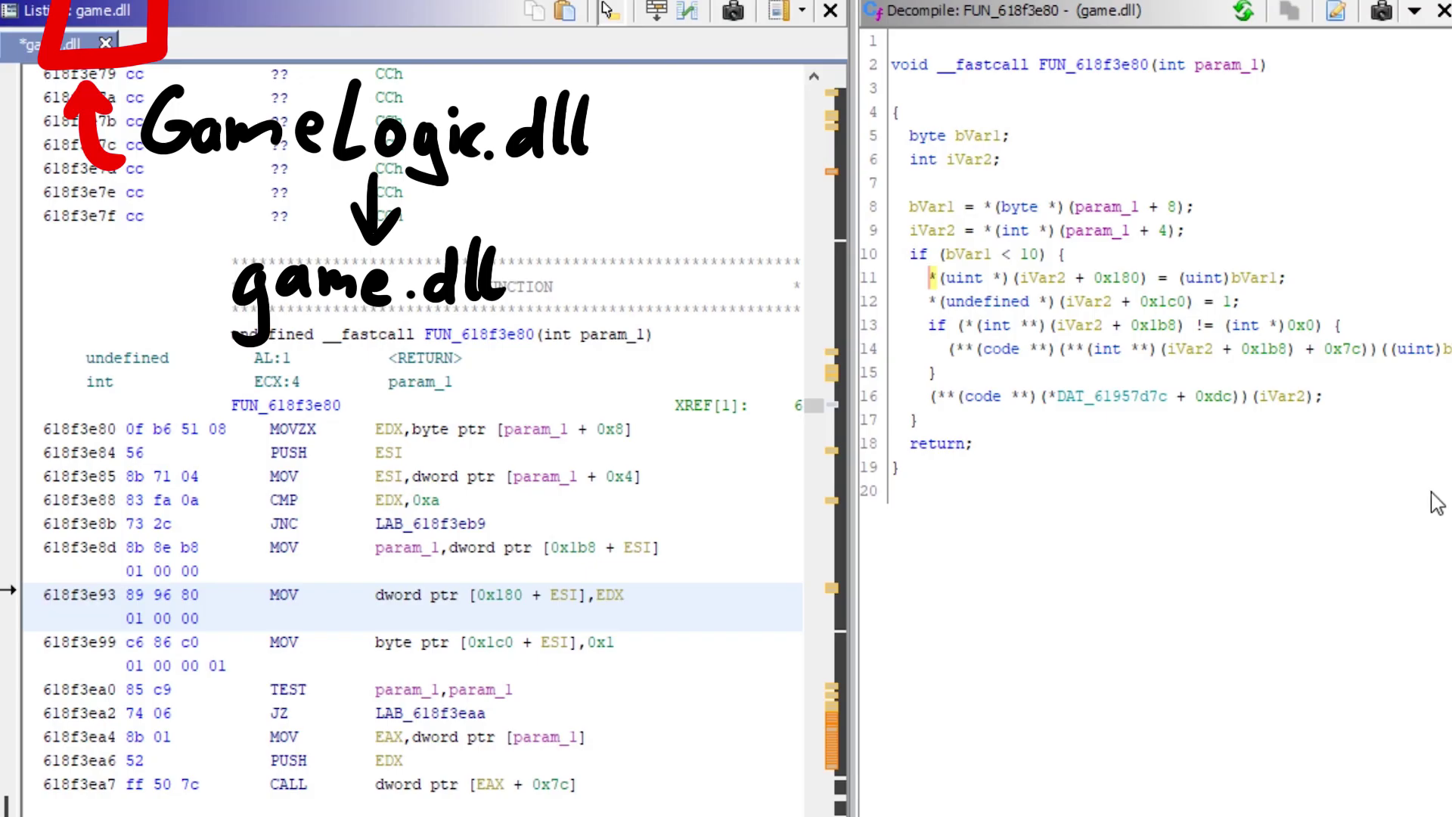
{"action": "left_click_drag", "start_coordinate": [846, 501], "coordinate": [803, 502]}
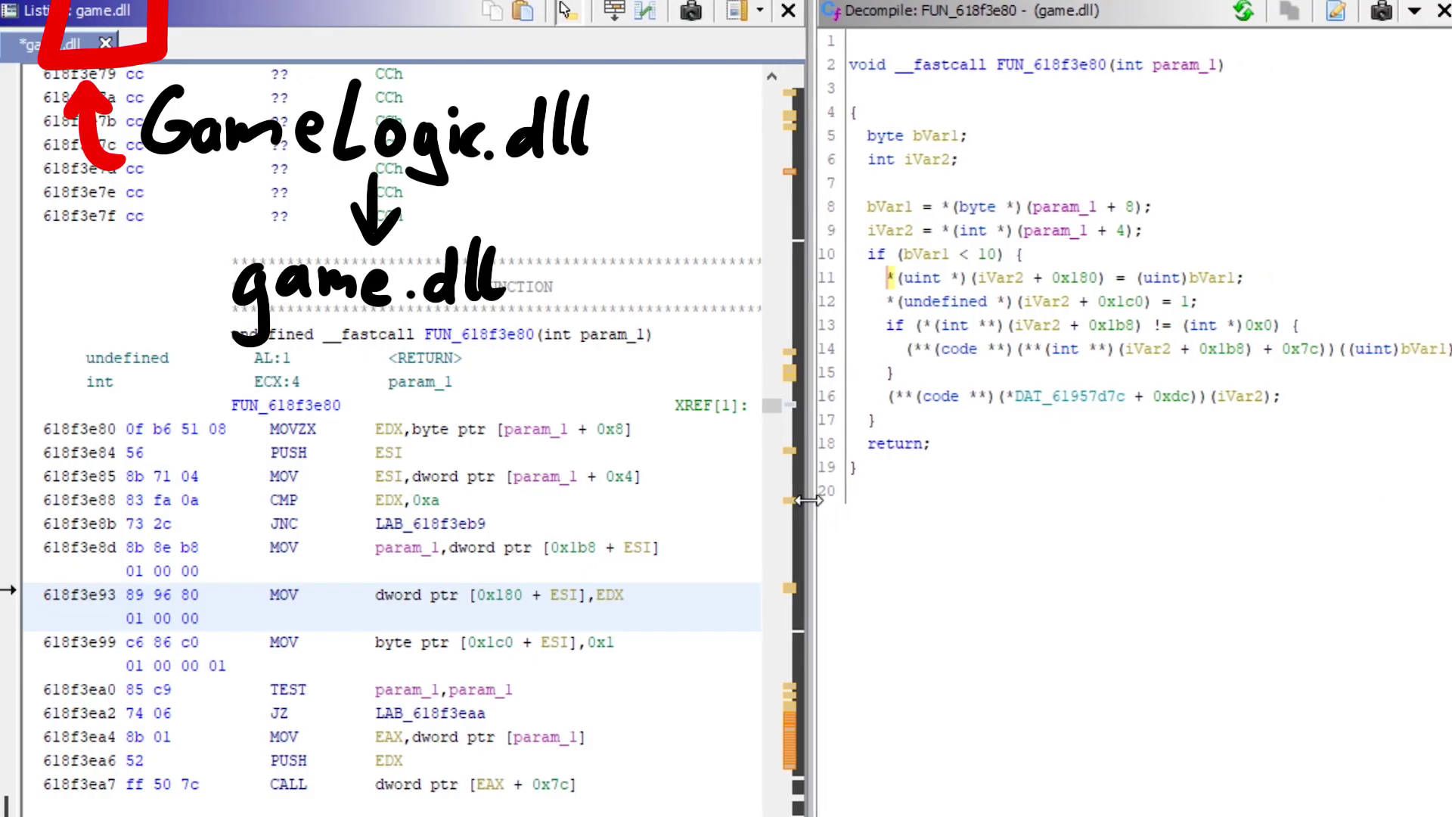
{"action": "left_click", "coordinate": [1014, 19]}
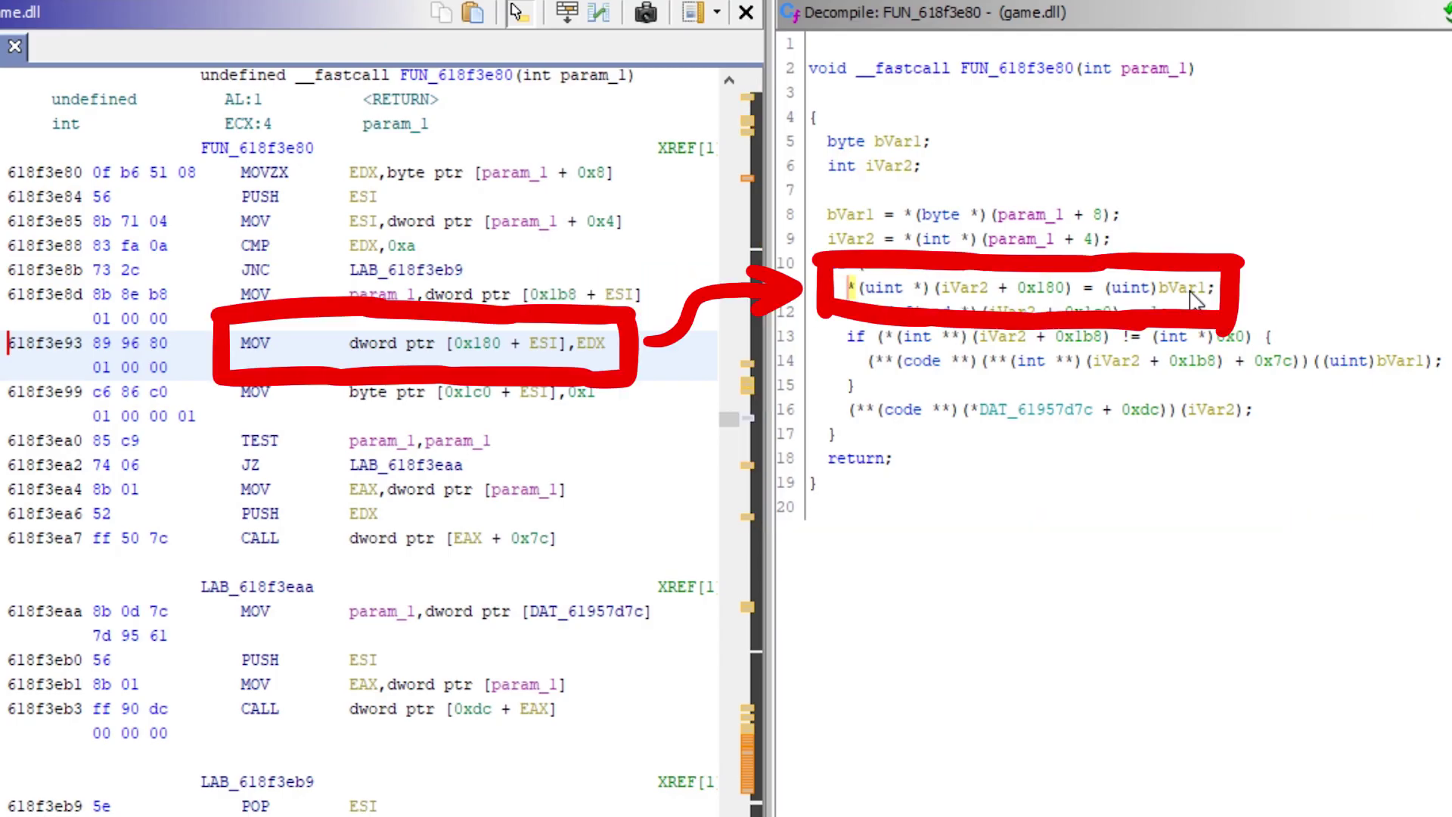
Rename local bVar1 to itemSlot and iVar1 to Player.
{"action": "type", "text": "litemSlot"}
{"action": "left_click", "coordinate": [593, 594]}
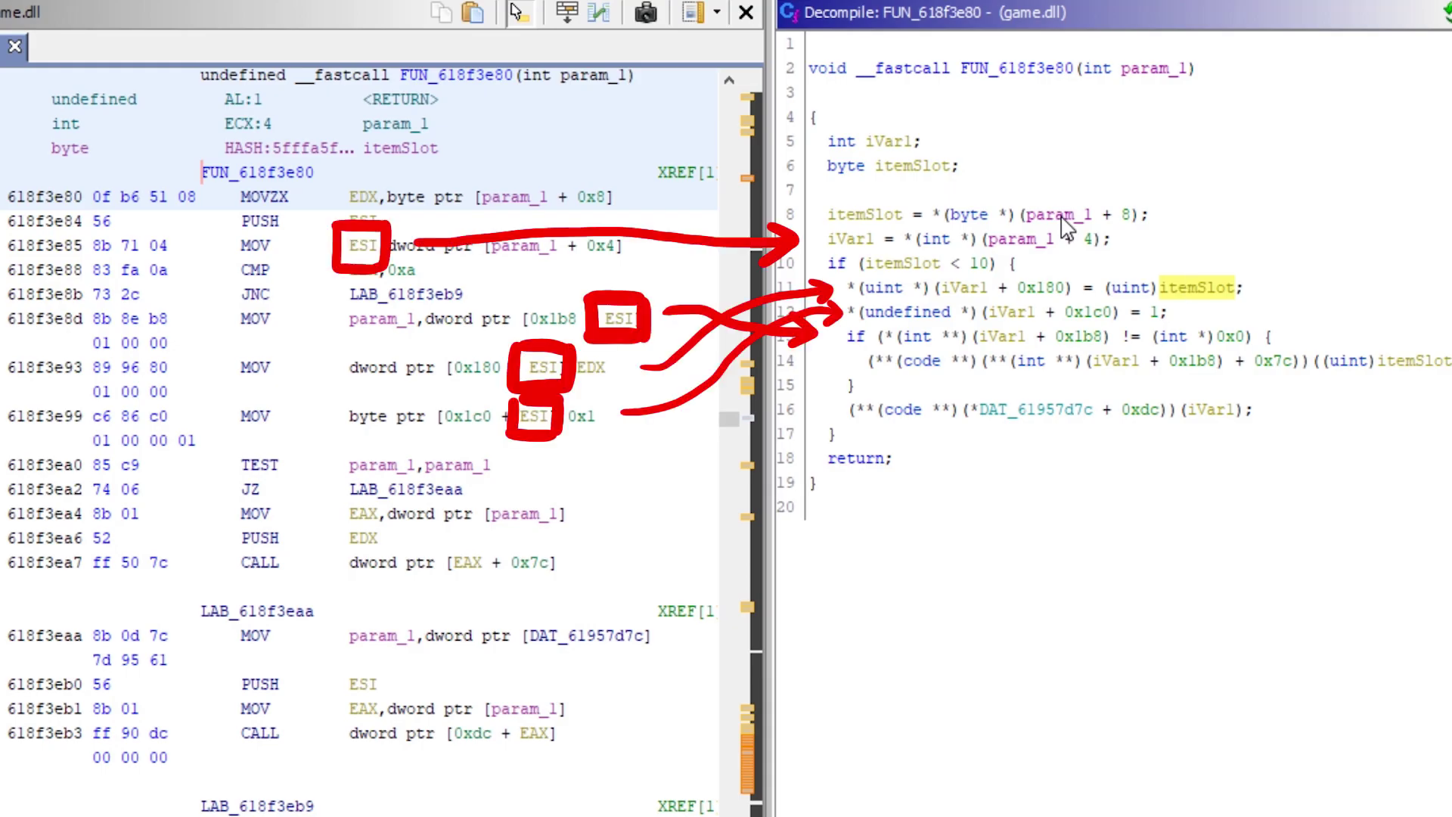
{"action": "left_click", "coordinate": [962, 287]}
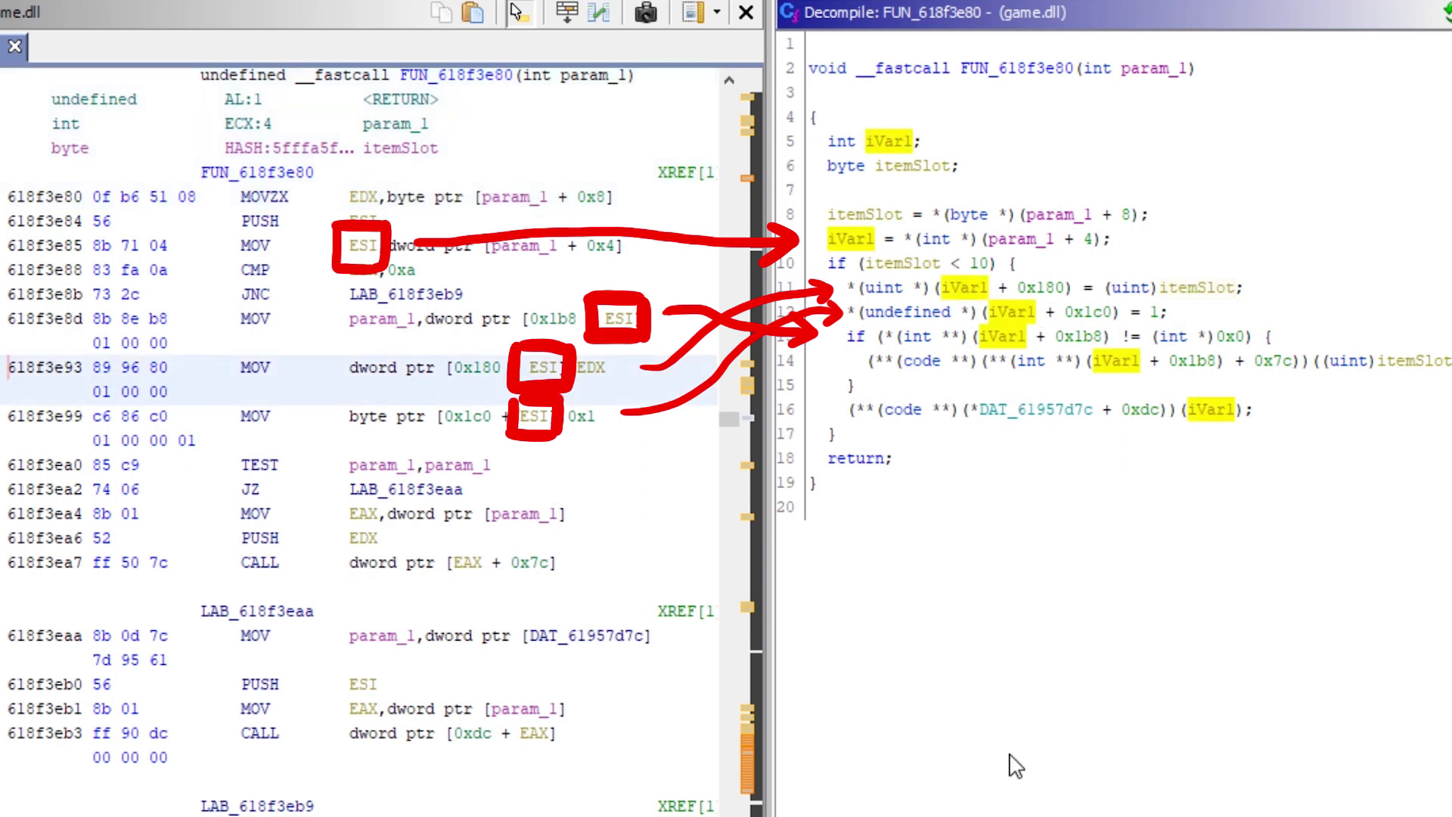
{"action": "type", "text": "lPlayer"}
{"action": "left_click", "coordinate": [609, 597]}
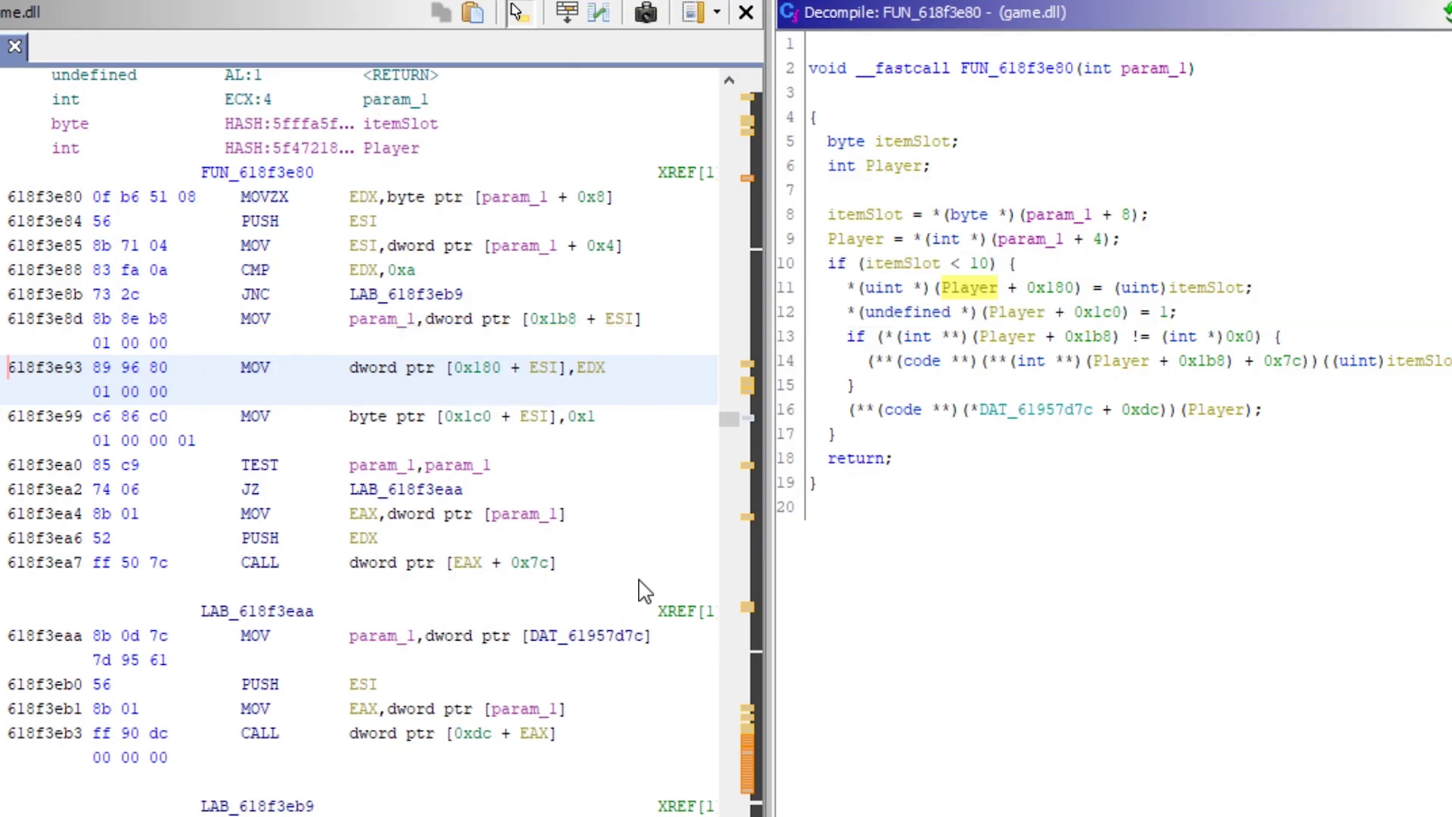
Auto-create a structure for Player and rename its field_0x180 to itemSlot.
{"action": "right_click", "coordinate": [980, 288]}
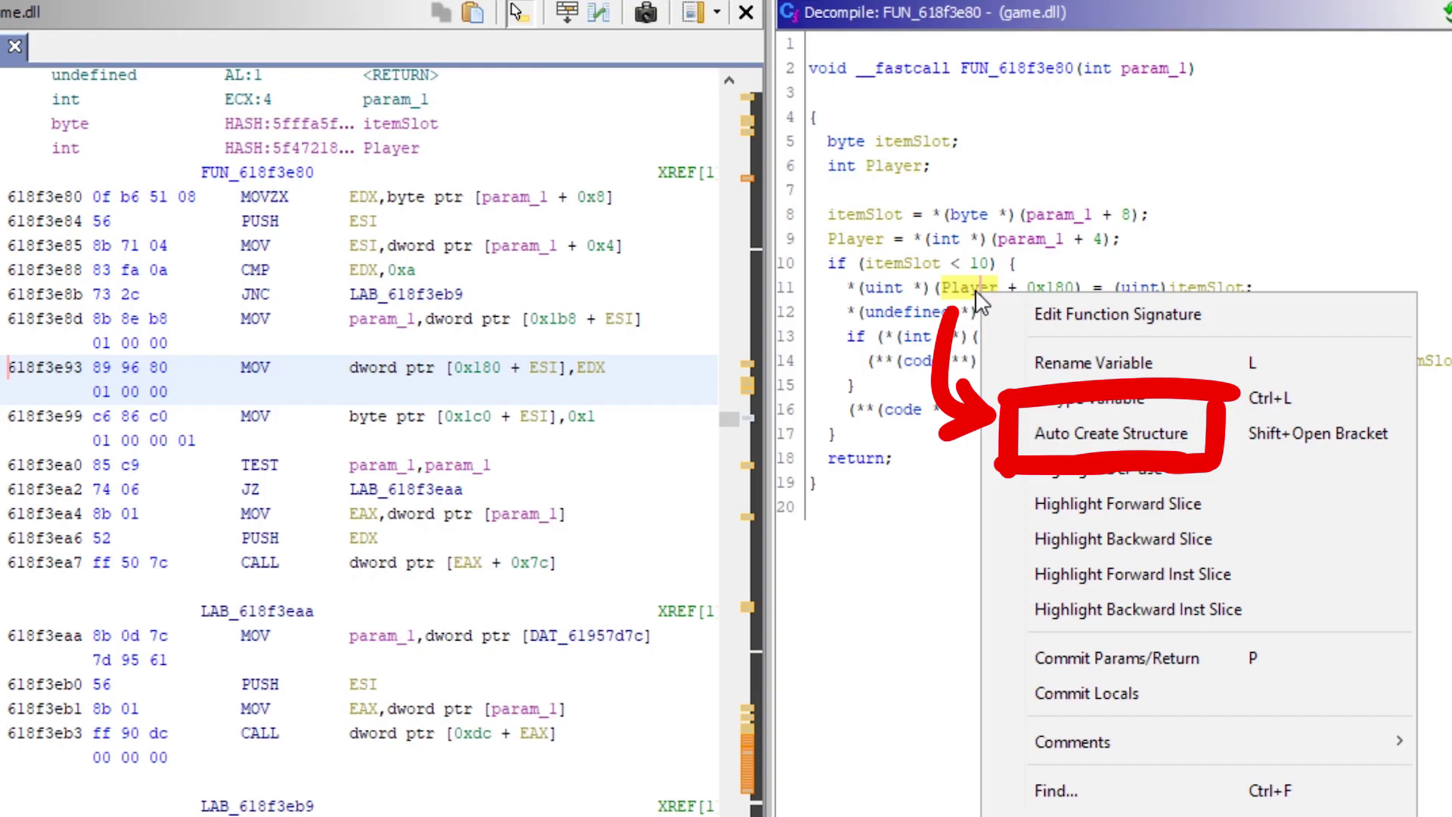
{"action": "left_click", "coordinate": [1086, 440]}
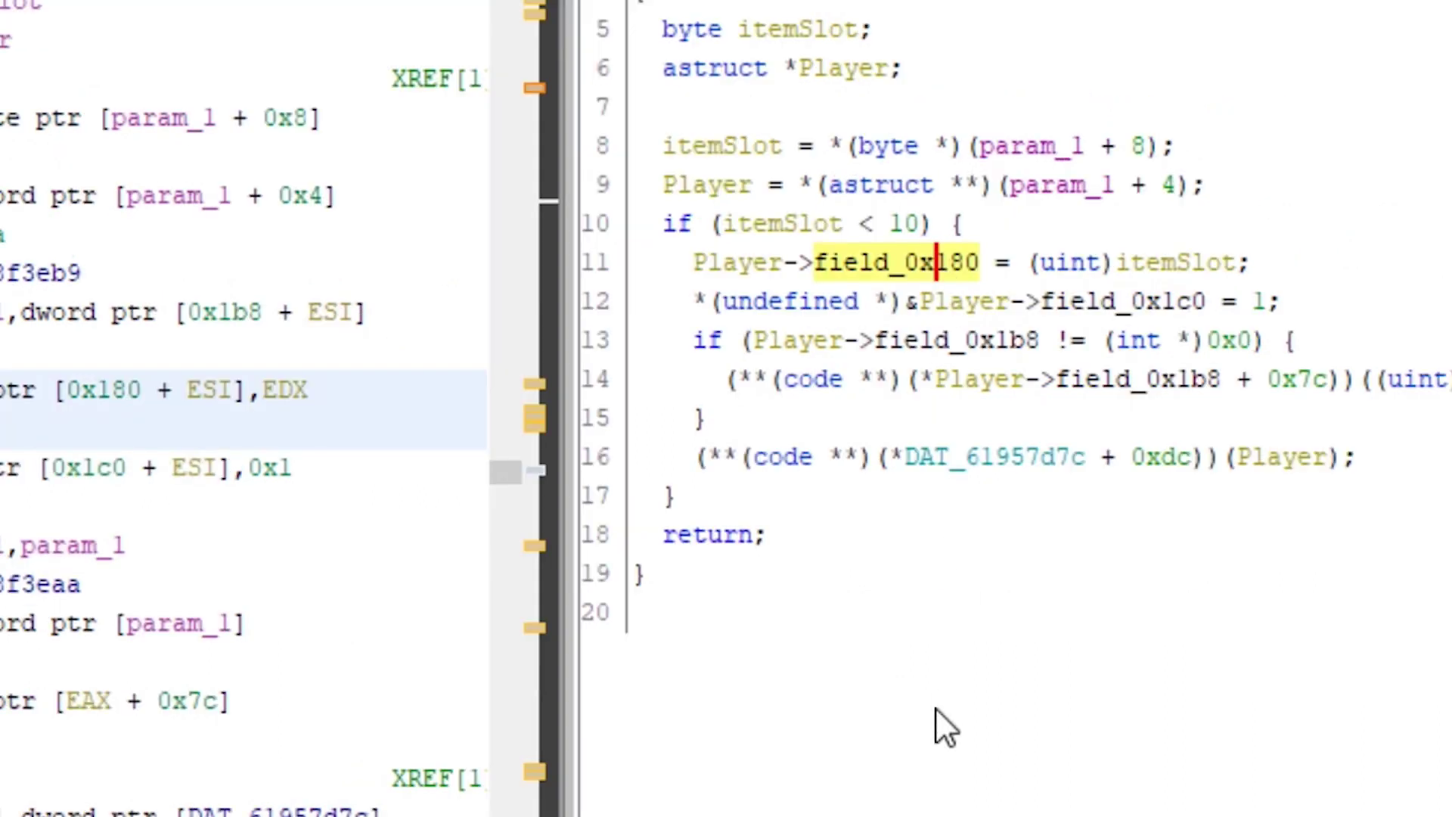
{"action": "type", "text": "litemSlot"}
{"action": "key", "text": "Return"}
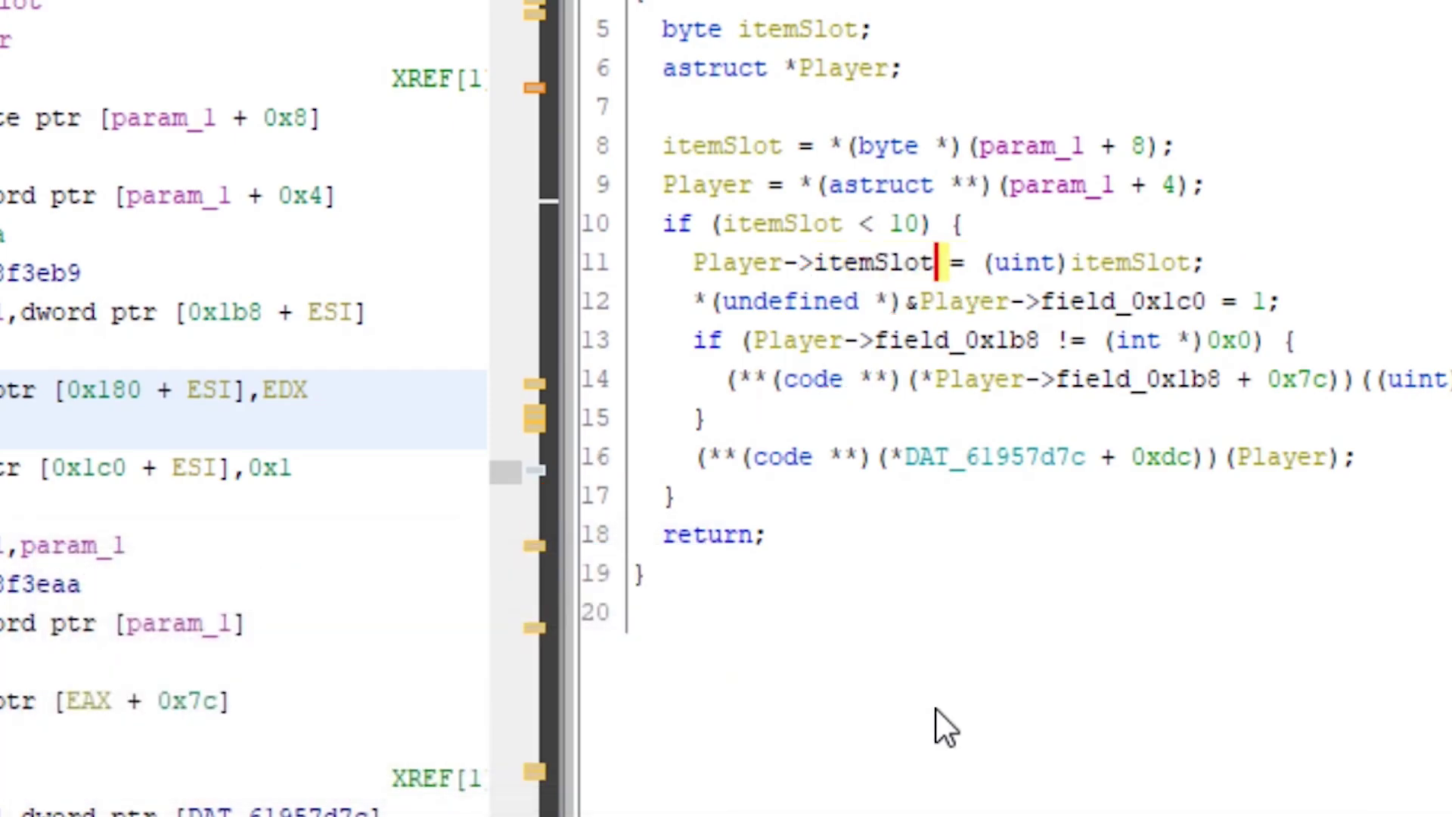